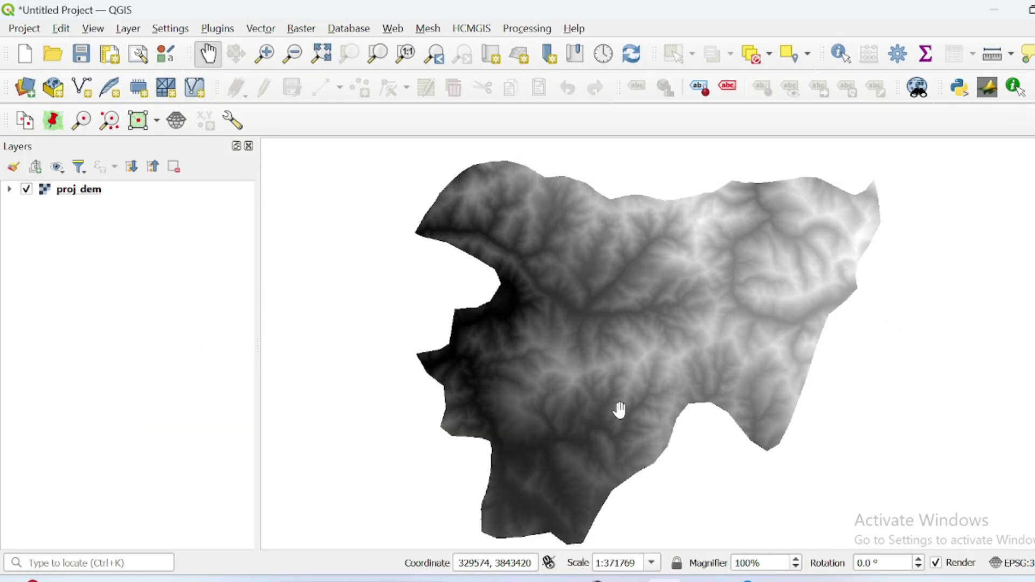
# - Check the assigned coordinate reference system in the proj_dem layer's source properties
pyautogui.moveTo(620, 409); pyautogui.dragTo(597, 396)
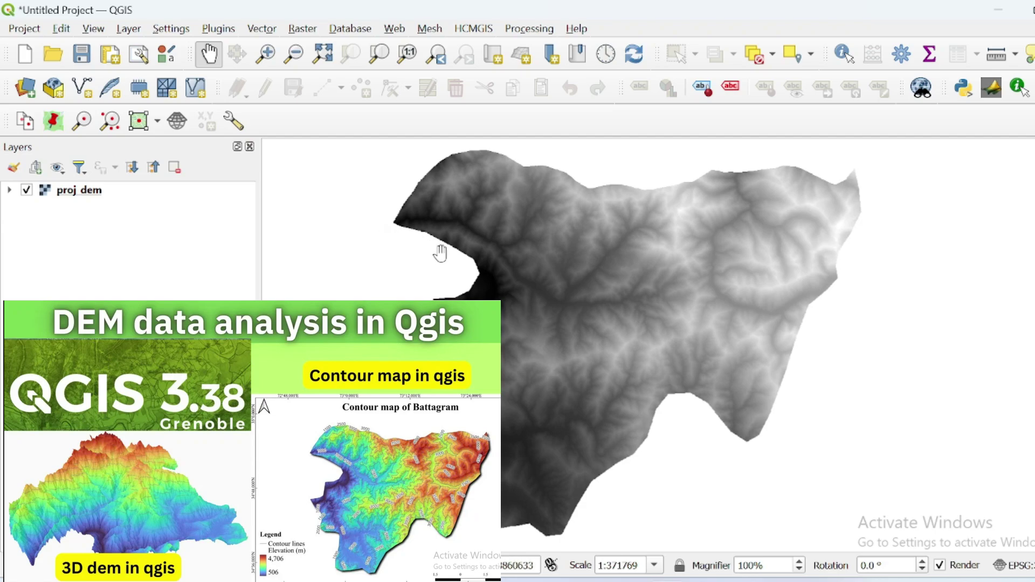
pyautogui.click(73, 192)
pyautogui.rightClick(73, 191)
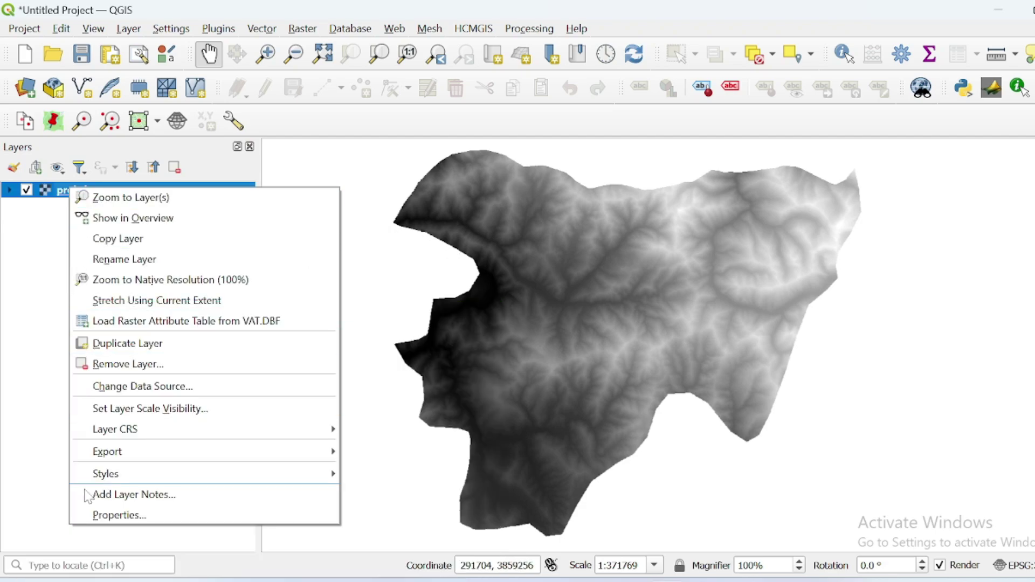
pyautogui.click(108, 512)
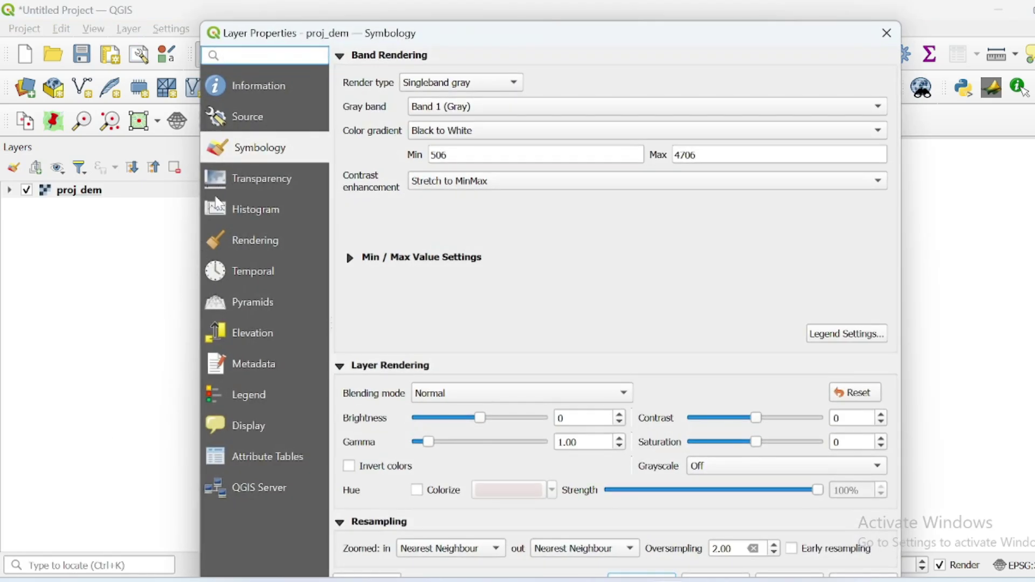
pyautogui.click(270, 124)
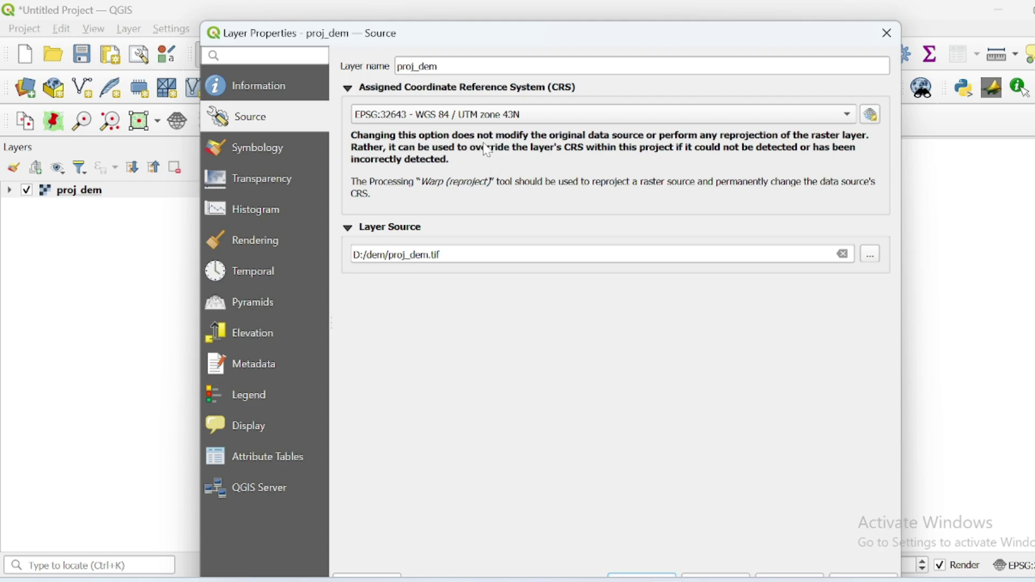
pyautogui.click(887, 33)
pyautogui.moveTo(551, 238); pyautogui.dragTo(513, 260)
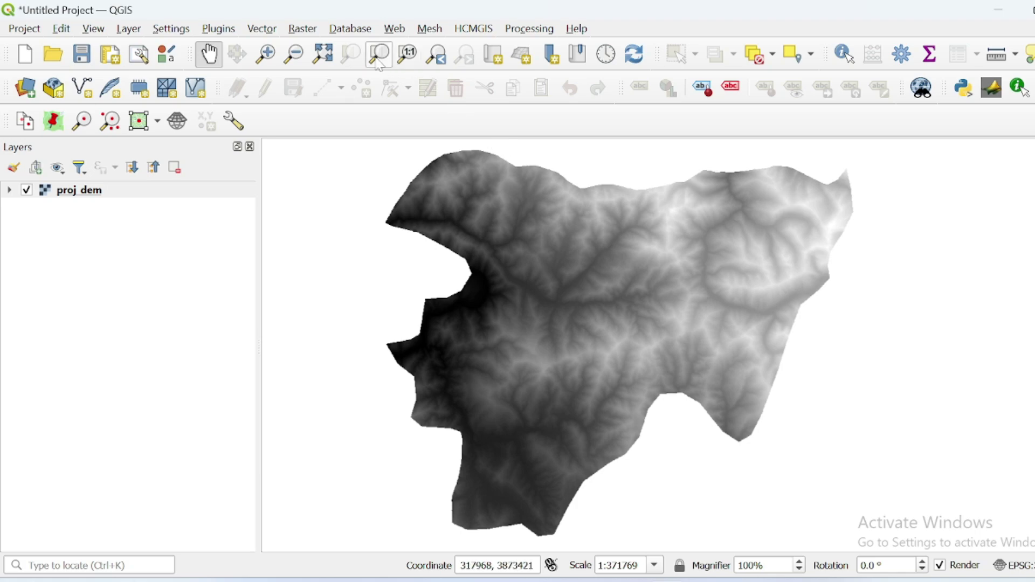
pyautogui.moveTo(540, 263); pyautogui.dragTo(537, 260)
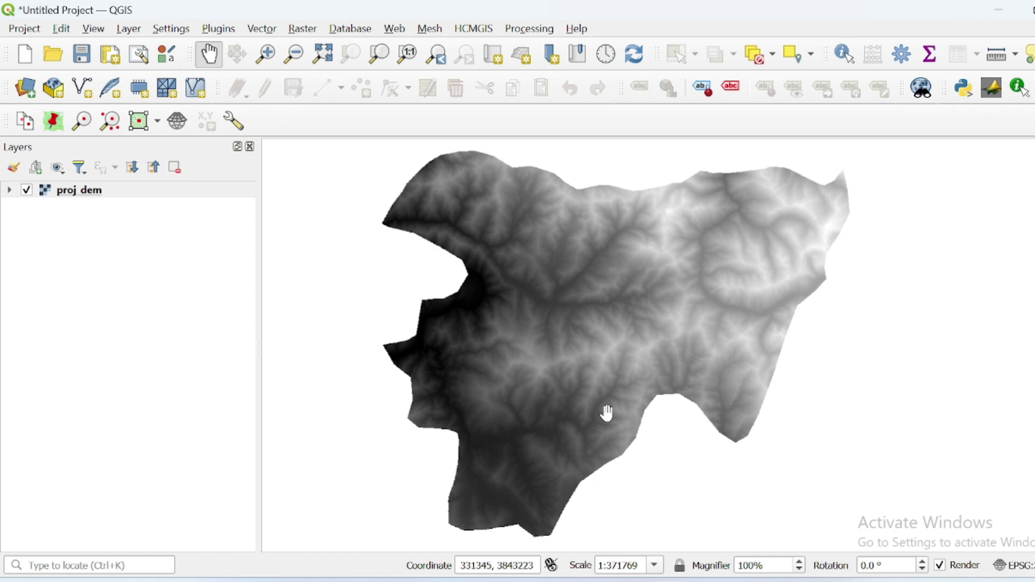
pyautogui.moveTo(670, 280); pyautogui.dragTo(640, 286)
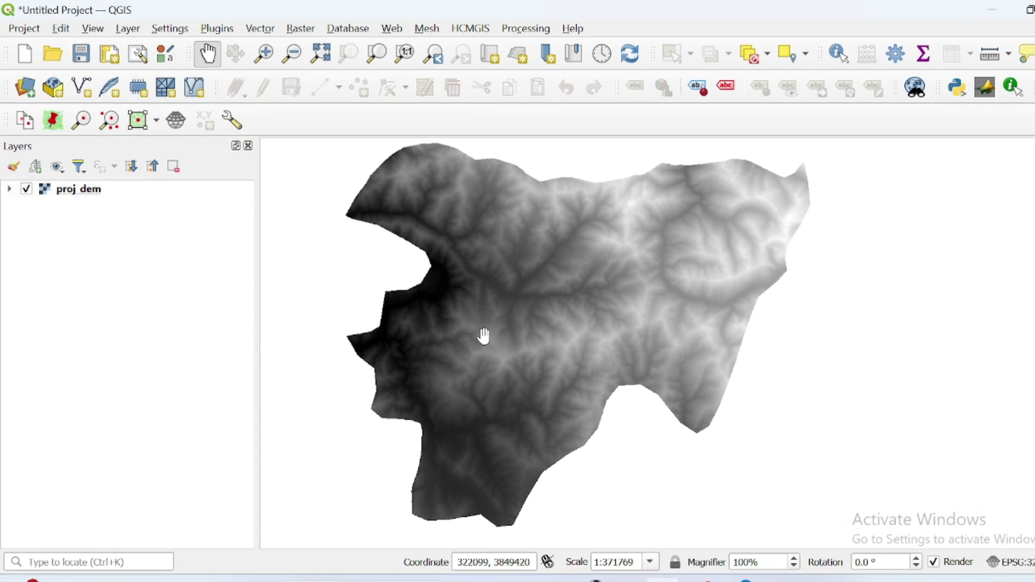
# - Run the raster Slope analysis on proj_dem with the default settings, saving the output to a temporary file
pyautogui.click(311, 30)
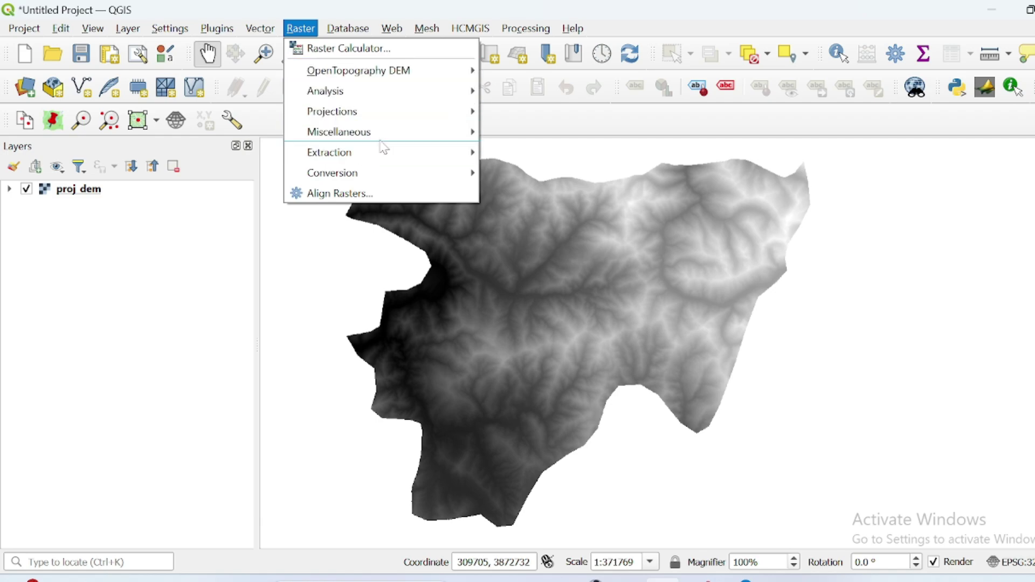
pyautogui.moveTo(415, 95)
pyautogui.click(562, 314)
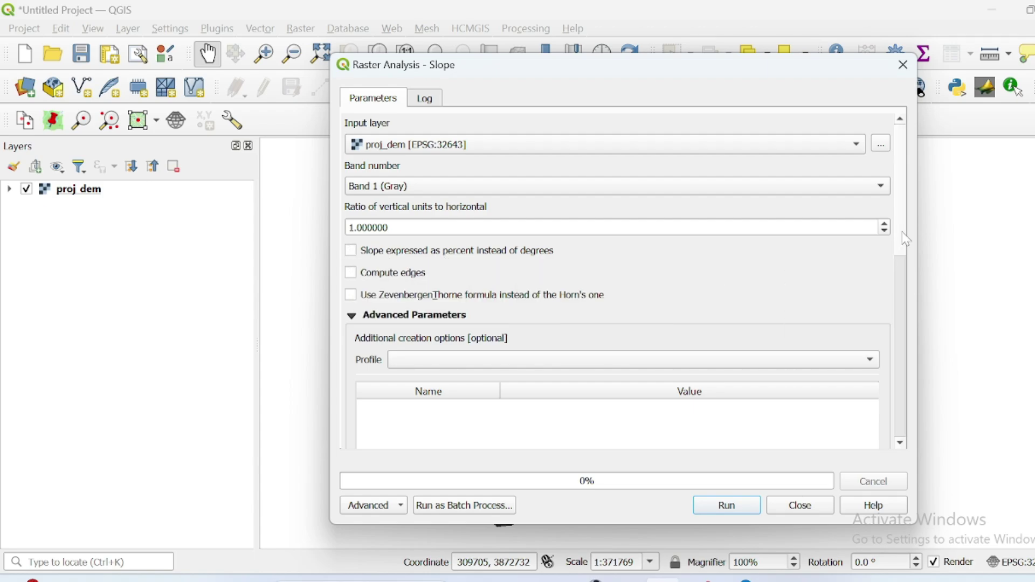
pyautogui.moveTo(902, 243); pyautogui.dragTo(903, 354)
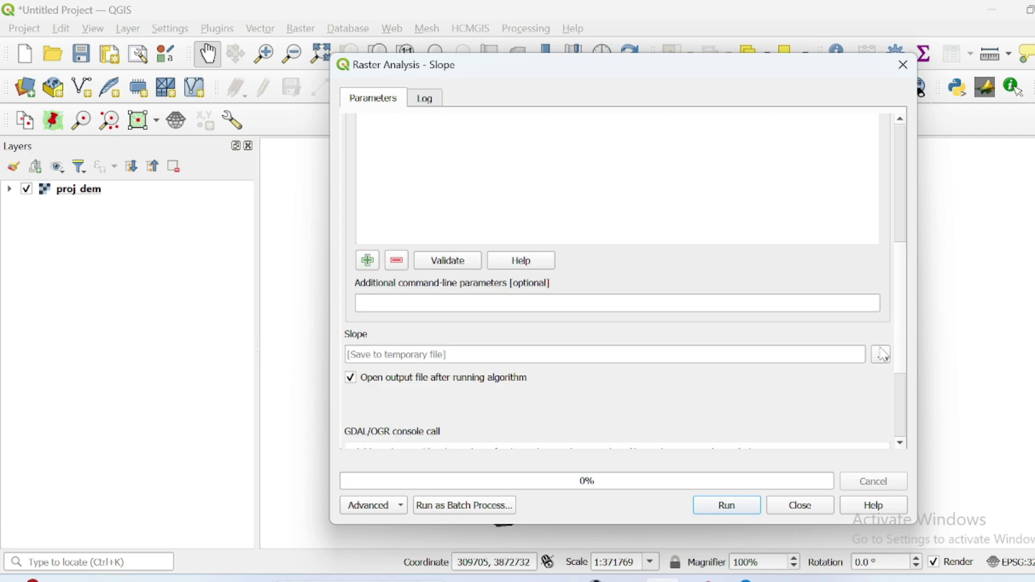
pyautogui.click(882, 360)
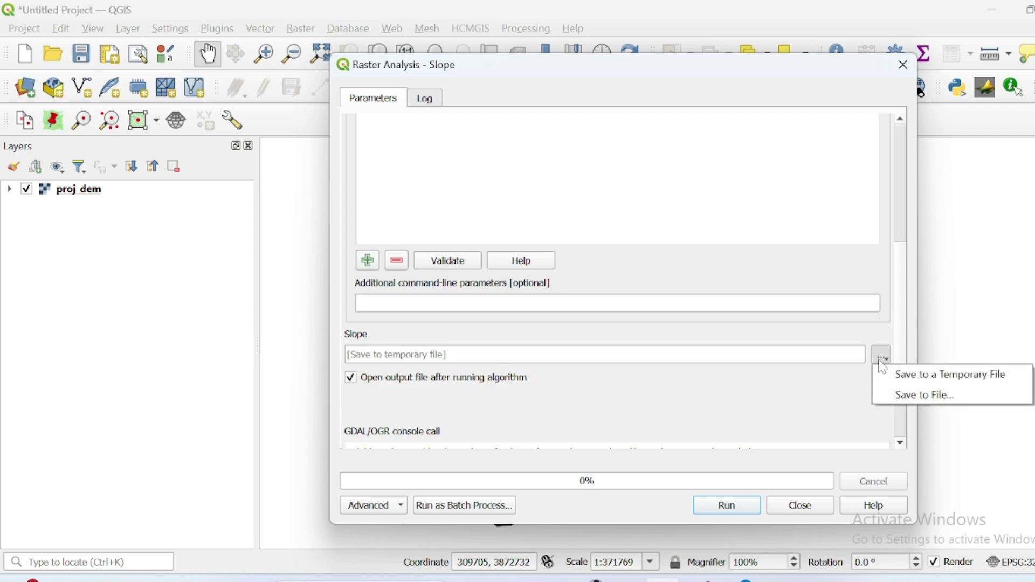
pyautogui.click(831, 353)
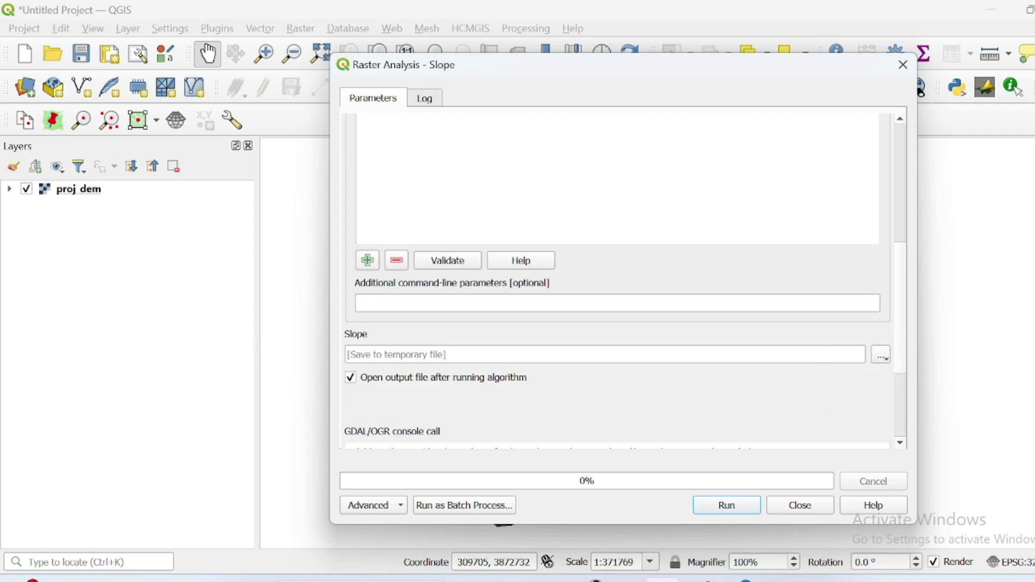
pyautogui.click(727, 509)
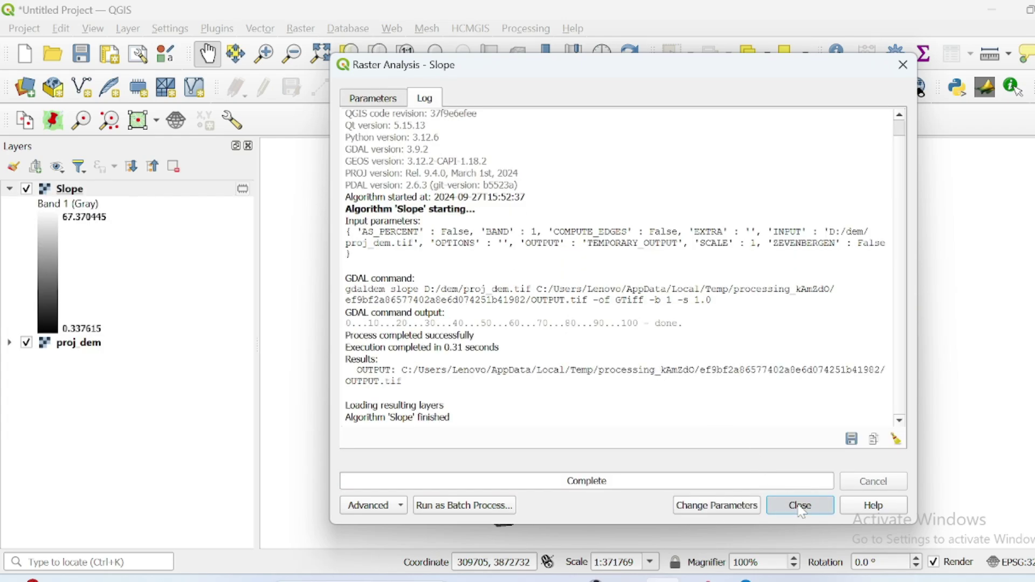
pyautogui.click(798, 505)
# - Hide the proj_dem layer and set the Slope layer to singleband pseudocolor rendering with the Spectral color ramp
pyautogui.moveTo(525, 285); pyautogui.dragTo(515, 282)
pyautogui.click(26, 342)
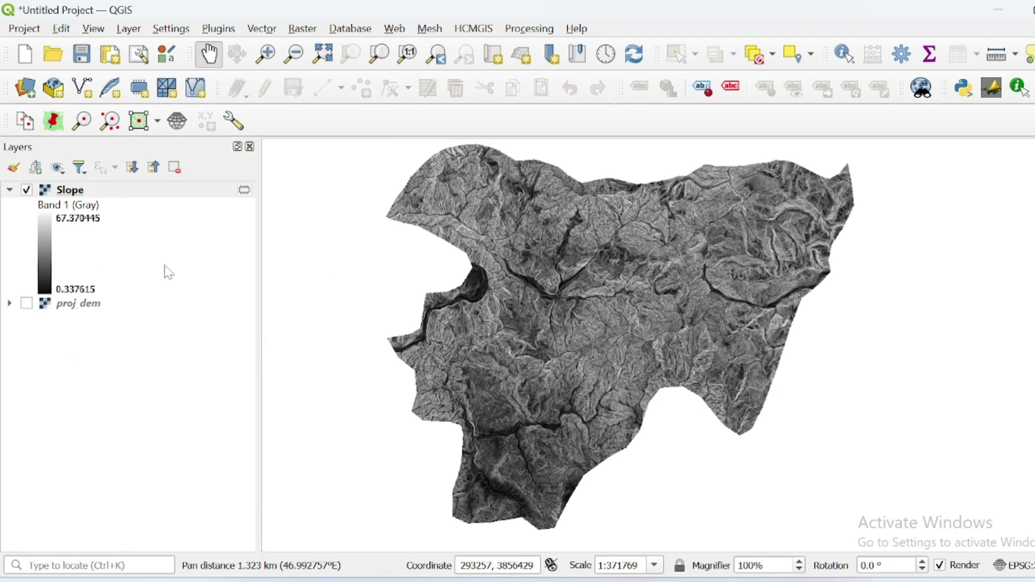
pyautogui.rightClick(85, 194)
pyautogui.click(132, 560)
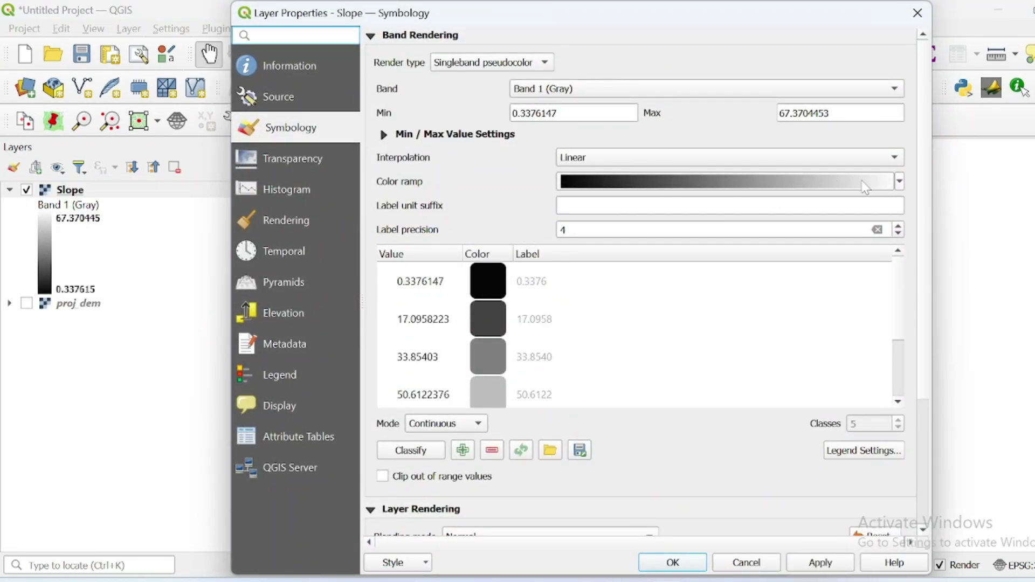
pyautogui.click(899, 182)
pyautogui.click(612, 414)
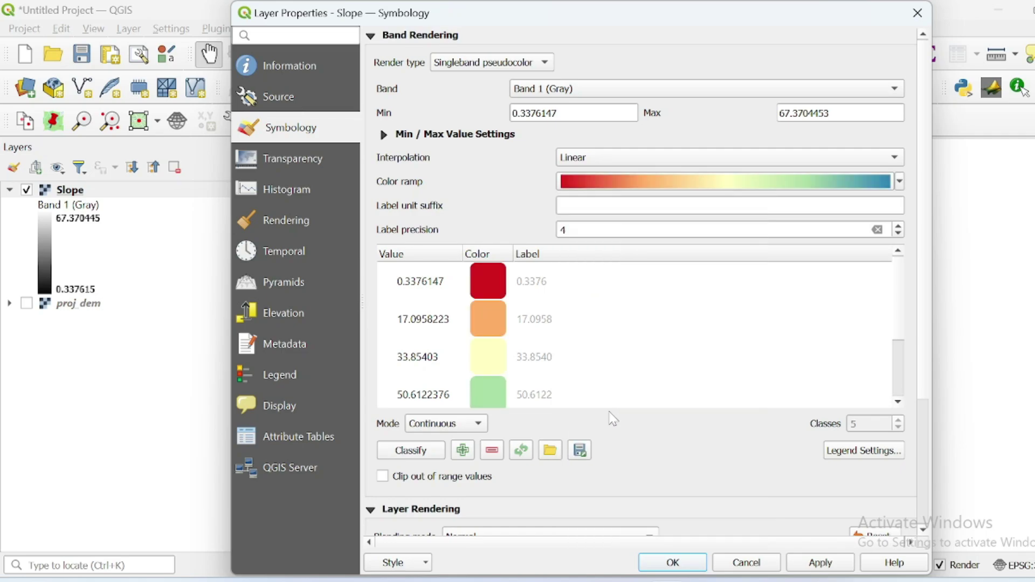
# - Invert the Slope layer's Spectral color ramp and apply the symbology
pyautogui.click(899, 181)
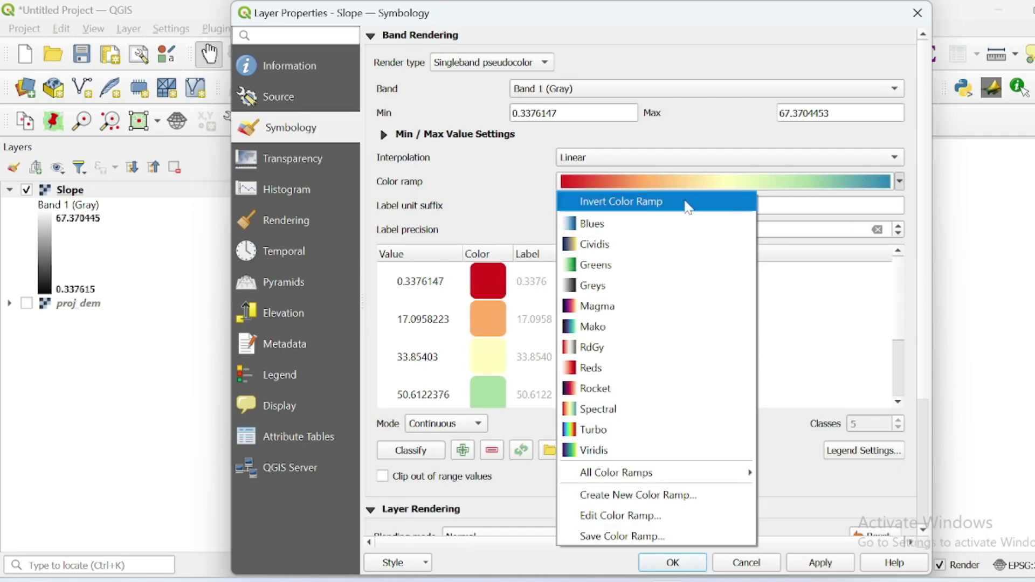
pyautogui.click(615, 199)
pyautogui.scroll(-5, 526, 233)
pyautogui.scroll(3, 518, 229)
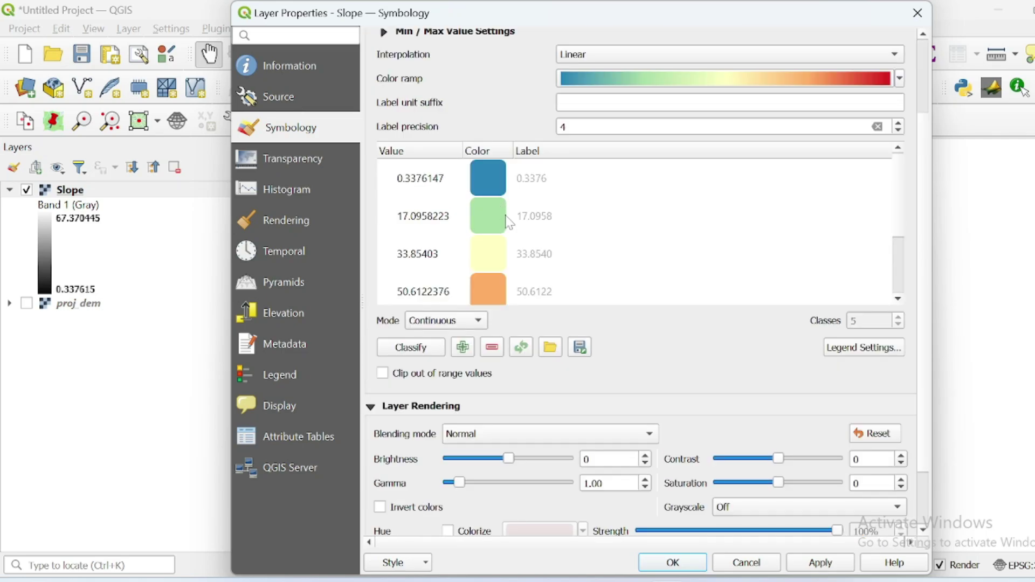
pyautogui.scroll(-3, 509, 227)
pyautogui.scroll(2, 655, 291)
pyautogui.scroll(-3, 619, 235)
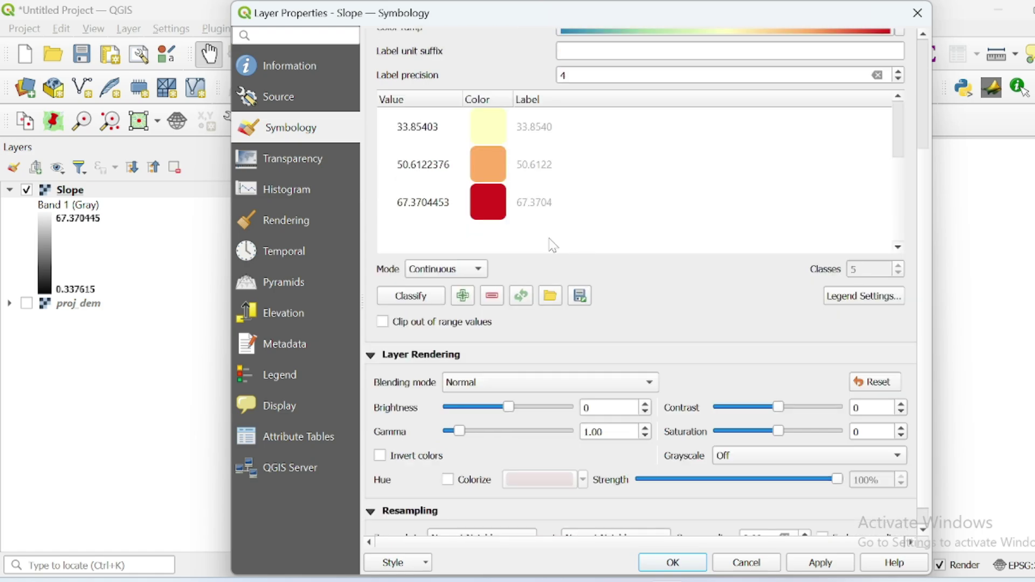
pyautogui.click(673, 562)
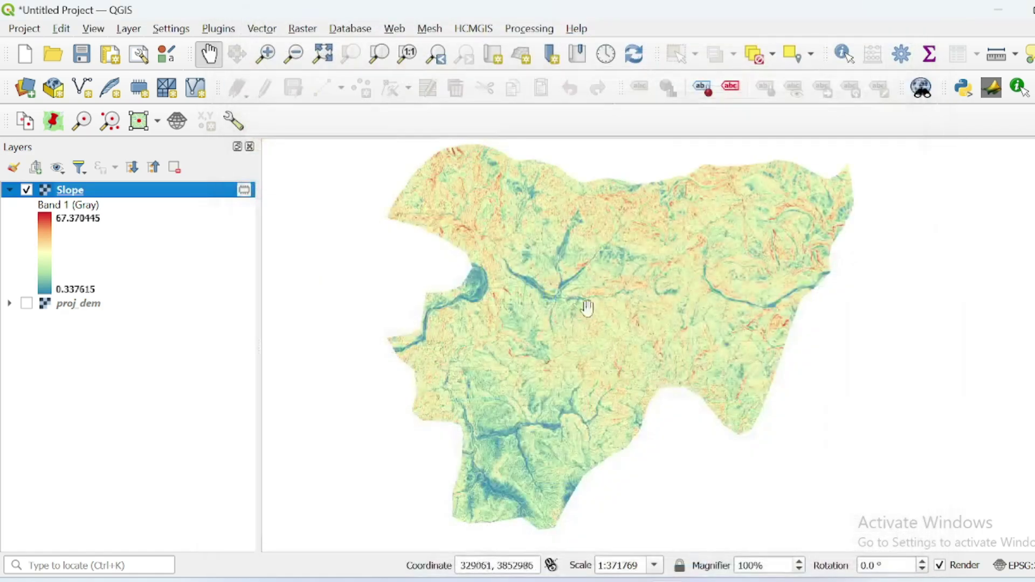
pyautogui.moveTo(569, 299); pyautogui.dragTo(580, 274)
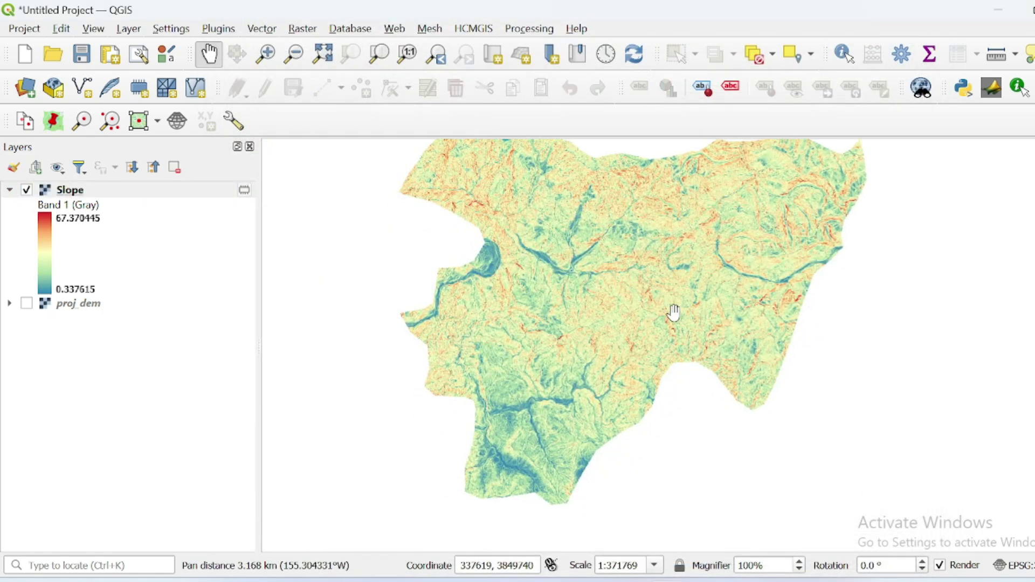
pyautogui.moveTo(668, 308); pyautogui.dragTo(654, 326)
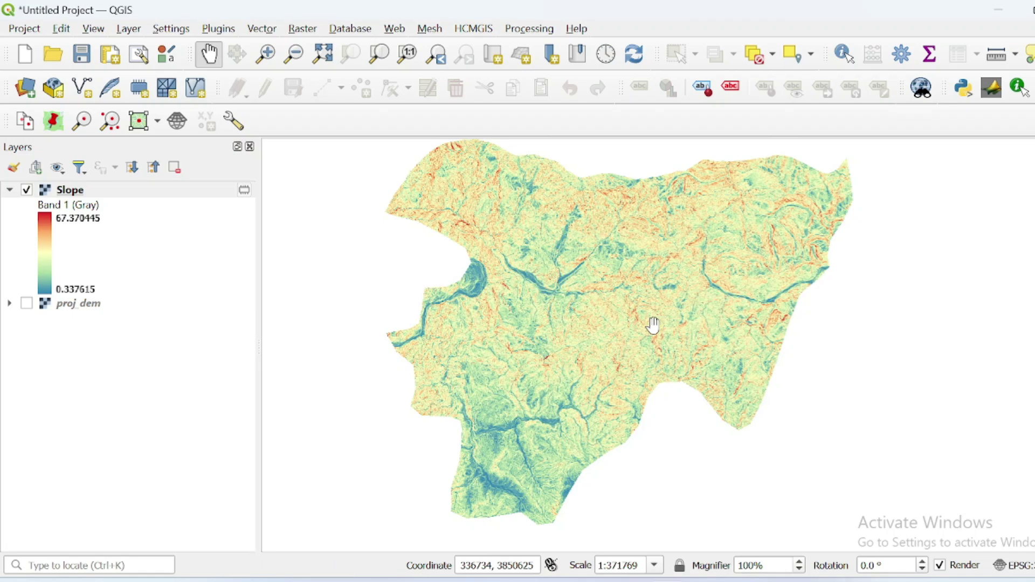
pyautogui.moveTo(604, 329); pyautogui.dragTo(608, 333)
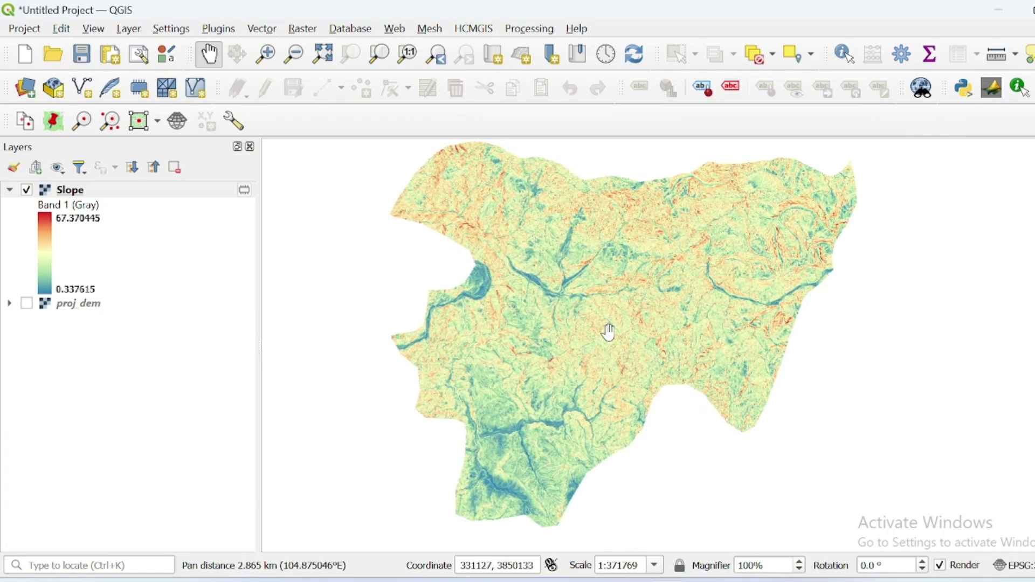
pyautogui.moveTo(596, 365); pyautogui.dragTo(594, 344)
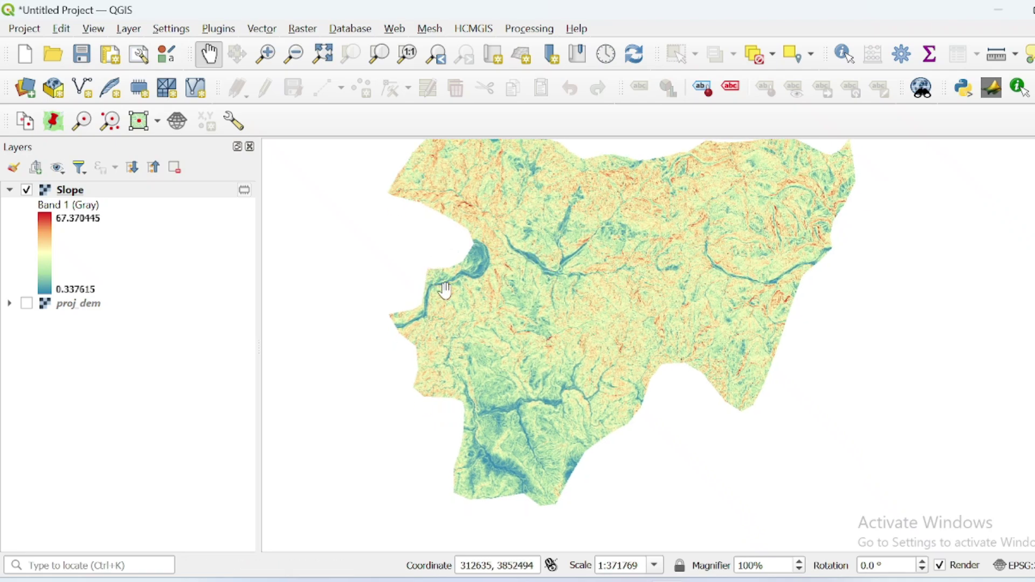
pyautogui.moveTo(496, 274); pyautogui.dragTo(493, 281)
# - Build the Raster Calculator expression ( "Slope@1" < 15 )
pyautogui.click(297, 30)
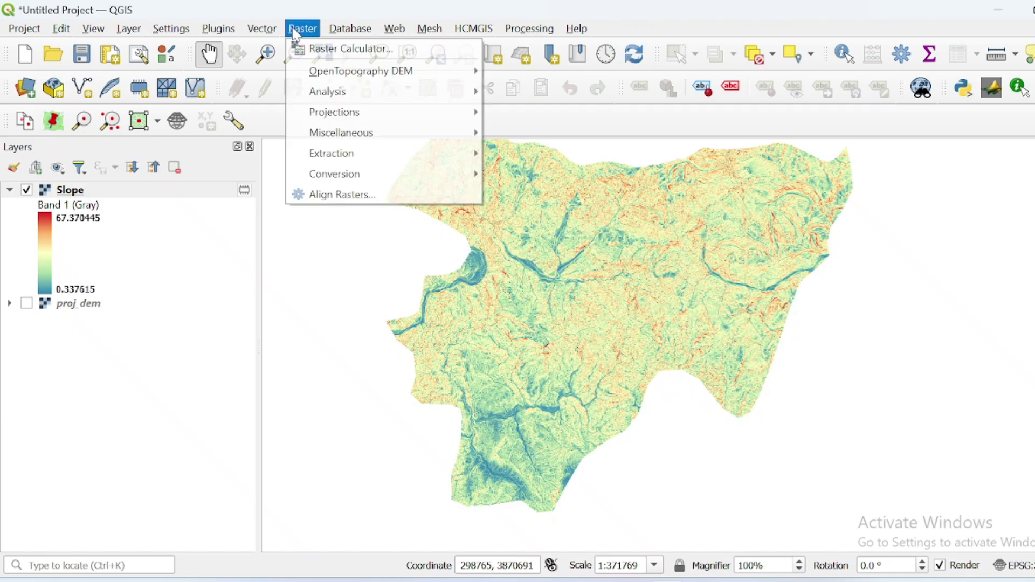
pyautogui.click(326, 49)
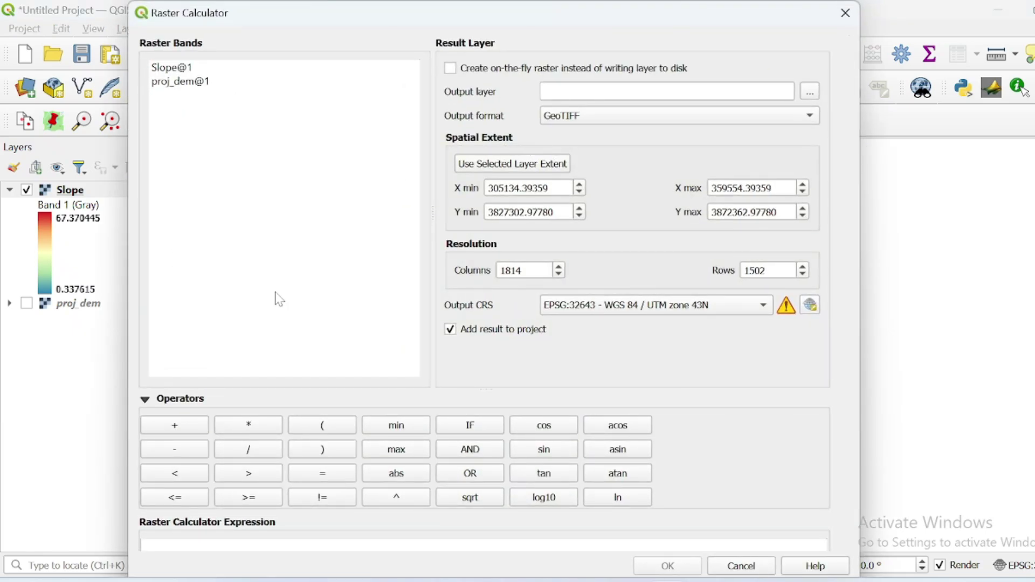
pyautogui.click(321, 425)
pyautogui.doubleClick(183, 68)
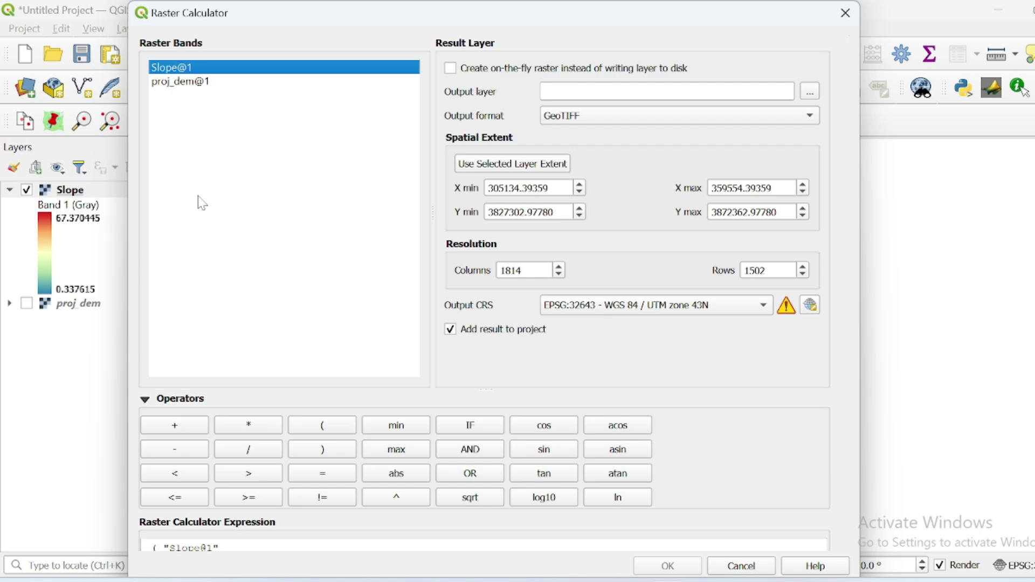
pyautogui.click(186, 474)
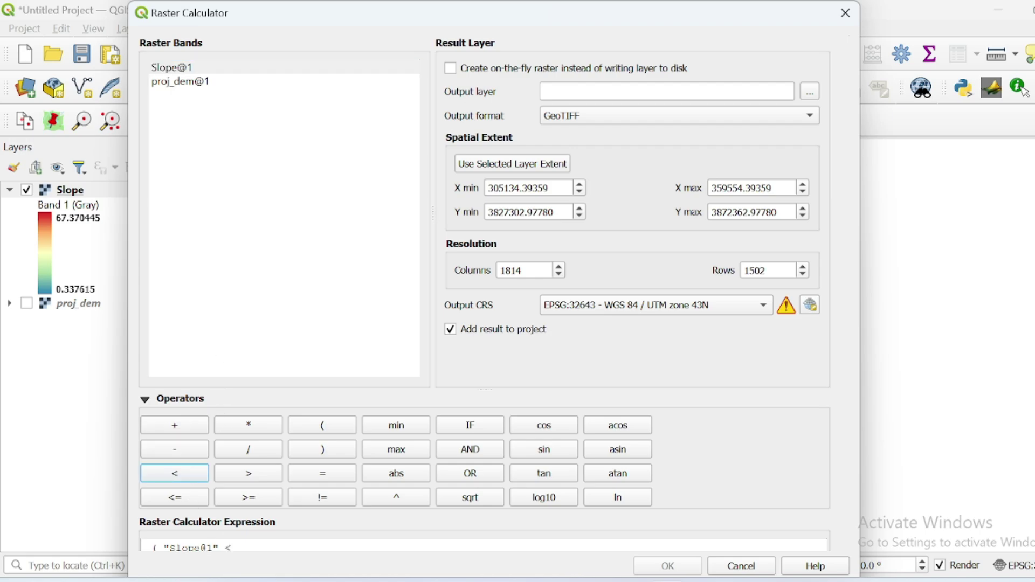
pyautogui.write('15')
pyautogui.click(332, 454)
pyautogui.moveTo(269, 547); pyautogui.dragTo(145, 547)
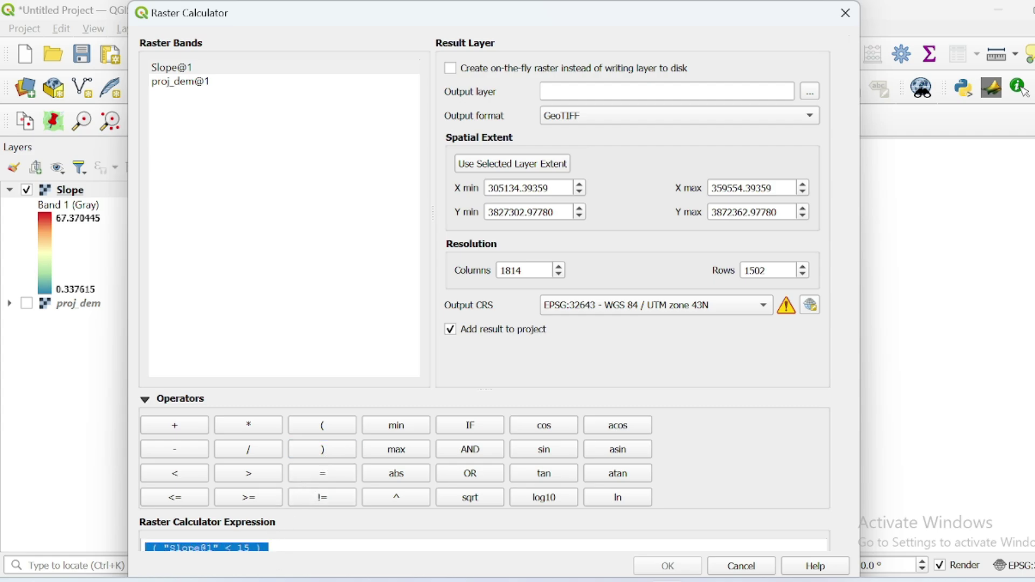
pyautogui.click(144, 547)
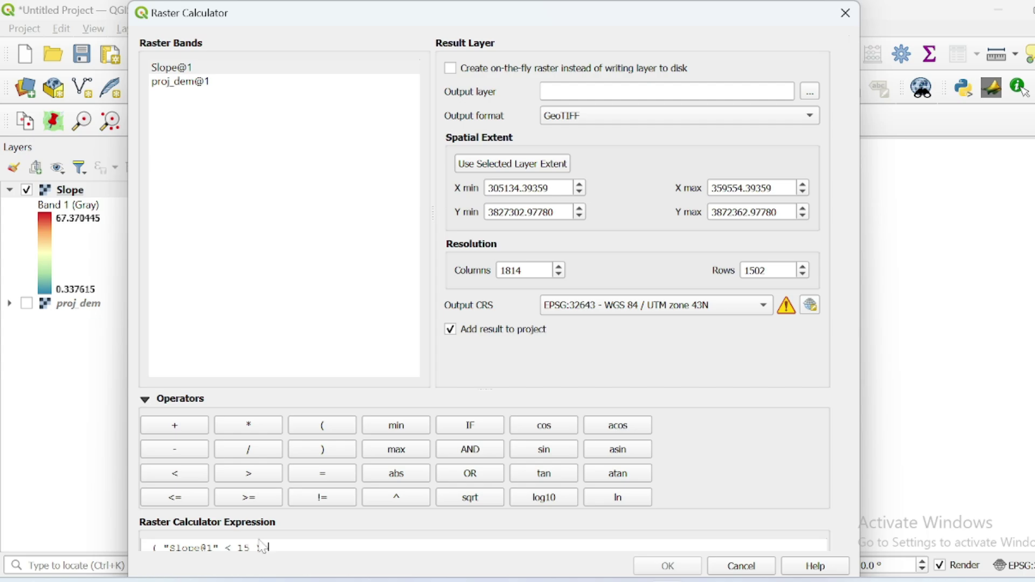
pyautogui.moveTo(220, 547); pyautogui.dragTo(162, 547)
pyautogui.moveTo(251, 547); pyautogui.dragTo(236, 548)
pyautogui.press('Right')
# - Name the output raster sloplt15 in the dem folder and run the raster calculation
pyautogui.click(809, 92)
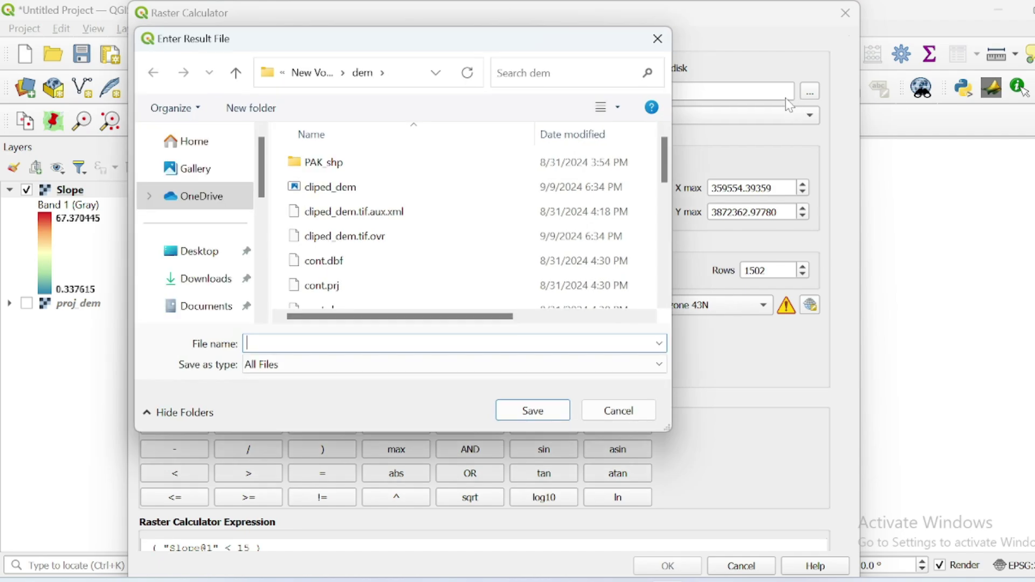
pyautogui.moveTo(462, 41)
pyautogui.mouseDown()
pyautogui.moveTo(455, 51)
pyautogui.moveTo(471, 49)
pyautogui.mouseUp()
pyautogui.write('sloplt15')
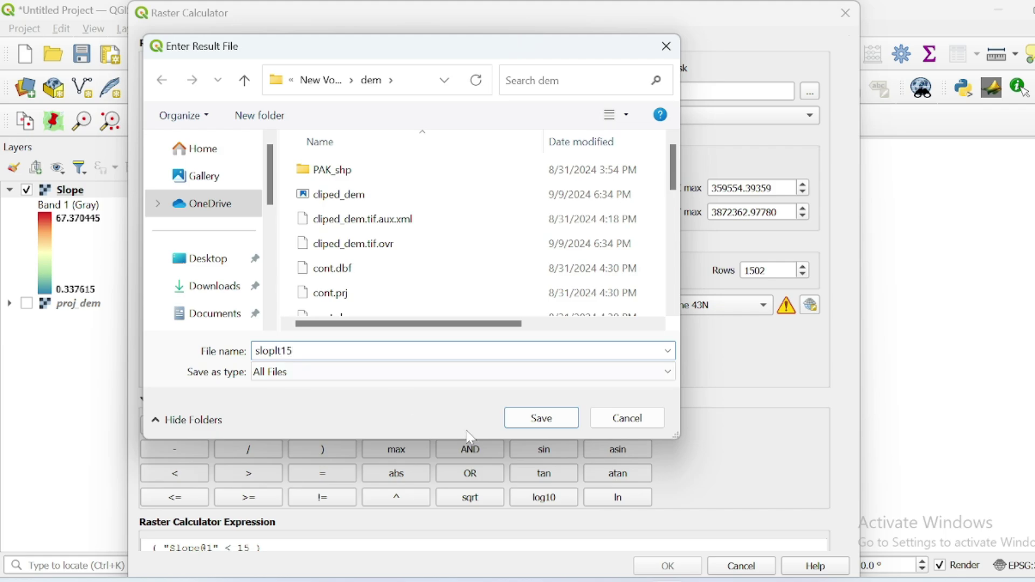
pyautogui.click(558, 423)
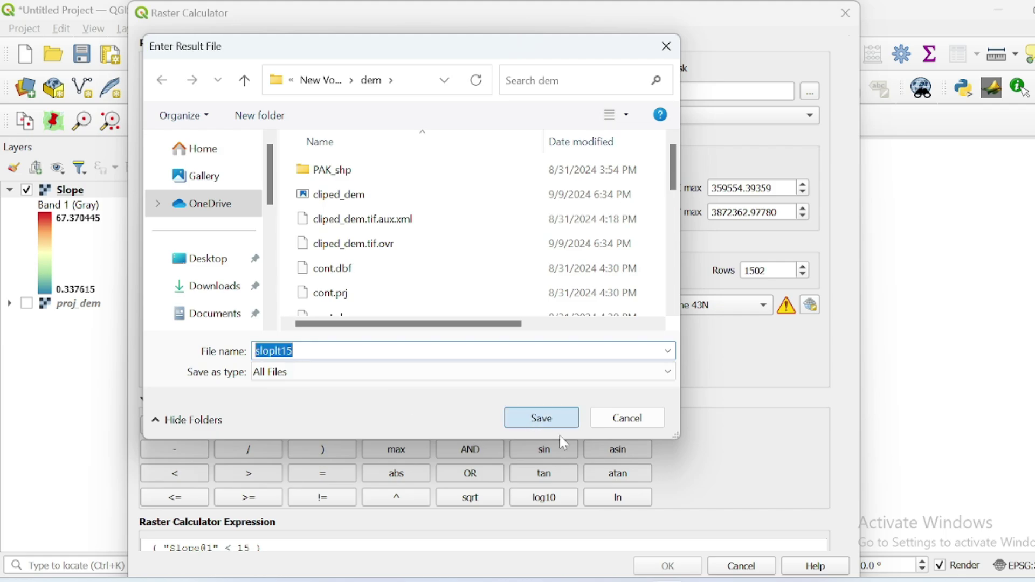
pyautogui.click(669, 566)
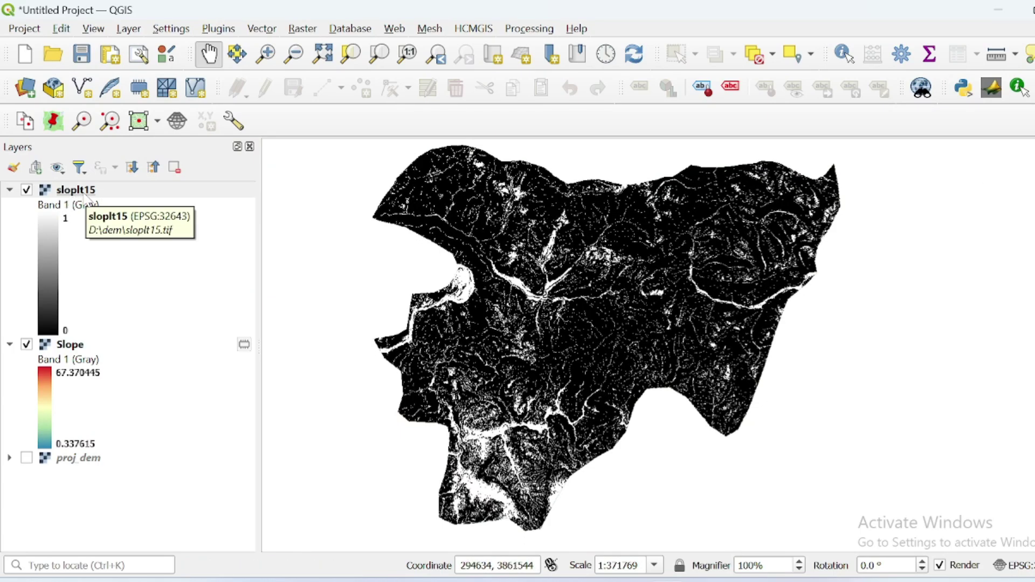
# - Set the sloplt15 layer's symbology to singleband pseudocolor rendering
pyautogui.click(74, 191)
pyautogui.rightClick(75, 191)
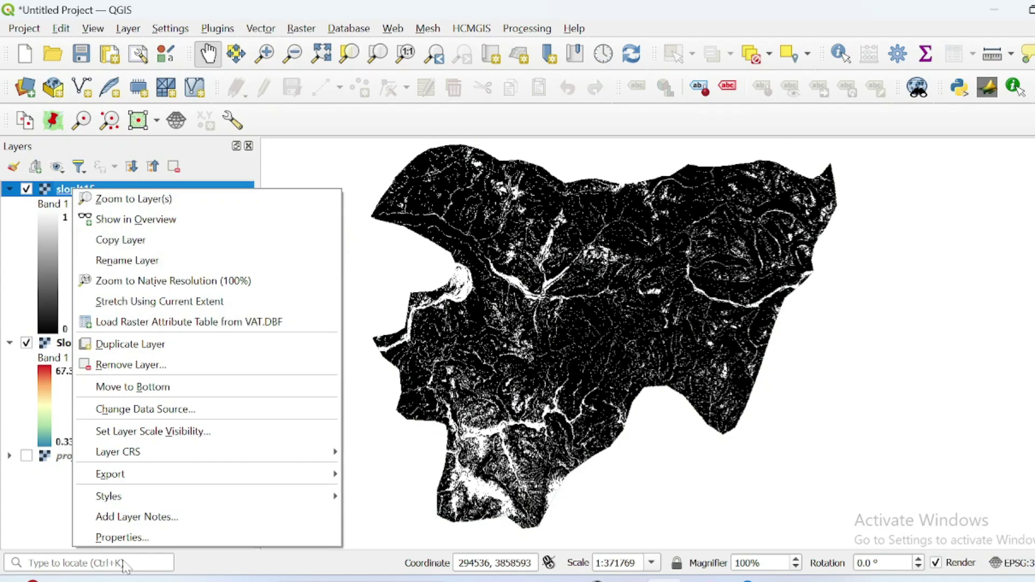
pyautogui.click(144, 533)
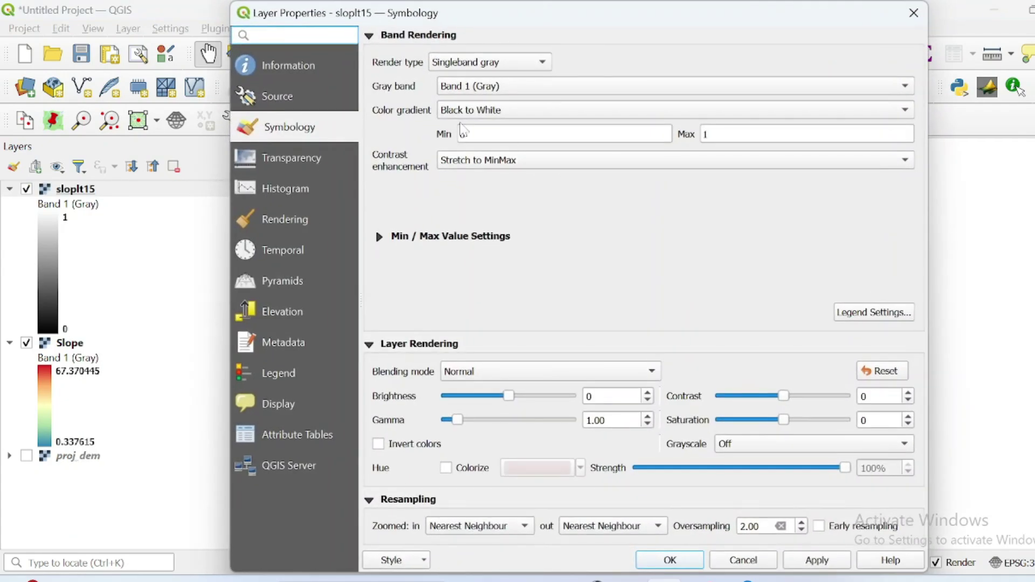
pyautogui.click(515, 64)
pyautogui.click(522, 82)
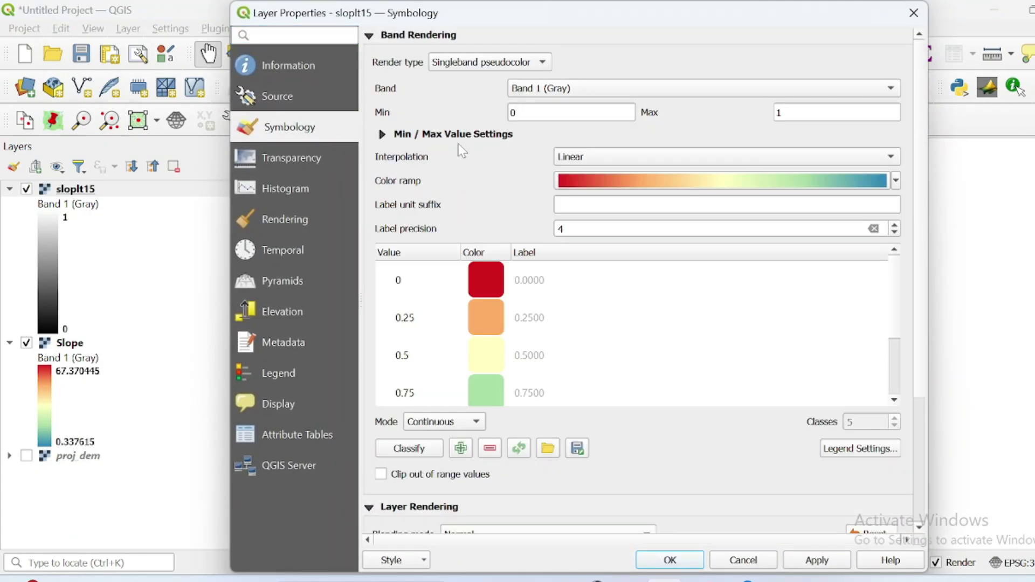
# - Classify the sloplt15 values in Equal Interval mode with 2 classes
pyautogui.click(446, 422)
pyautogui.click(444, 439)
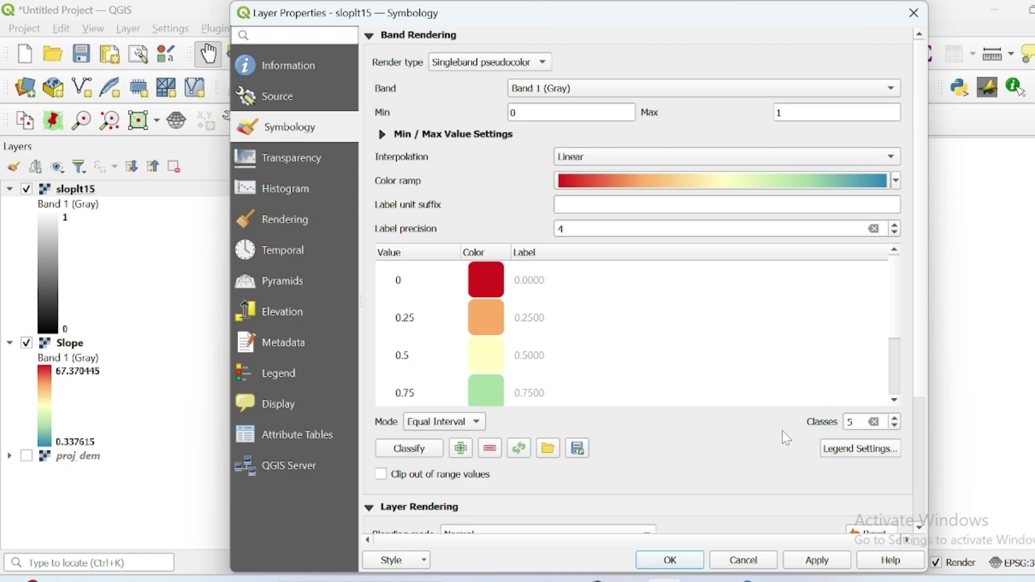
pyautogui.click(895, 426)
pyautogui.click(895, 426)
pyautogui.click(895, 426)
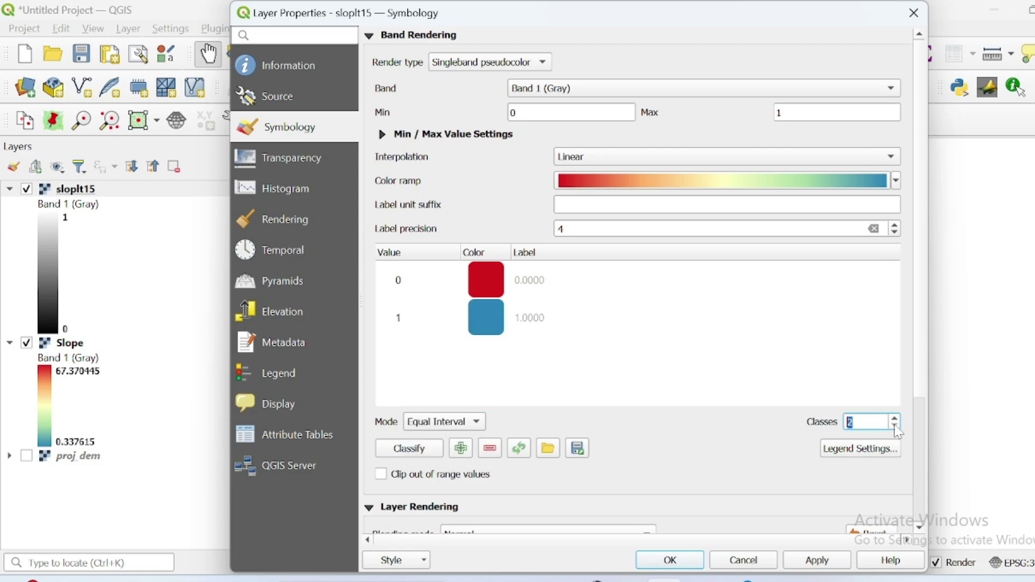
pyautogui.click(719, 371)
pyautogui.doubleClick(406, 323)
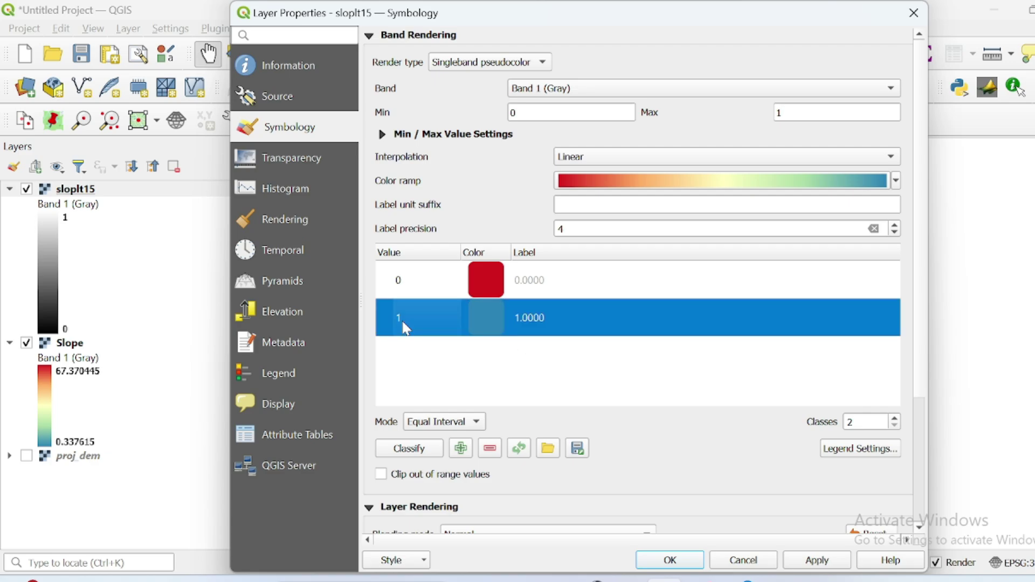
pyautogui.click(521, 291)
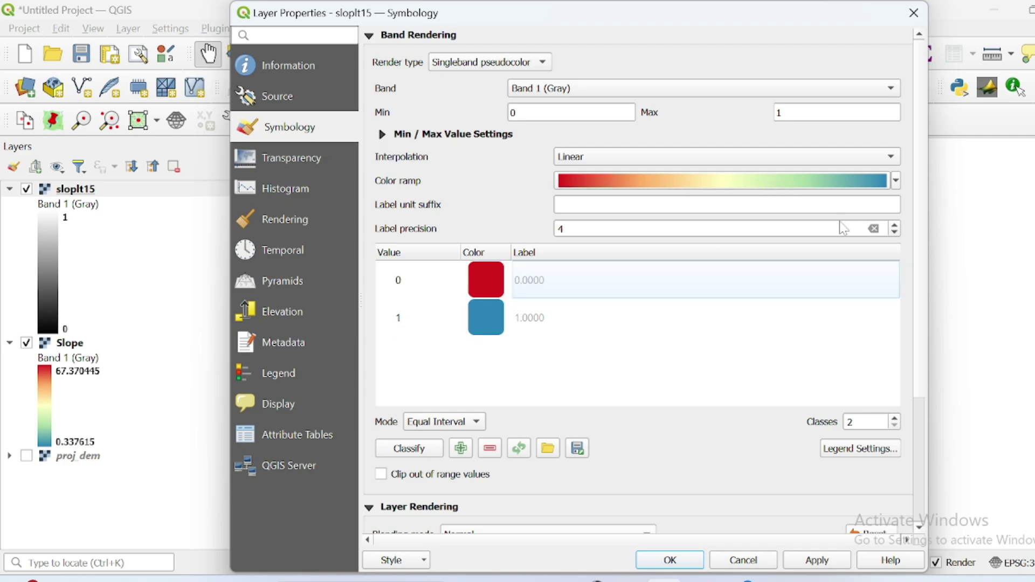
# - Invert the sloplt15 color ramp, make its first color fully transparent, and apply the symbology
pyautogui.click(896, 181)
pyautogui.click(700, 202)
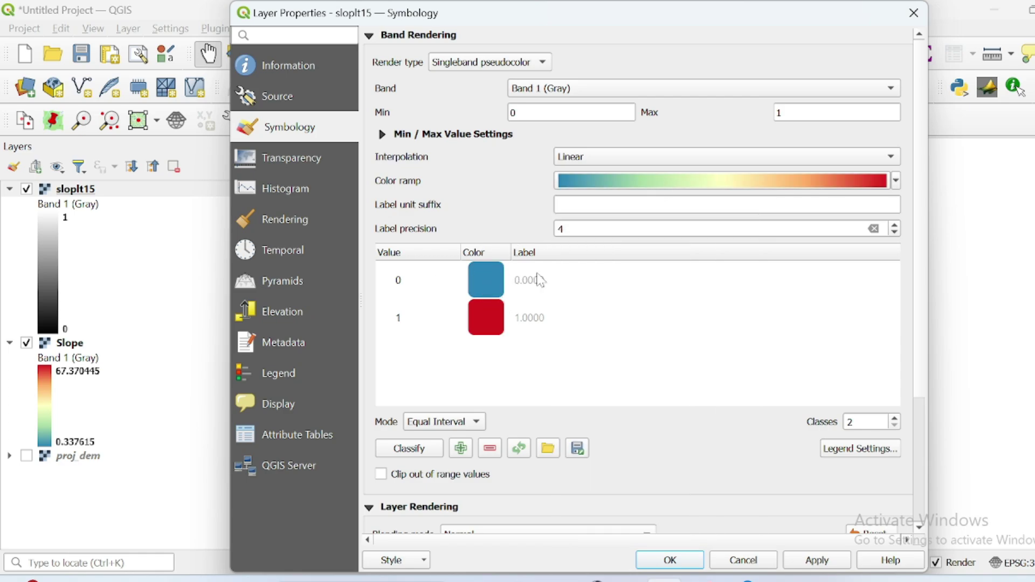
pyautogui.click(655, 183)
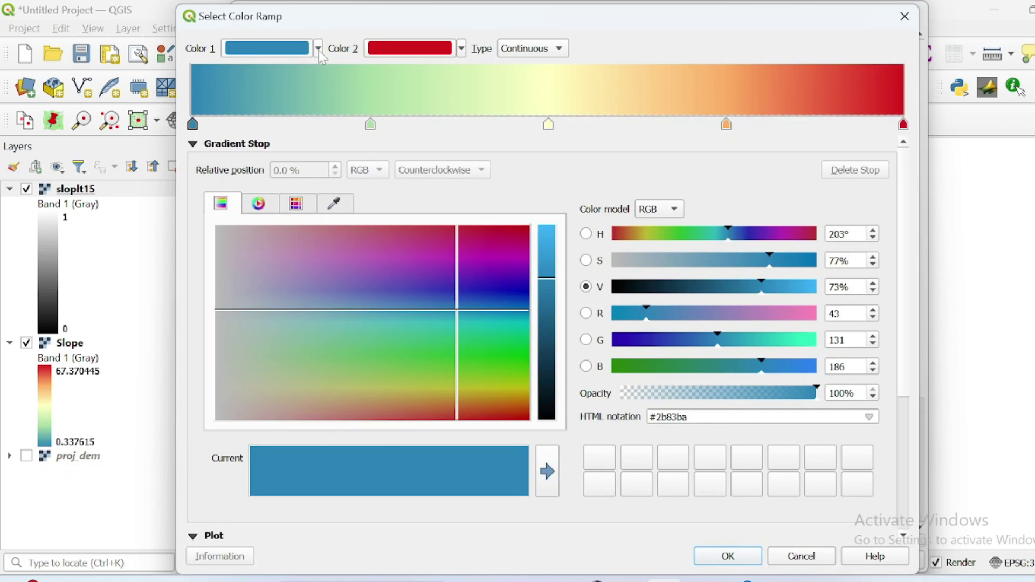
pyautogui.click(318, 48)
pyautogui.click(299, 68)
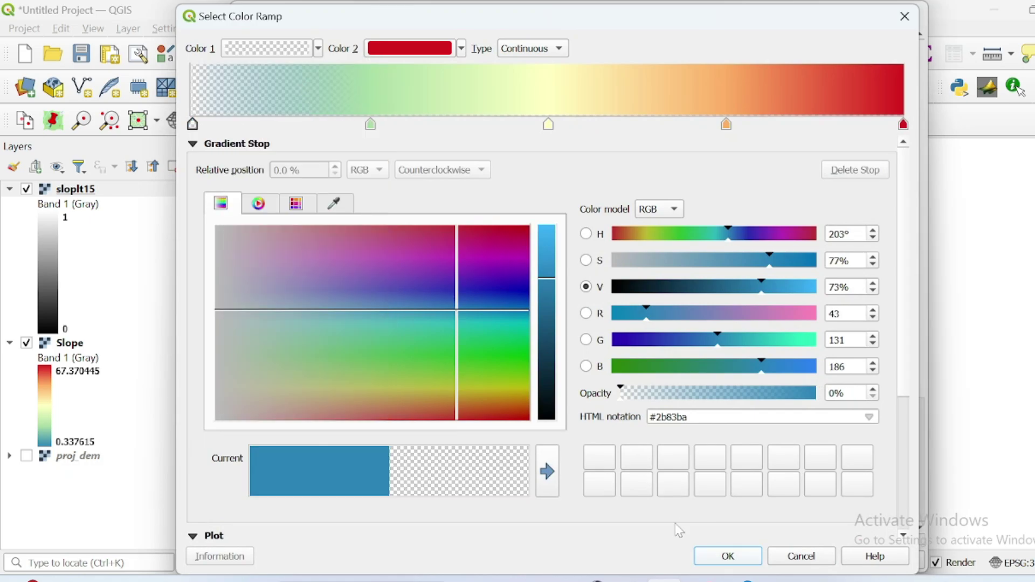
pyautogui.press('Return')
pyautogui.click(667, 560)
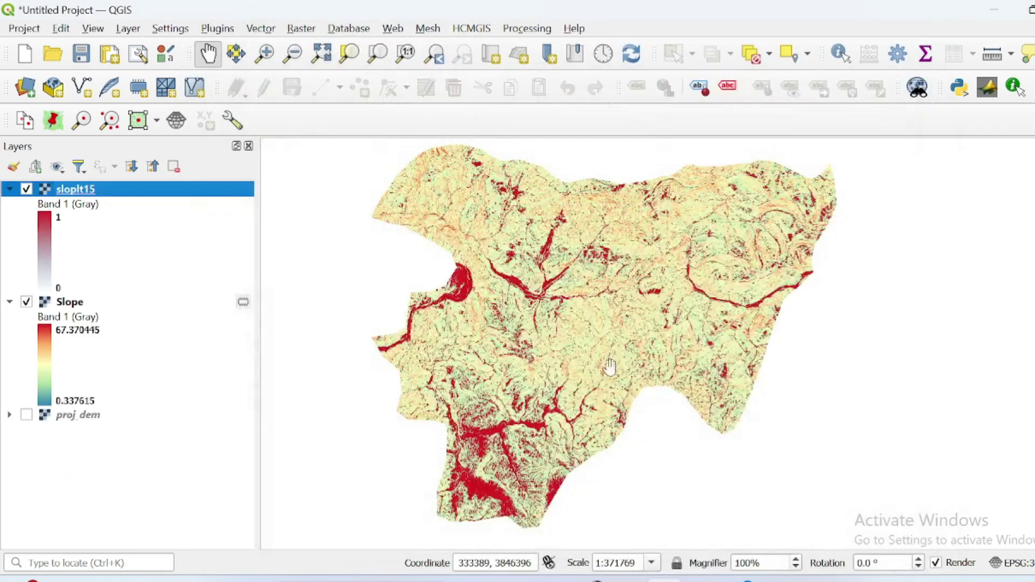
# - Hide the Slope layer and recolor the sloplt15 class with value 1 to blue #2a83b5
pyautogui.click(26, 302)
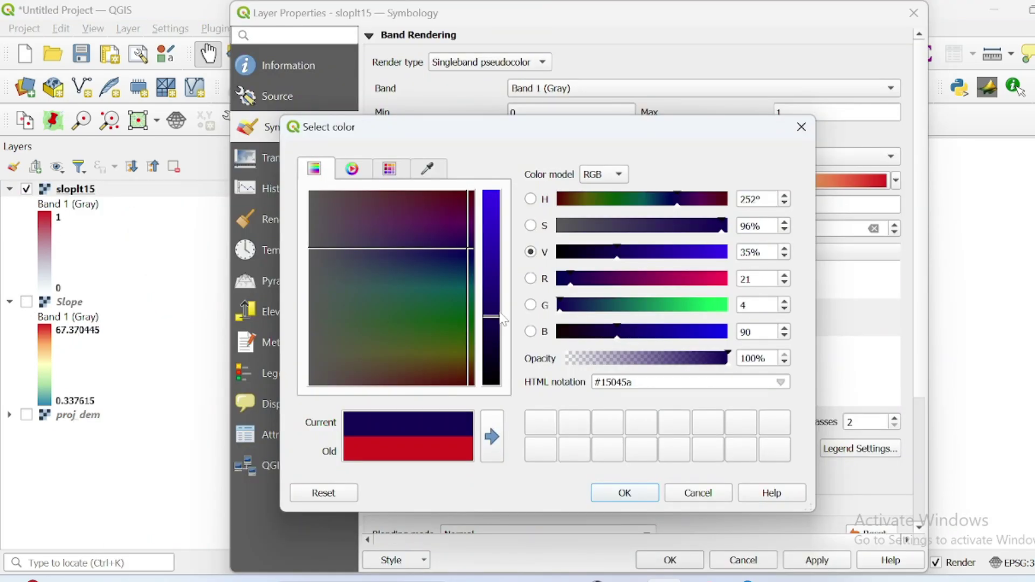
pyautogui.moveTo(492, 278); pyautogui.dragTo(492, 247)
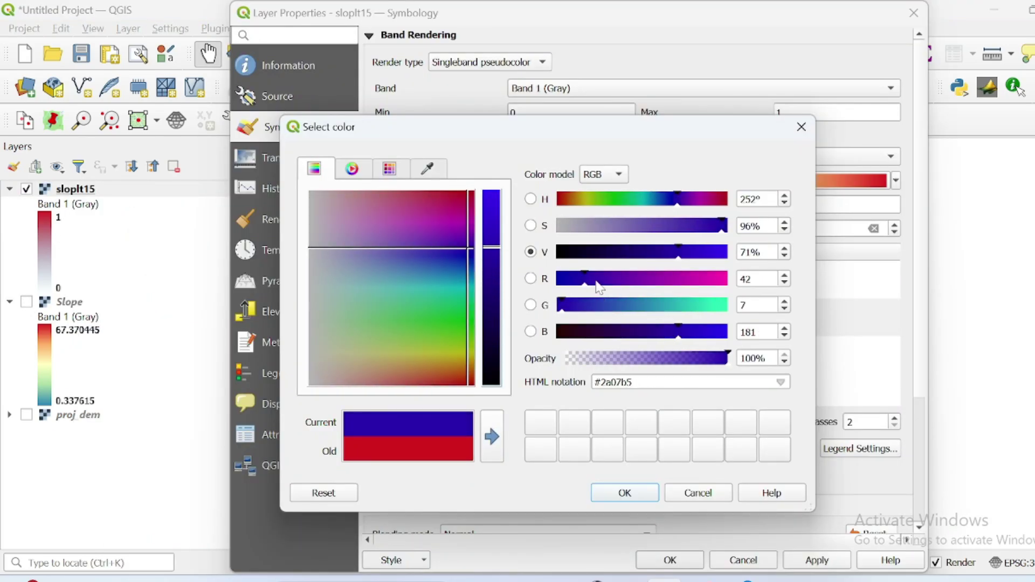
pyautogui.click(646, 306)
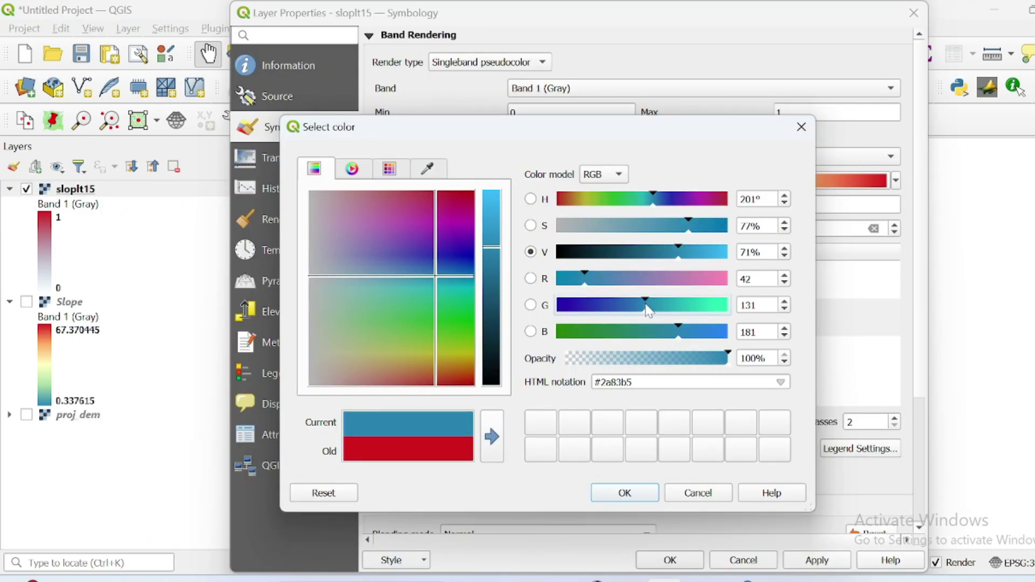
pyautogui.click(625, 492)
pyautogui.click(670, 560)
pyautogui.moveTo(555, 236); pyautogui.dragTo(555, 244)
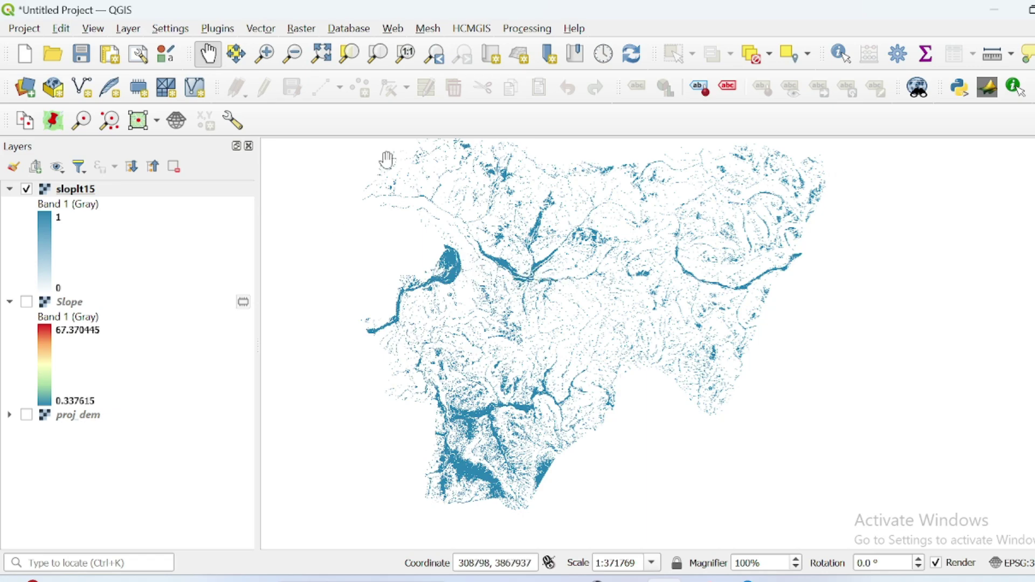
# - Add the Google Satellite basemap from HCMGIS and place it between the Slope and proj_dem layers
pyautogui.click(473, 30)
pyautogui.moveTo(499, 47)
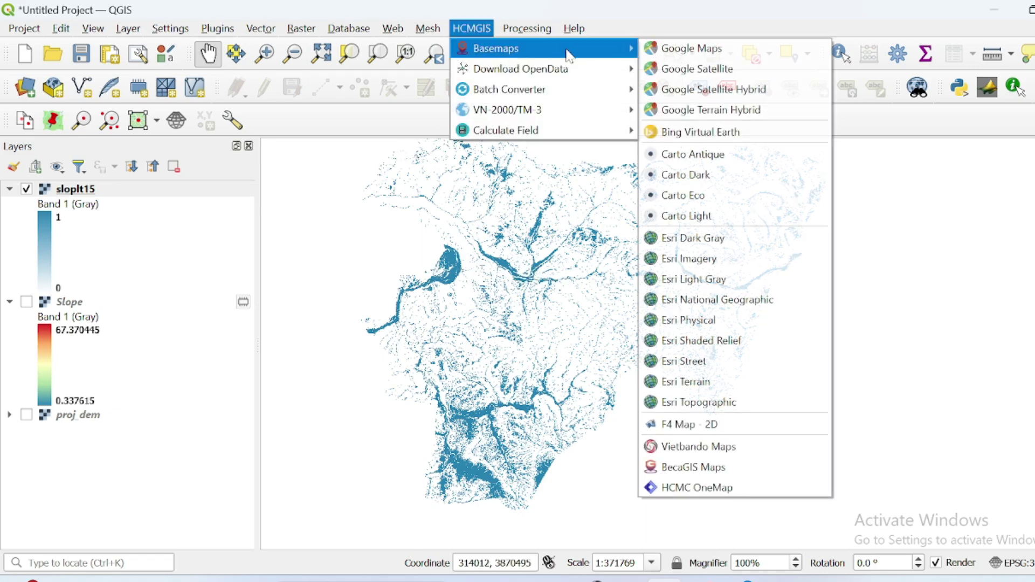
pyautogui.click(698, 69)
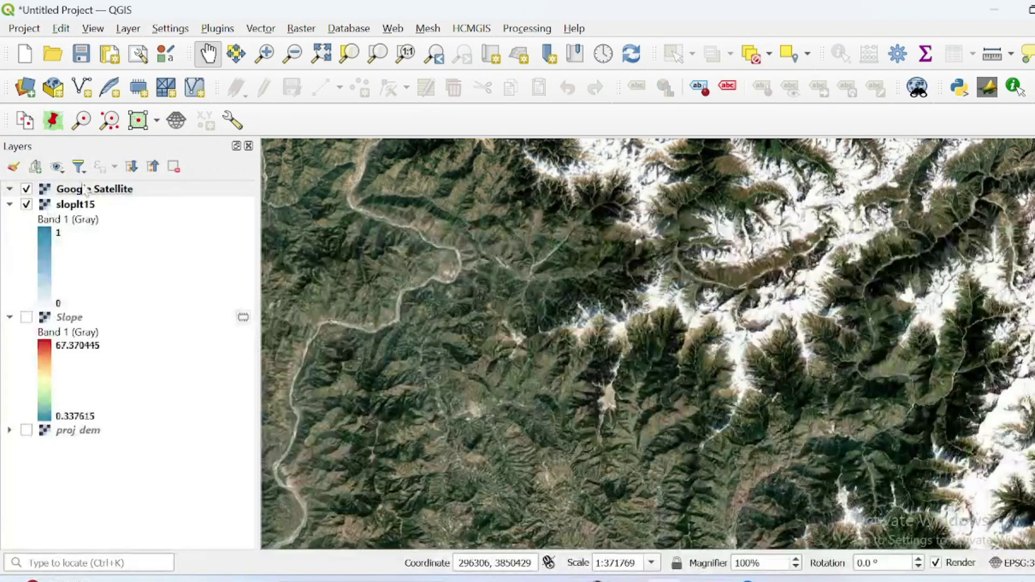
pyautogui.moveTo(85, 193); pyautogui.dragTo(67, 435)
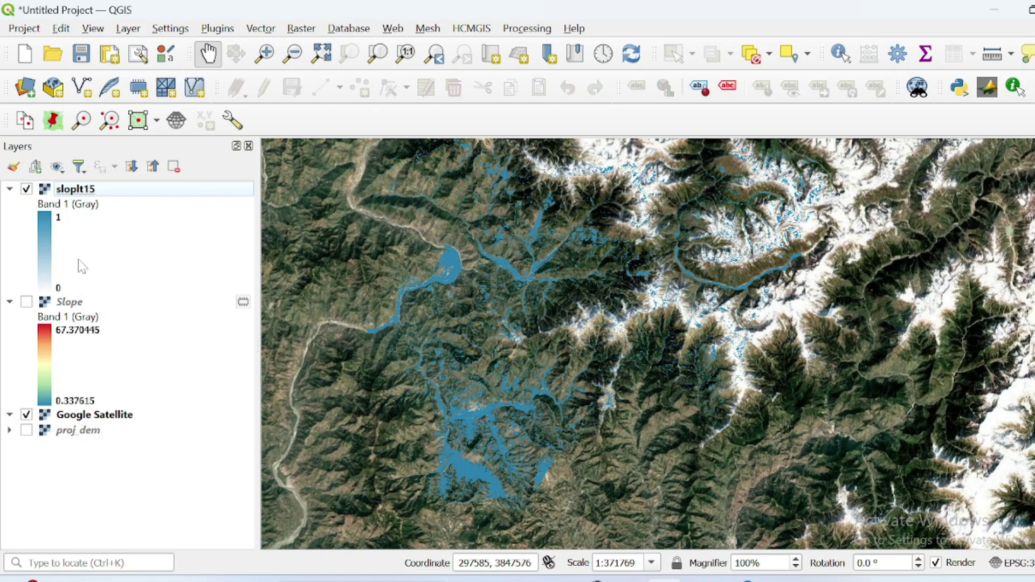
# - Set the global opacity of the sloplt15 layer to 54.3%
pyautogui.moveTo(568, 335); pyautogui.dragTo(536, 262)
pyautogui.scroll(2, 339, 355)
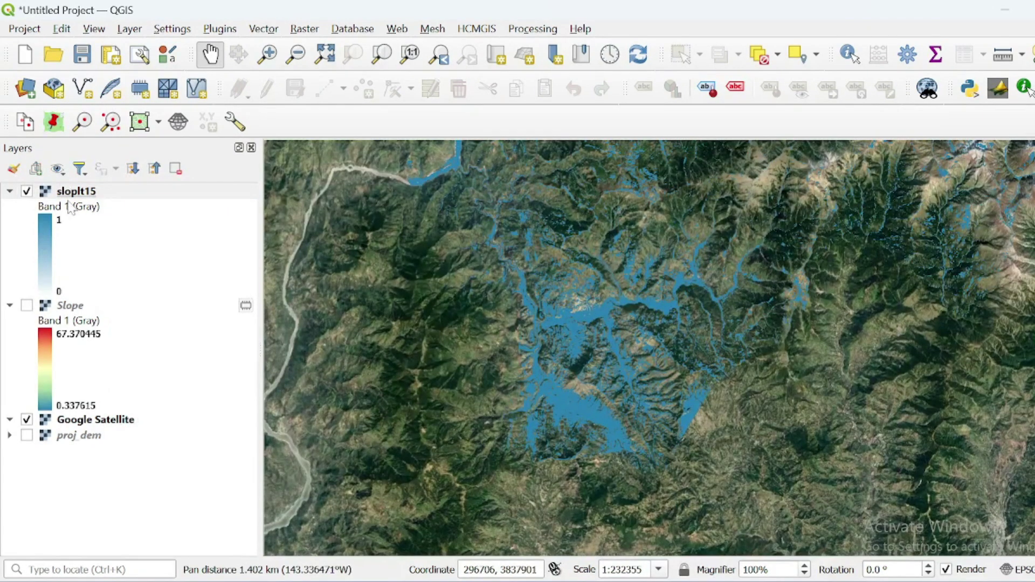
pyautogui.rightClick(69, 191)
pyautogui.click(117, 566)
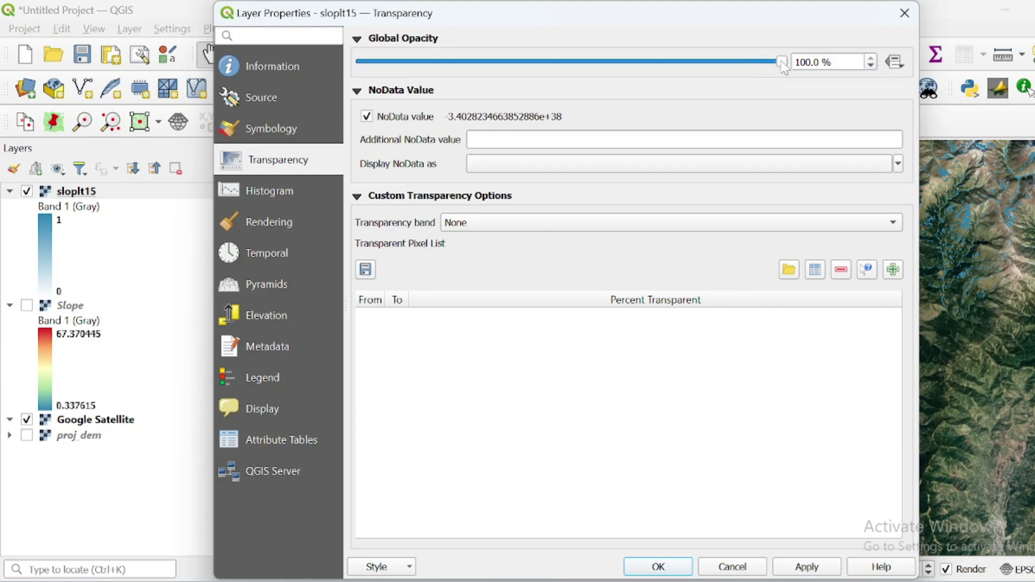
pyautogui.moveTo(784, 64); pyautogui.dragTo(590, 101)
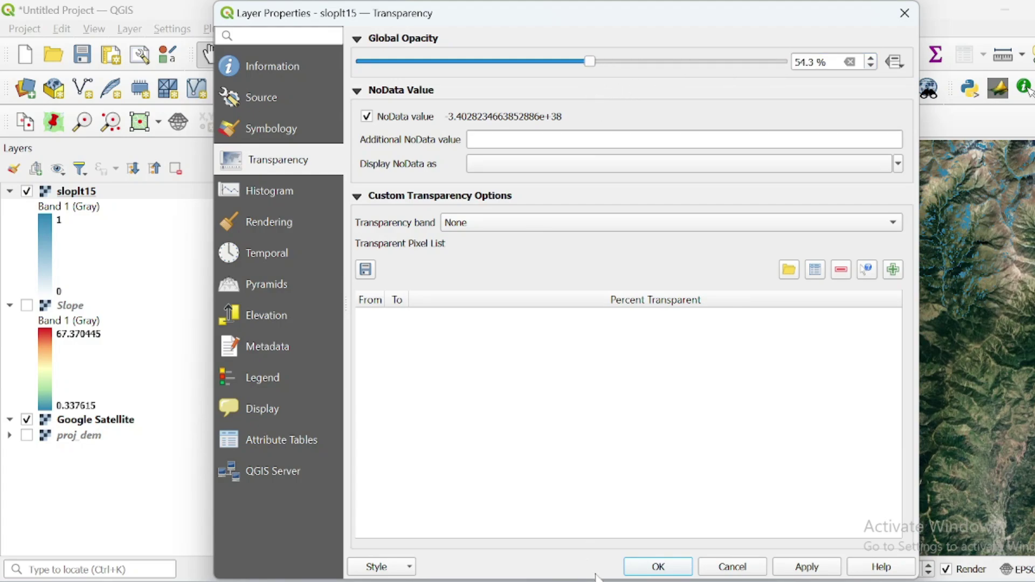
pyautogui.click(655, 567)
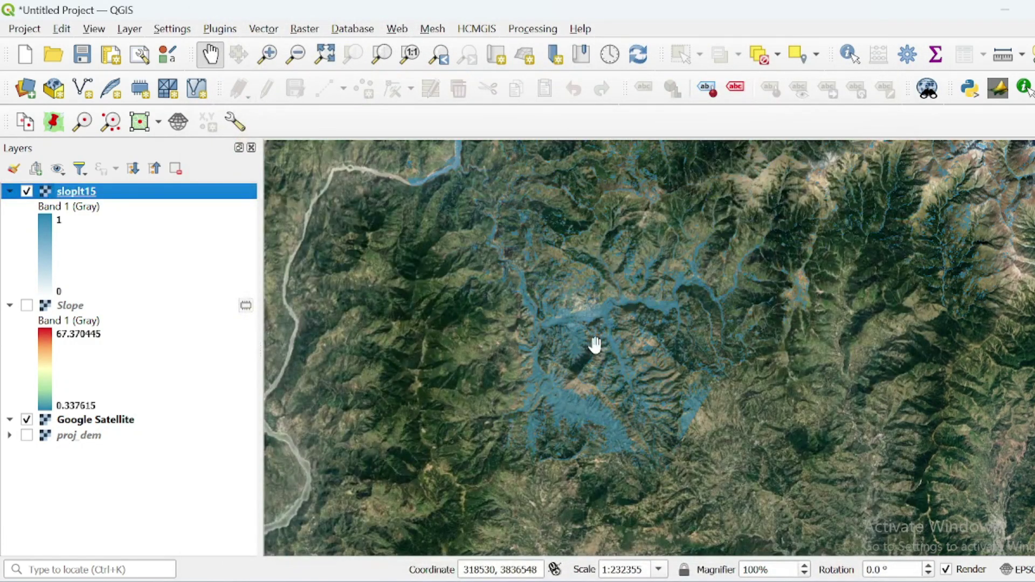
# - Examine how the low-slope areas in the southern valleys match the terrain and settlements in the satellite imagery
pyautogui.moveTo(595, 345); pyautogui.dragTo(578, 338)
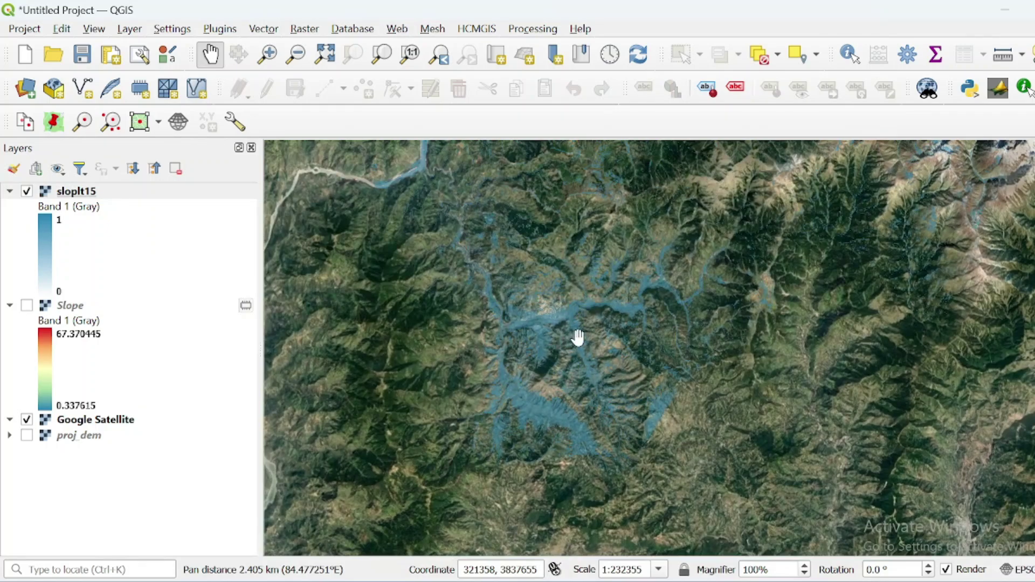
pyautogui.scroll(2, 558, 413)
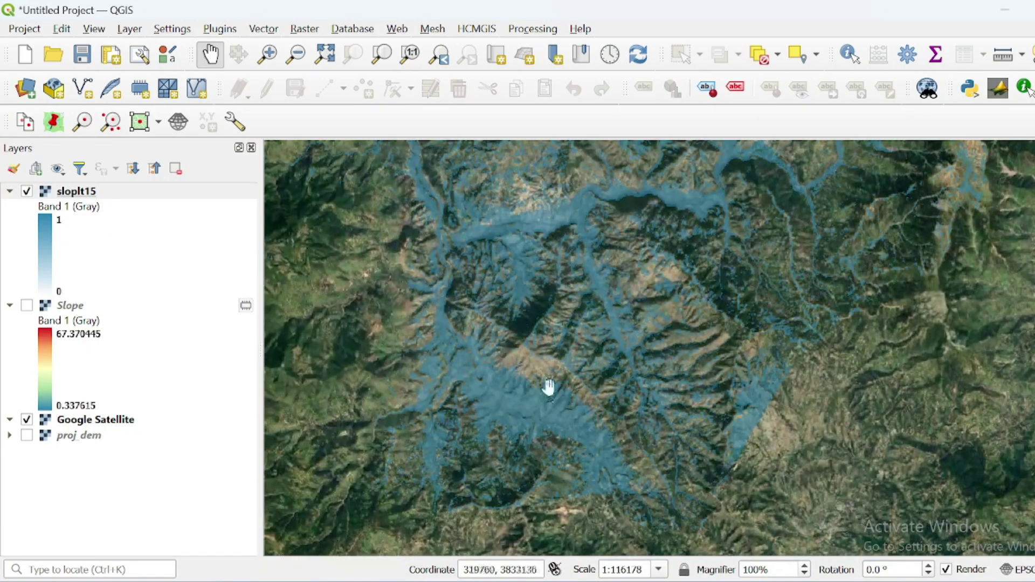
pyautogui.scroll(1, 521, 373)
pyautogui.moveTo(537, 407); pyautogui.dragTo(590, 309)
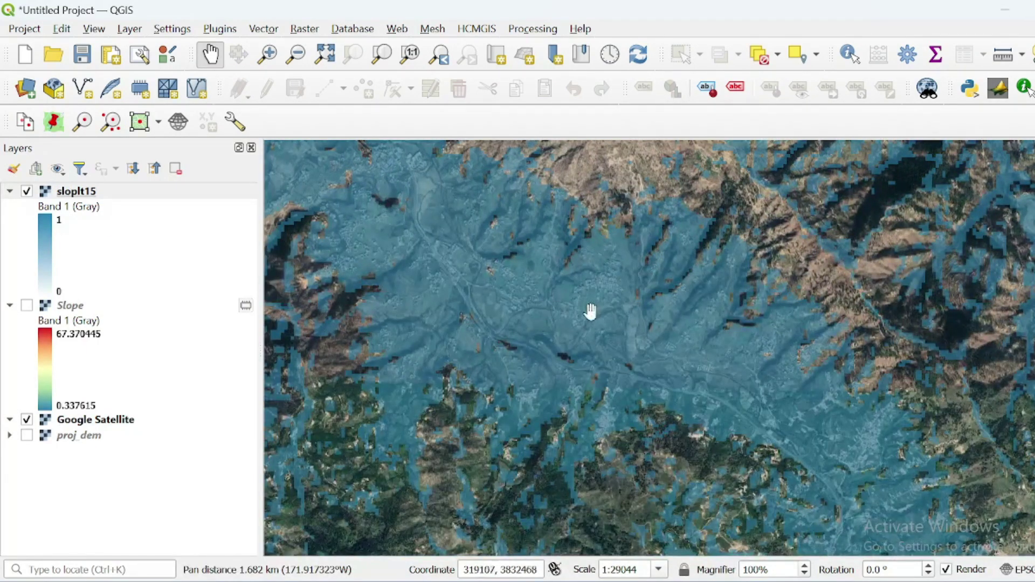
pyautogui.moveTo(658, 339); pyautogui.dragTo(541, 331)
pyautogui.scroll(1, 778, 342)
pyautogui.scroll(1, 696, 280)
pyautogui.scroll(-1, 499, 296)
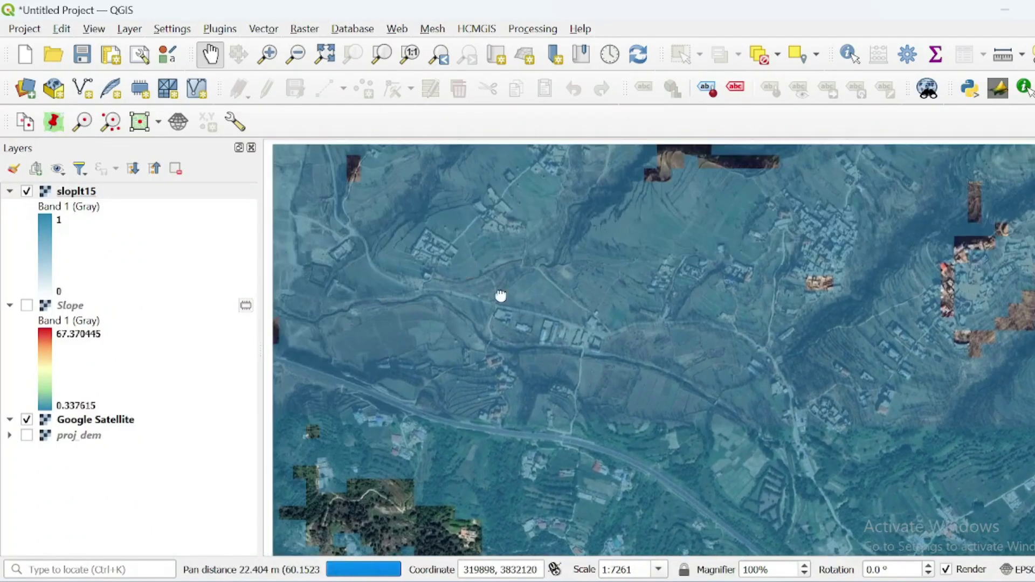
pyautogui.moveTo(499, 296); pyautogui.dragTo(587, 339)
pyautogui.scroll(-1, 587, 339)
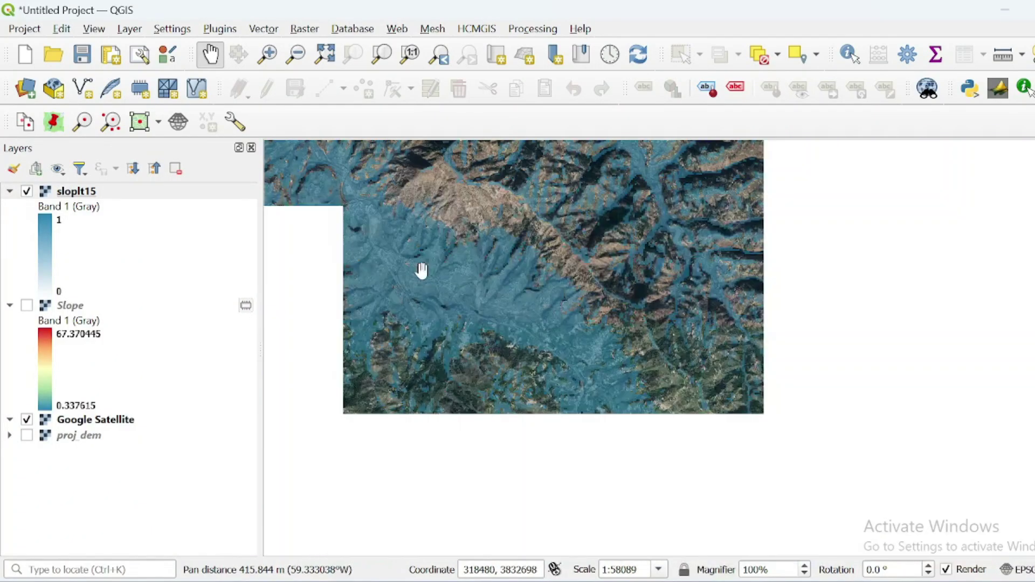
pyautogui.moveTo(422, 270); pyautogui.dragTo(418, 268)
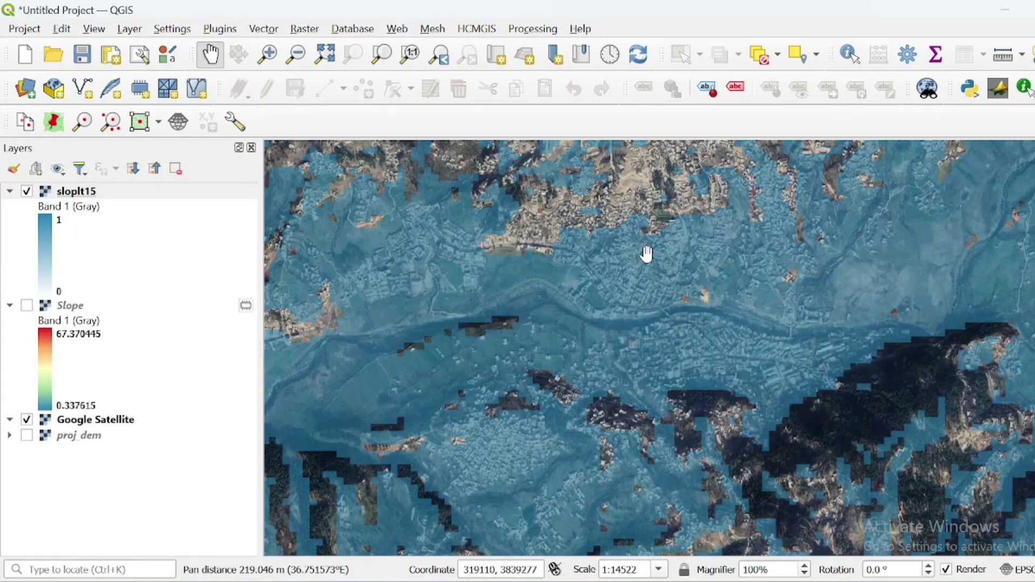
# - Examine the low-slope areas along the northern river bend and its side valley against the satellite imagery
pyautogui.scroll(-1, 671, 252)
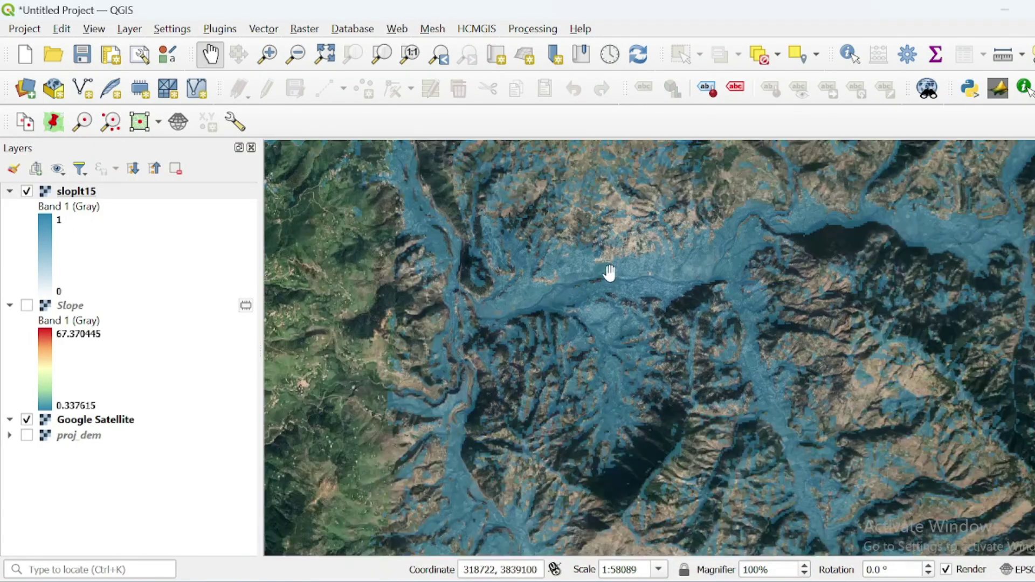
pyautogui.moveTo(521, 287); pyautogui.dragTo(537, 306)
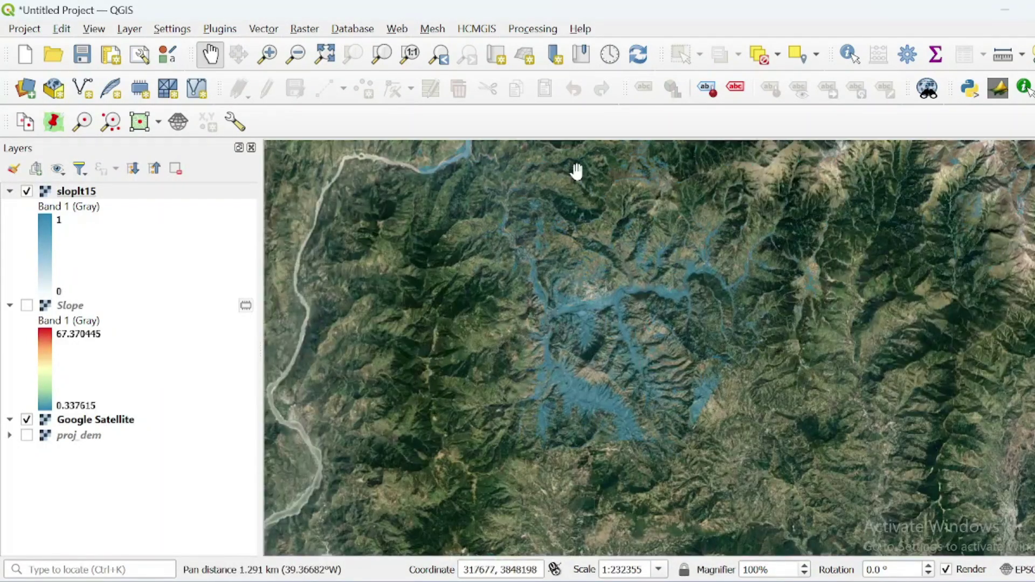
pyautogui.scroll(1, 607, 240)
pyautogui.moveTo(608, 240); pyautogui.dragTo(536, 308)
pyautogui.scroll(2, 572, 271)
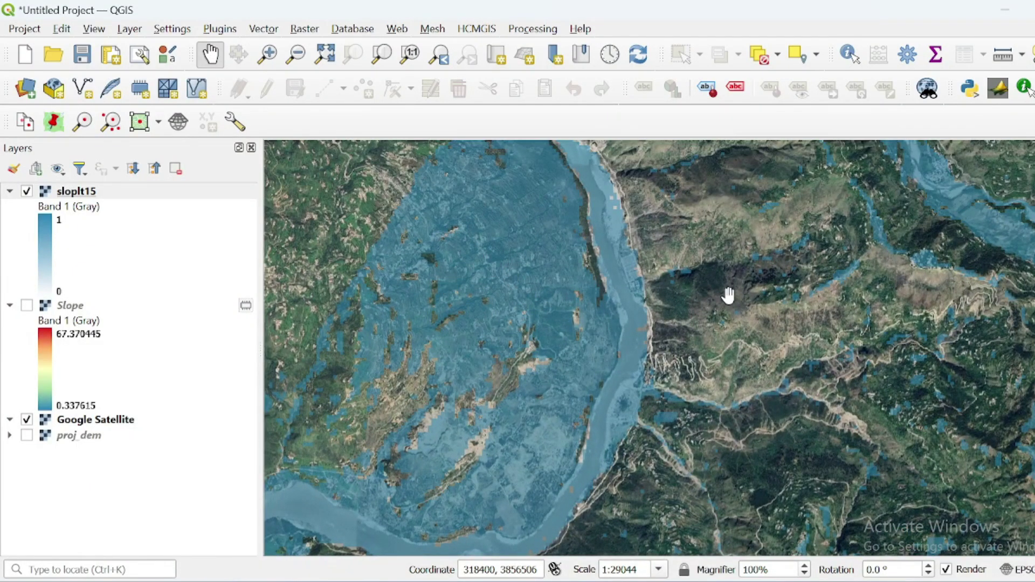
pyautogui.moveTo(849, 274); pyautogui.dragTo(517, 342)
pyautogui.scroll(1, 518, 342)
pyautogui.moveTo(684, 337); pyautogui.dragTo(554, 372)
# - Toggle the sloplt15 layer off and on to compare the low-slope areas with the bare satellite imagery
pyautogui.click(26, 191)
pyautogui.scroll(1, 612, 341)
pyautogui.click(27, 190)
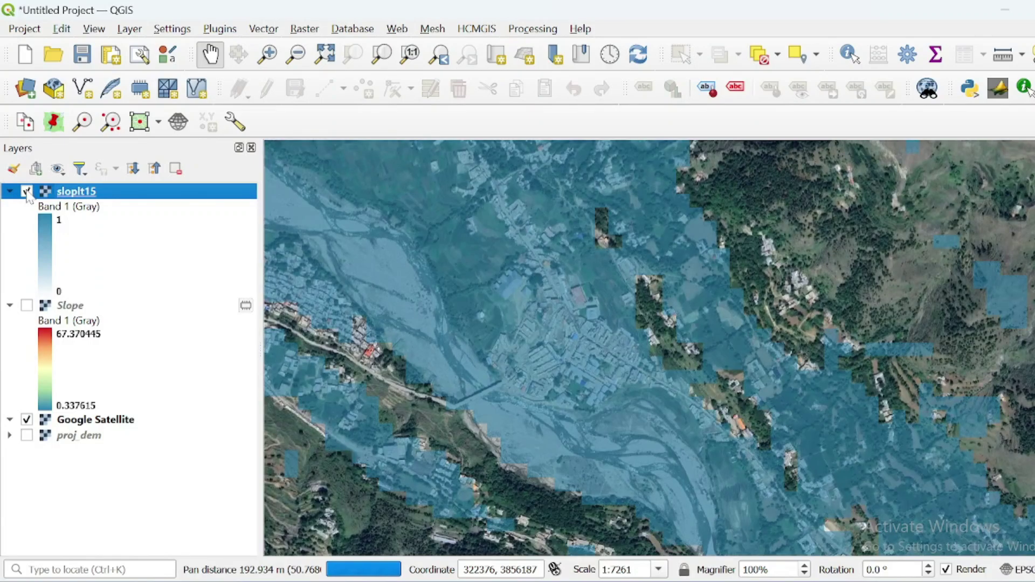
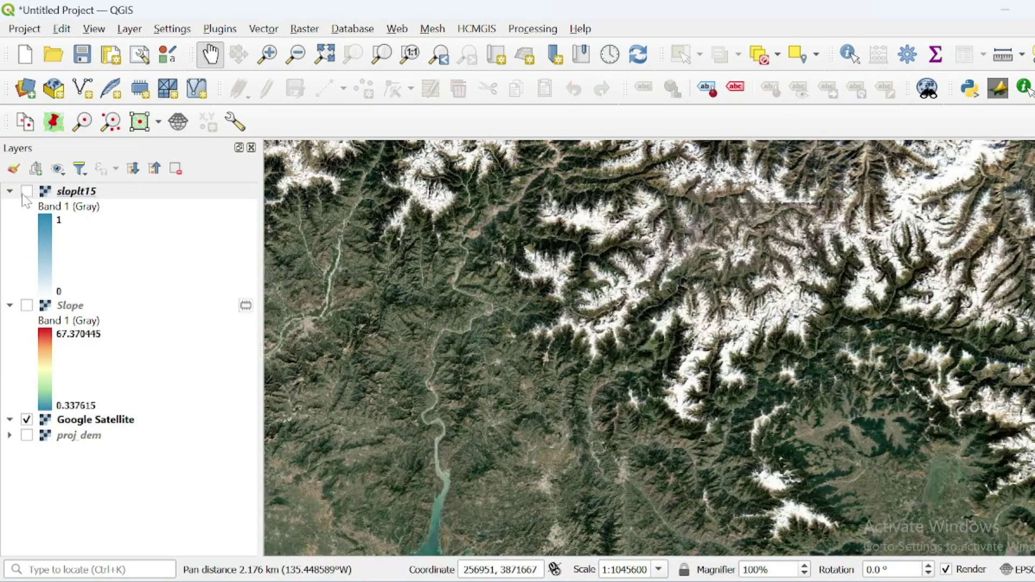
pyautogui.click(26, 191)
pyautogui.scroll(2, 509, 307)
pyautogui.moveTo(508, 306); pyautogui.dragTo(610, 330)
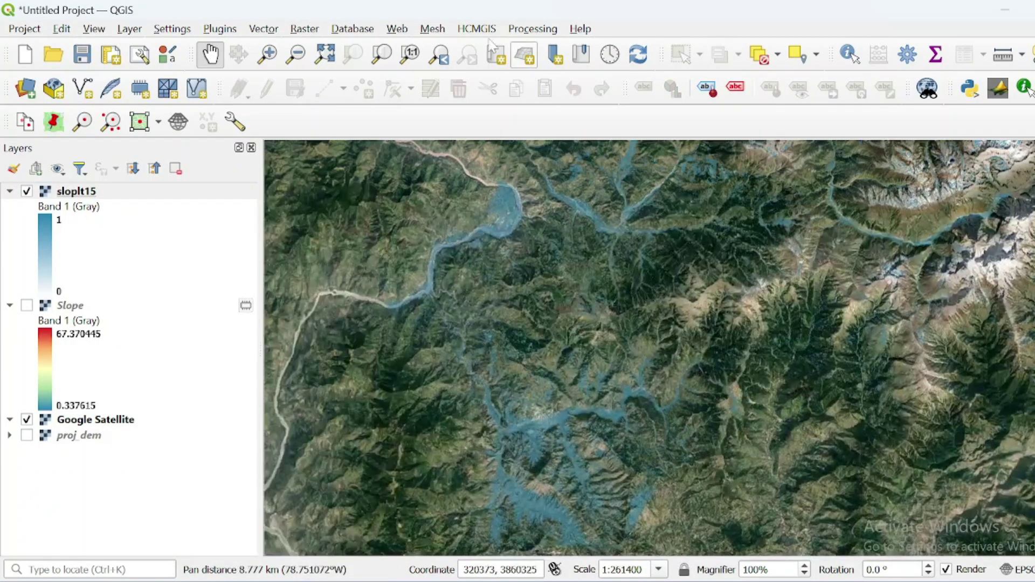
# - Open a new 3D map view showing the sloplt15 layer over the satellite basemap
pyautogui.click(526, 54)
pyautogui.click(745, 178)
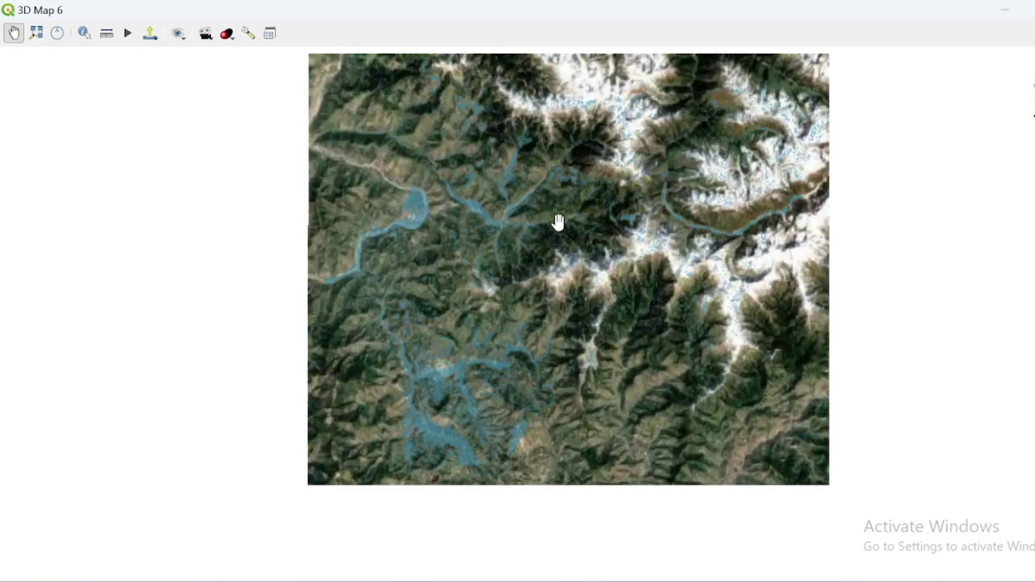
# - Set the 3D view's terrain type to DEM (Raster Layer) with proj_dem as the elevation layer
pyautogui.moveTo(559, 221); pyautogui.dragTo(561, 258)
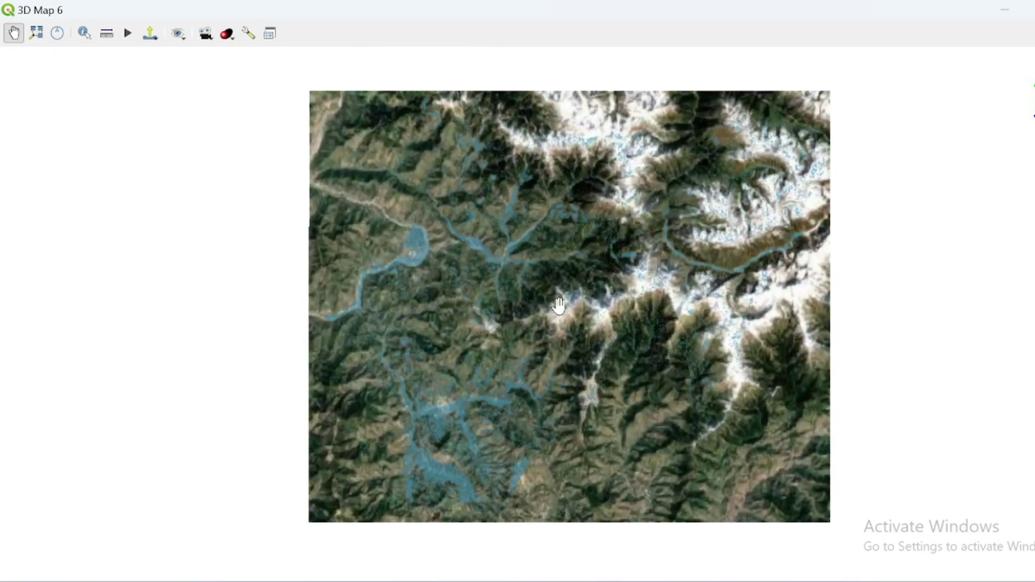
pyautogui.click(247, 33)
pyautogui.click(744, 168)
pyautogui.click(757, 187)
pyautogui.click(763, 223)
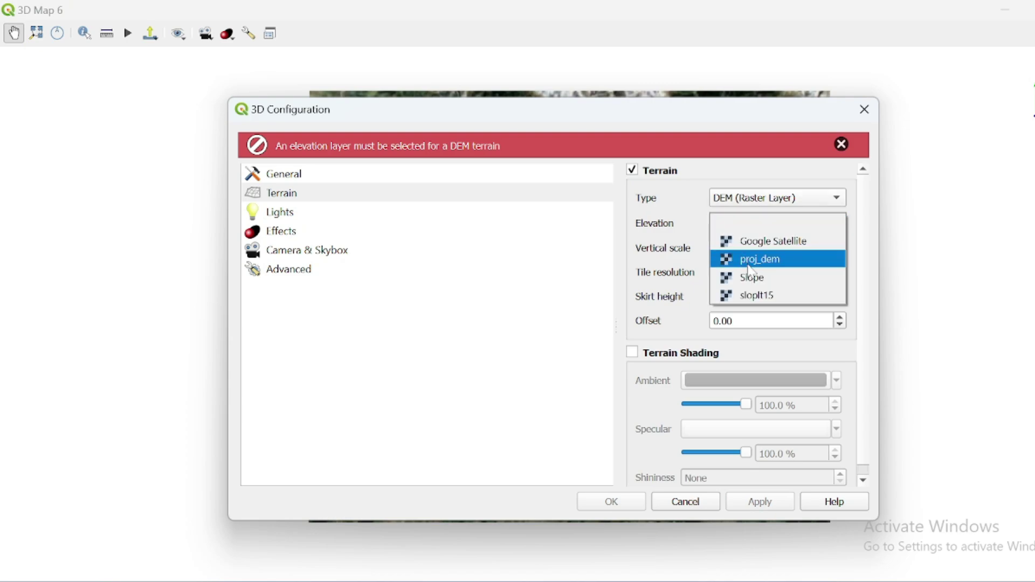
pyautogui.click(769, 262)
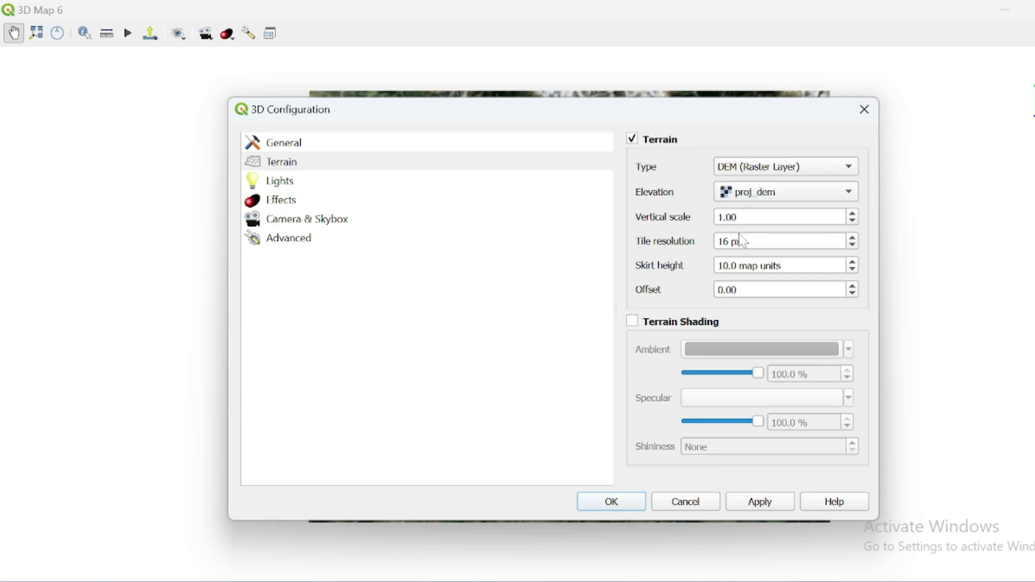
# - Set the terrain's tile resolution to 200 px and skirt height to 300 map units, and accept the 3D configuration
pyautogui.click(724, 241)
pyautogui.doubleClick(722, 241)
pyautogui.write('300')
pyautogui.press('Tab')
pyautogui.write('300')
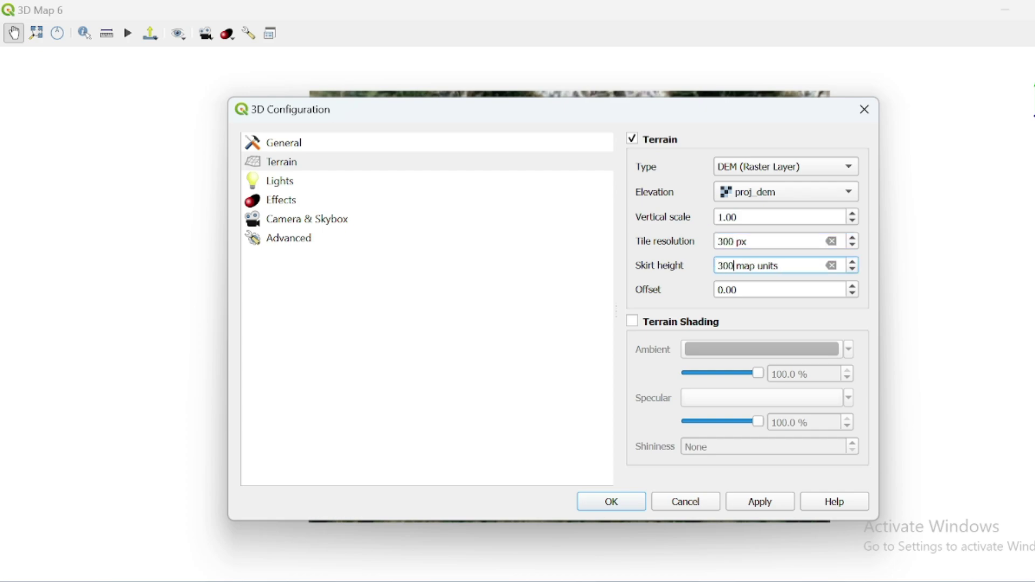
pyautogui.click(722, 241)
pyautogui.press('BackSpace')
pyautogui.write('2')
pyautogui.click(612, 502)
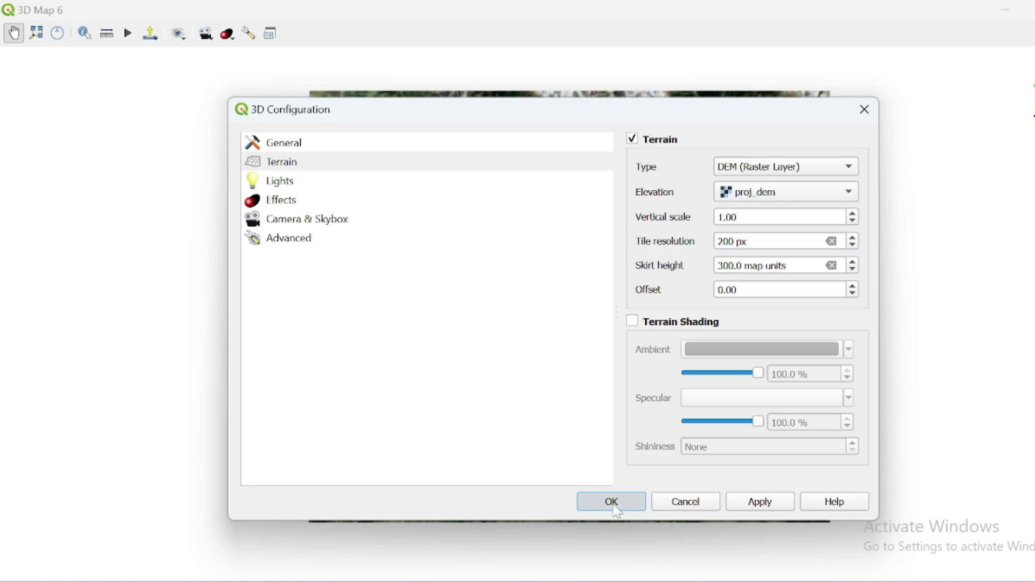
# - Examine the low-slope areas along the main valley and its side valleys on the 3D terrain
pyautogui.scroll(5, 511, 293)
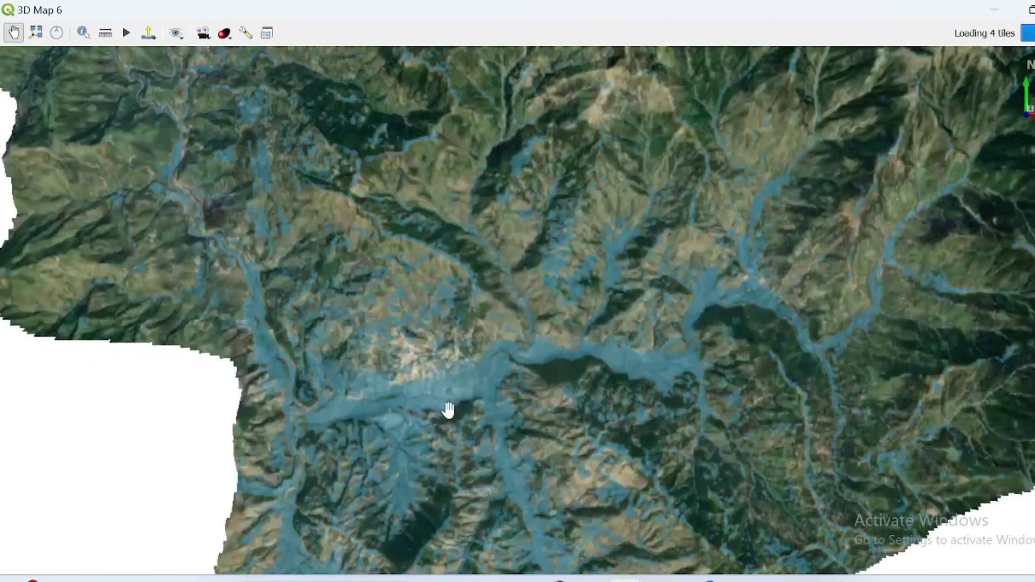
pyautogui.moveTo(467, 410); pyautogui.dragTo(506, 338)
pyautogui.scroll(5, 506, 339)
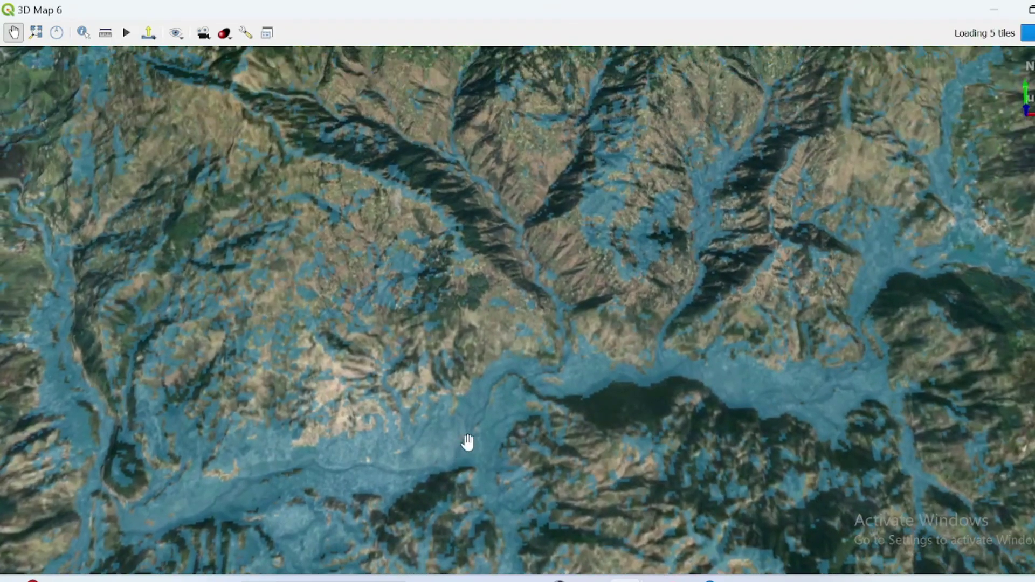
pyautogui.moveTo(467, 442); pyautogui.dragTo(860, 110)
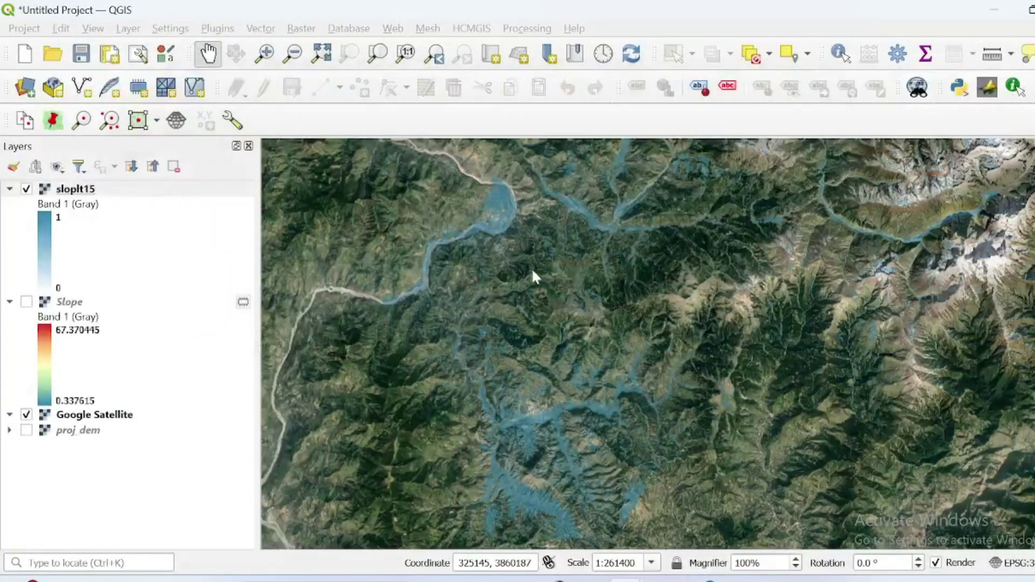
# - Hide the sloplt15 layer in the main map and collapse the Slope layer's legend
pyautogui.scroll(-1, 533, 277)
pyautogui.moveTo(538, 334); pyautogui.dragTo(539, 351)
pyautogui.click(26, 188)
pyautogui.click(10, 301)
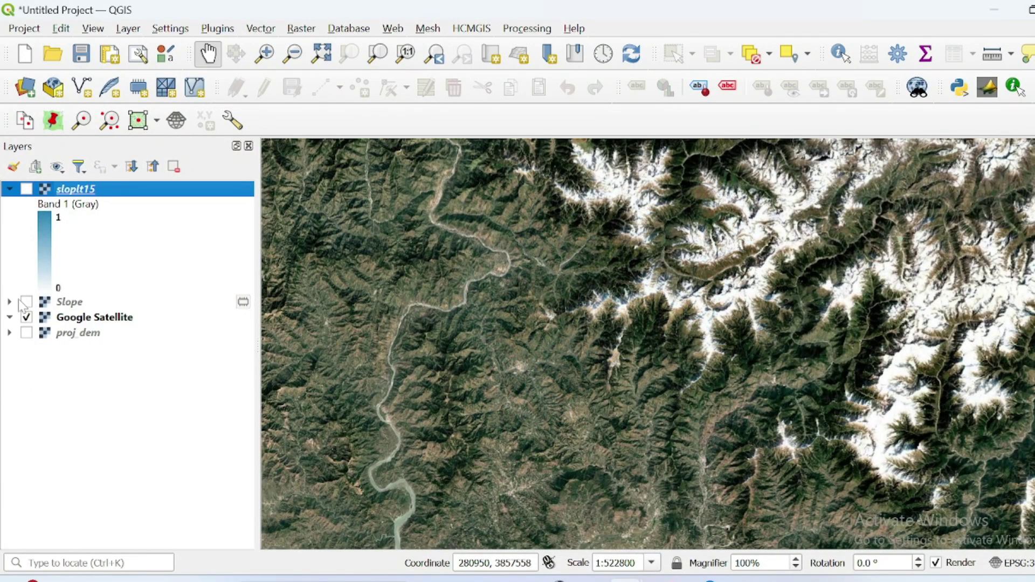
# - Compute an Aspect raster from band 1 of proj_dem as a temporary layer, keeping the default options
pyautogui.click(302, 29)
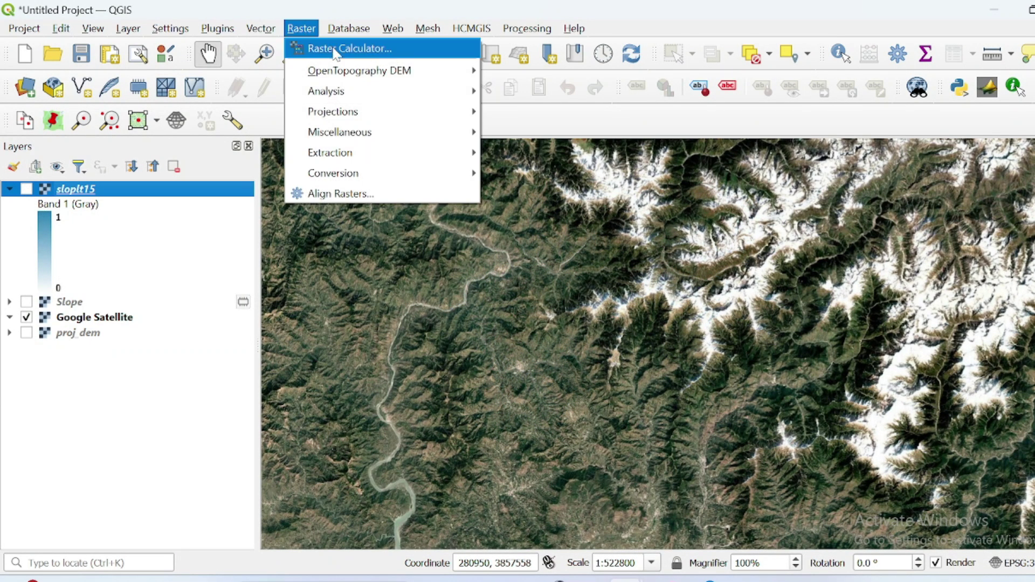
pyautogui.moveTo(390, 100)
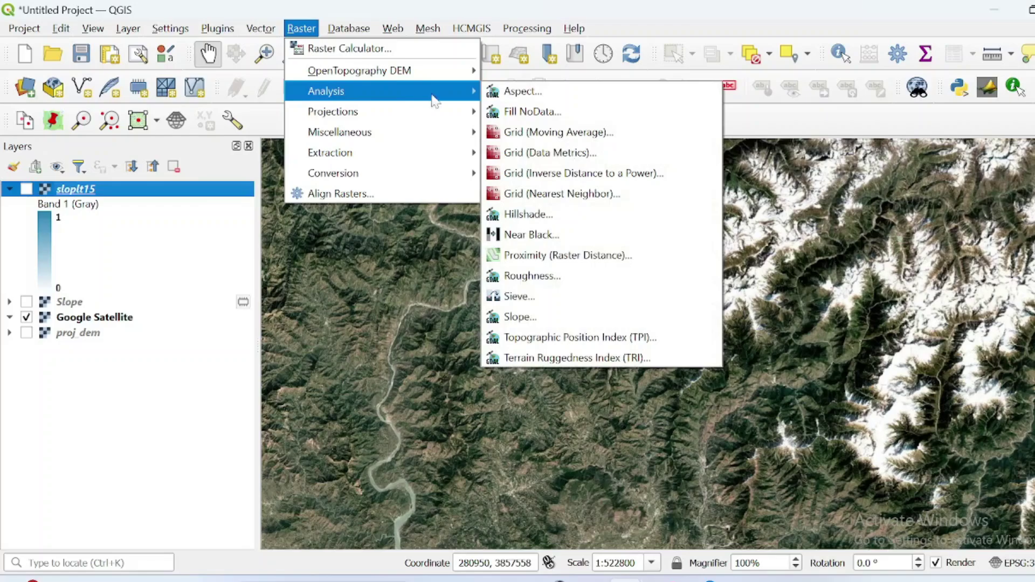
pyautogui.click(554, 93)
pyautogui.click(453, 147)
pyautogui.click(427, 109)
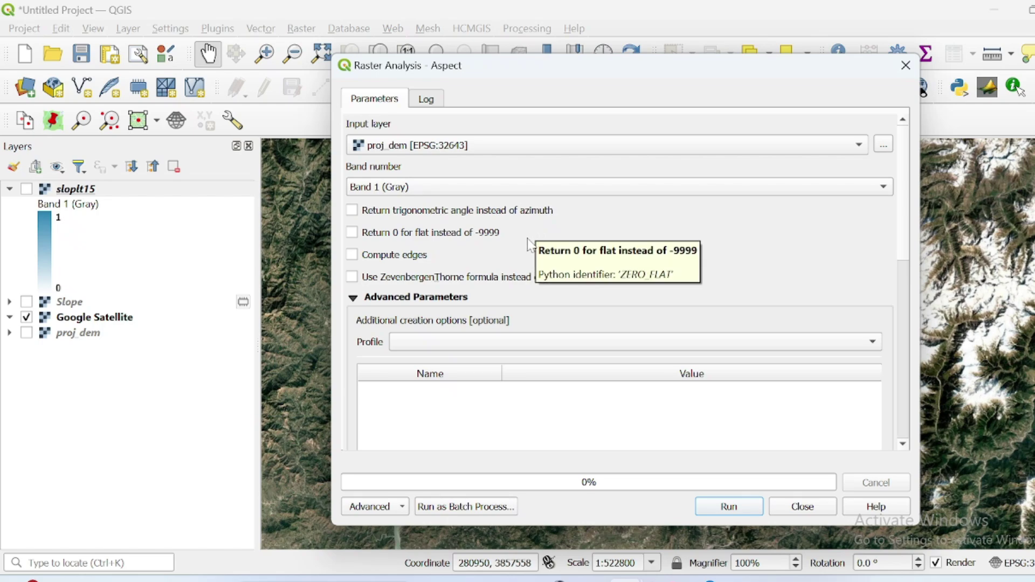
pyautogui.moveTo(650, 70); pyautogui.dragTo(651, 45)
pyautogui.click(725, 480)
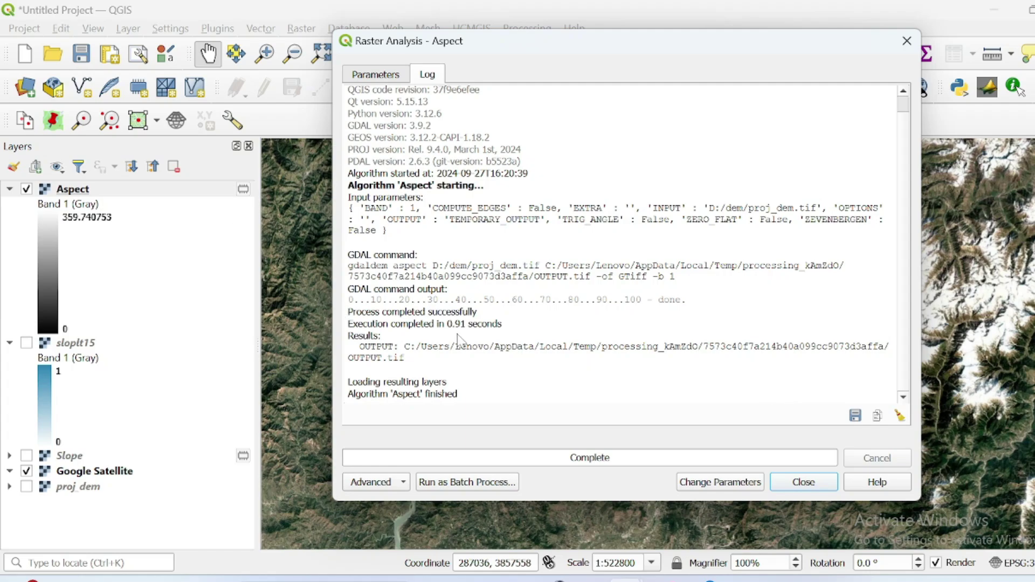
pyautogui.click(803, 482)
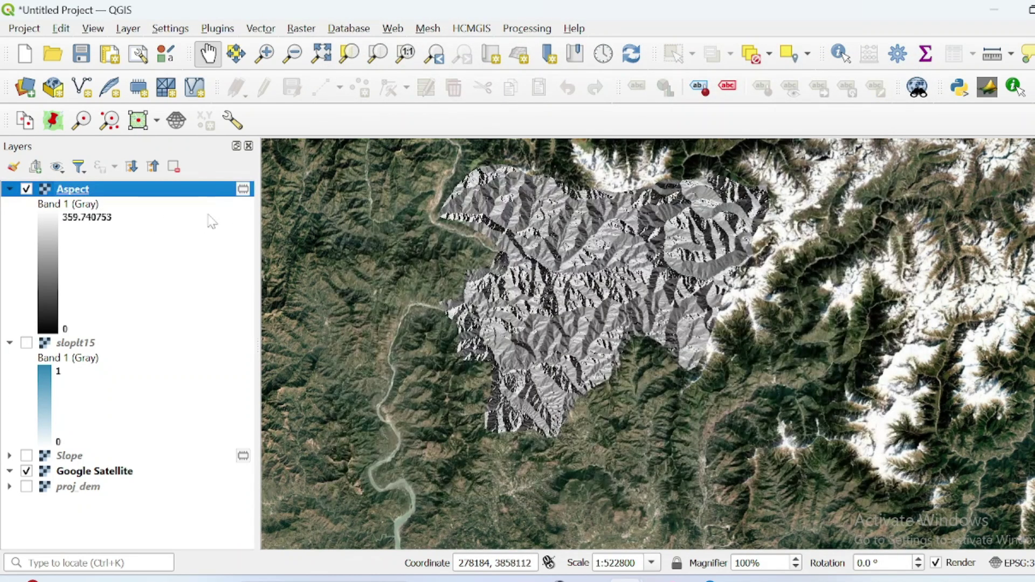
# - Inspect the grayscale Aspect raster, switch to the browser to read the ArcGIS aspect direction ranges, and return to QGIS
pyautogui.moveTo(512, 269); pyautogui.dragTo(489, 281)
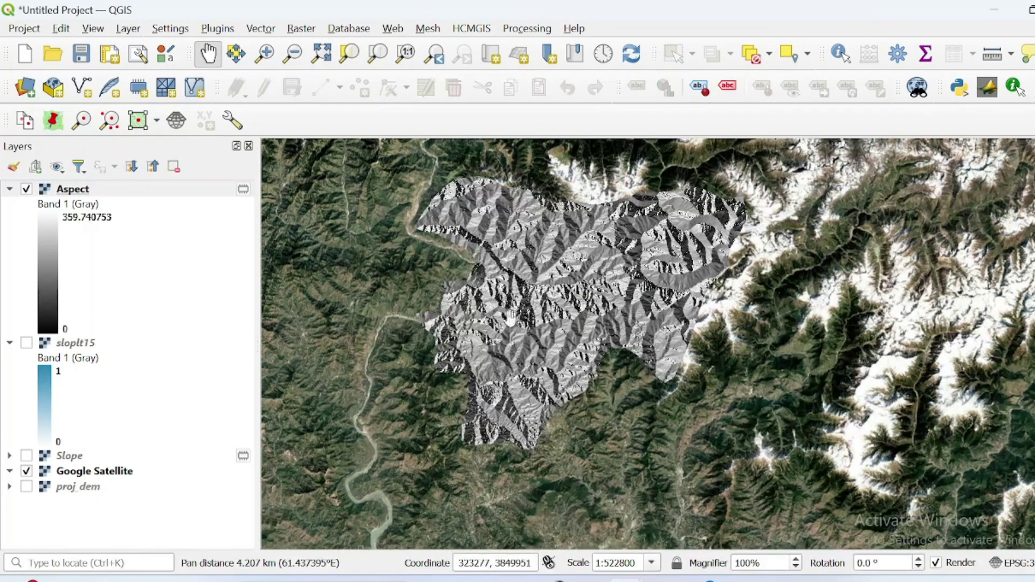
pyautogui.moveTo(503, 243); pyautogui.dragTo(492, 266)
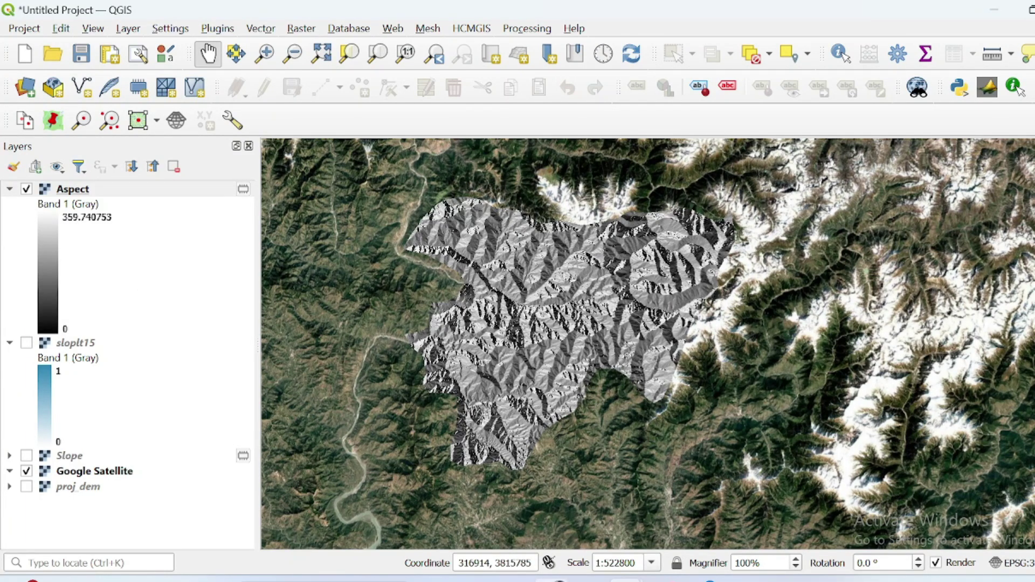
pyautogui.click(551, 581)
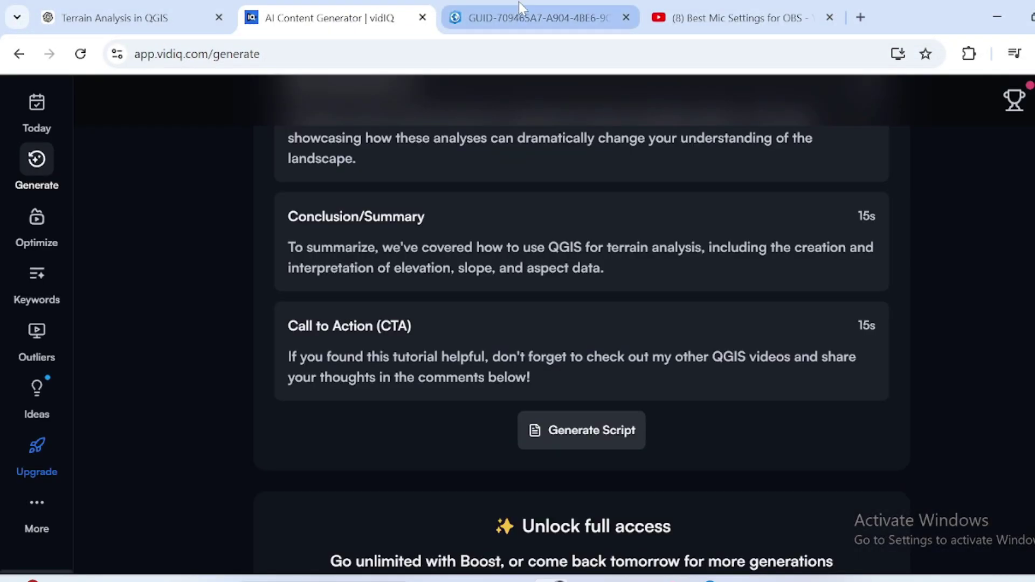
pyautogui.click(474, 17)
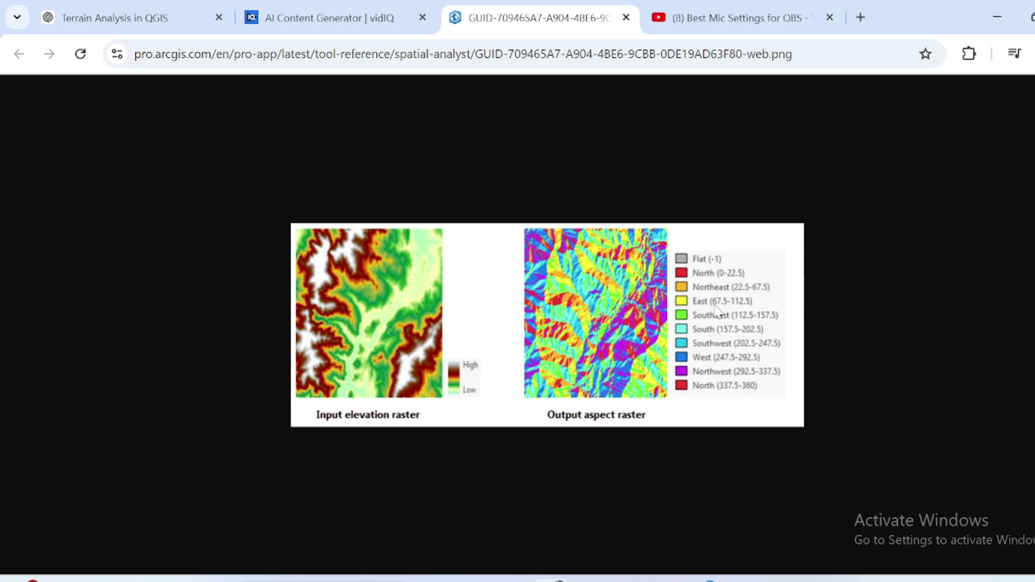
pyautogui.click(995, 17)
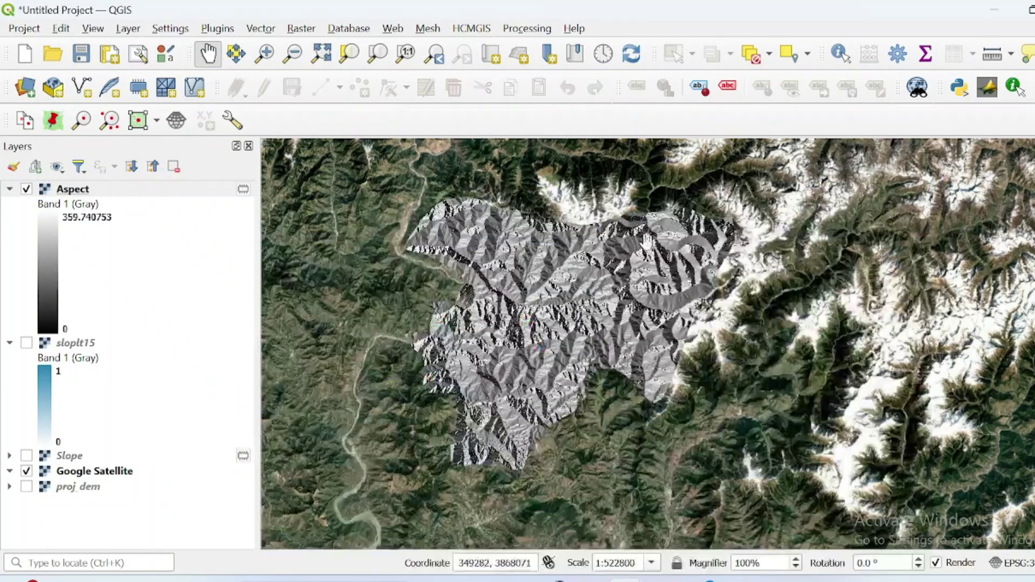
# - Style the Aspect layer as singleband pseudocolor with the continuous red-to-blue color ramp
pyautogui.rightClick(73, 189)
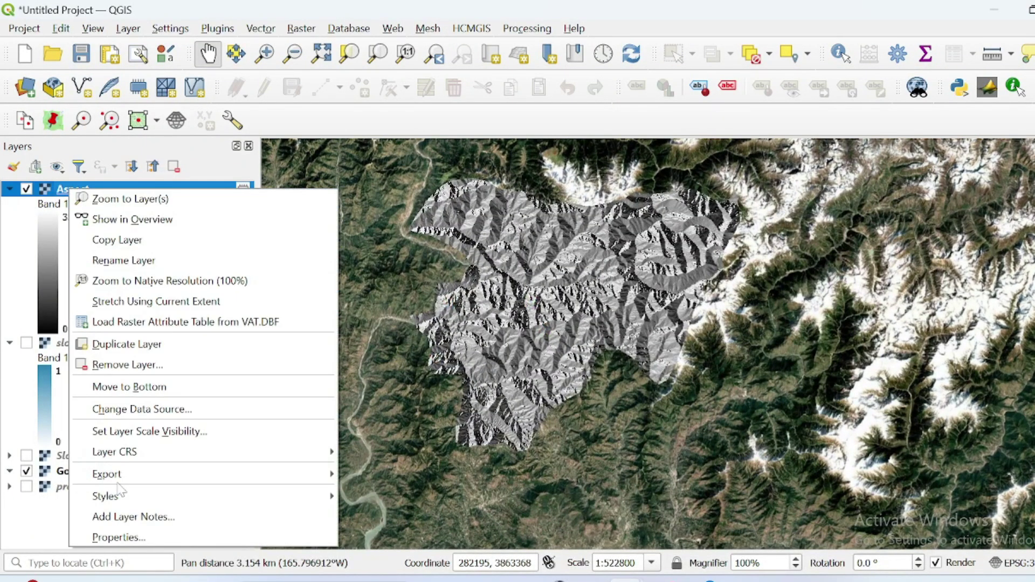
pyautogui.click(119, 533)
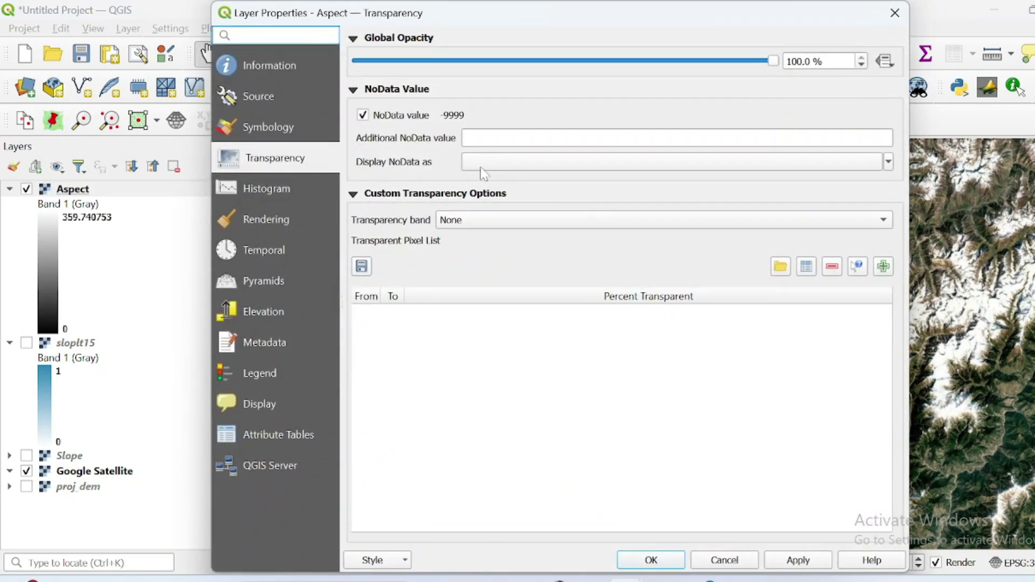
pyautogui.click(294, 136)
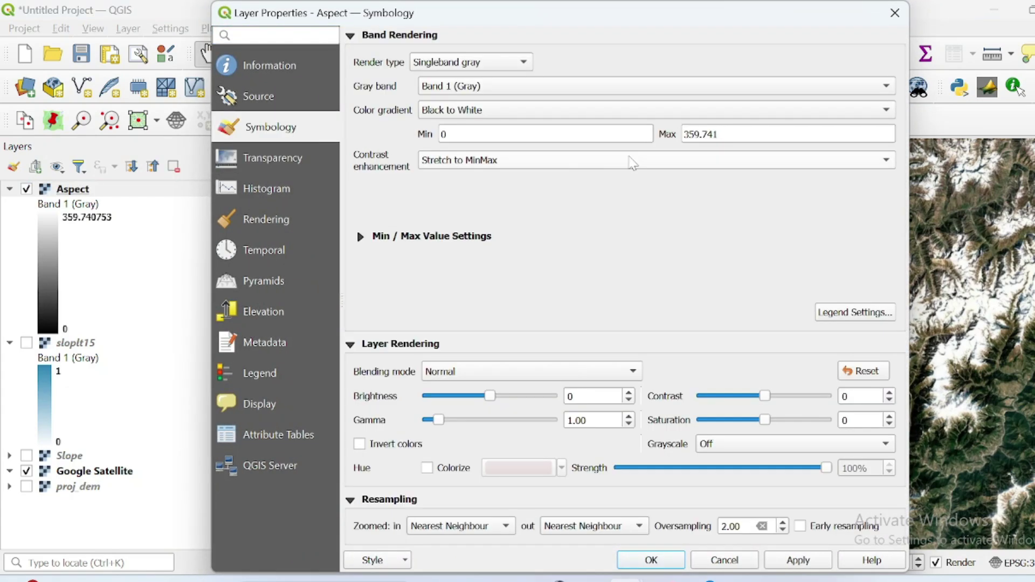
pyautogui.click(476, 67)
pyautogui.click(474, 79)
pyautogui.scroll(-3, 700, 334)
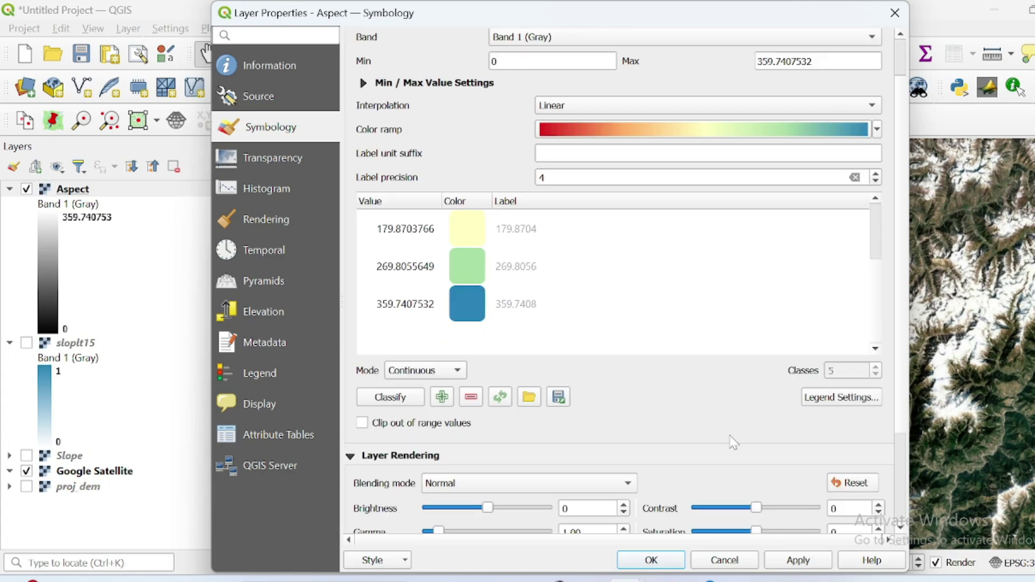
pyautogui.click(651, 560)
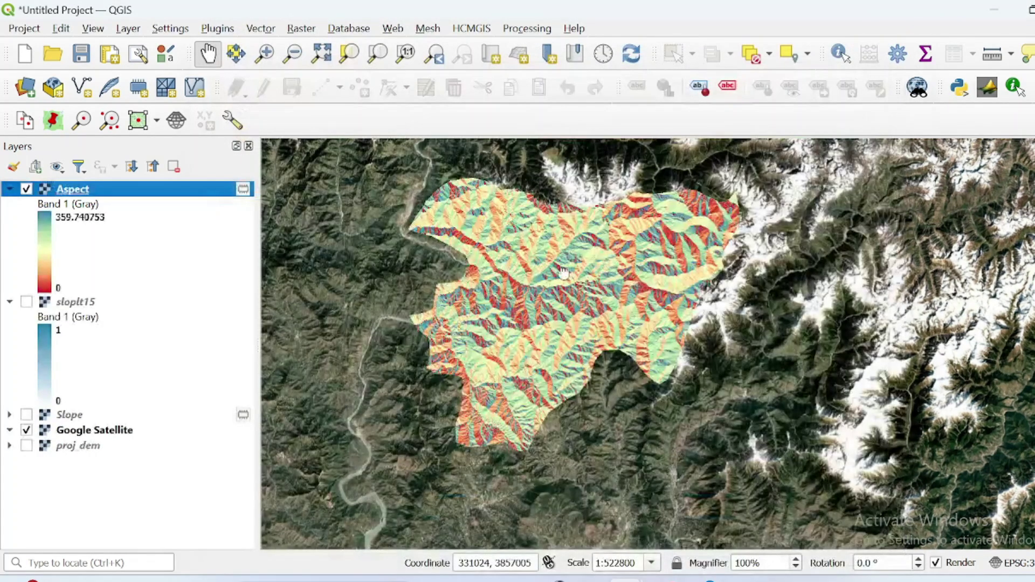
# - Hide the Google Satellite layer and examine the colored Aspect raster on its own
pyautogui.moveTo(568, 269); pyautogui.dragTo(600, 276)
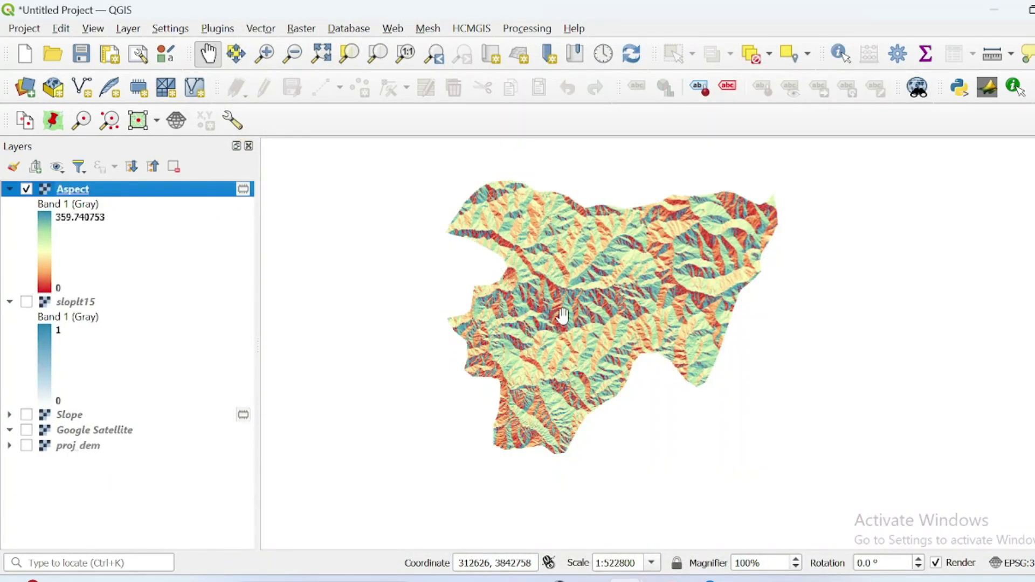
pyautogui.moveTo(562, 315); pyautogui.dragTo(559, 327)
pyautogui.scroll(3, 557, 345)
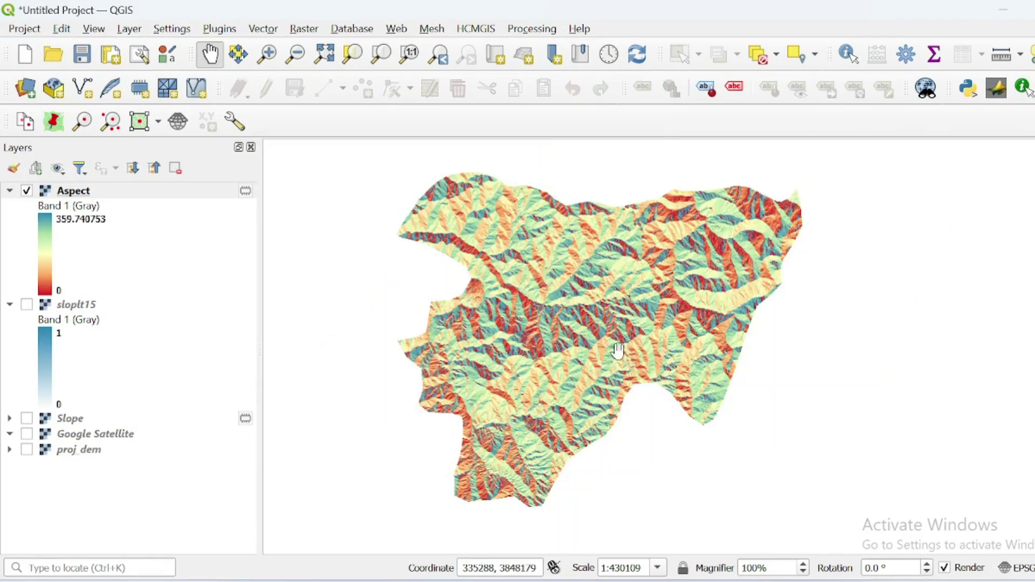
pyautogui.moveTo(618, 351); pyautogui.dragTo(624, 355)
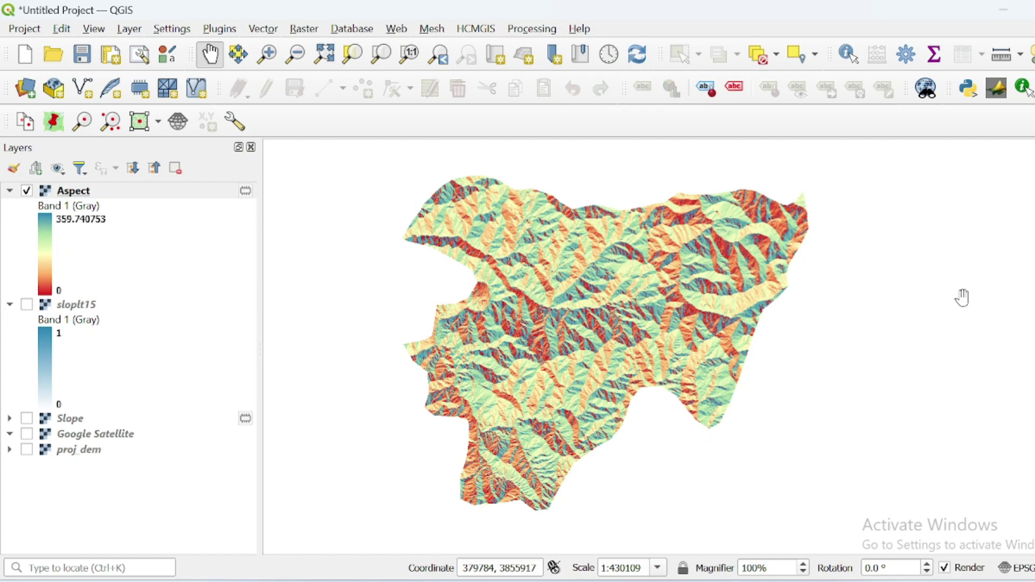
# - Start a Raster Calculator expression with the lower limit of east-facing aspect, ( "Aspect@1" >= 67.5 )
pyautogui.click(304, 29)
pyautogui.click(345, 47)
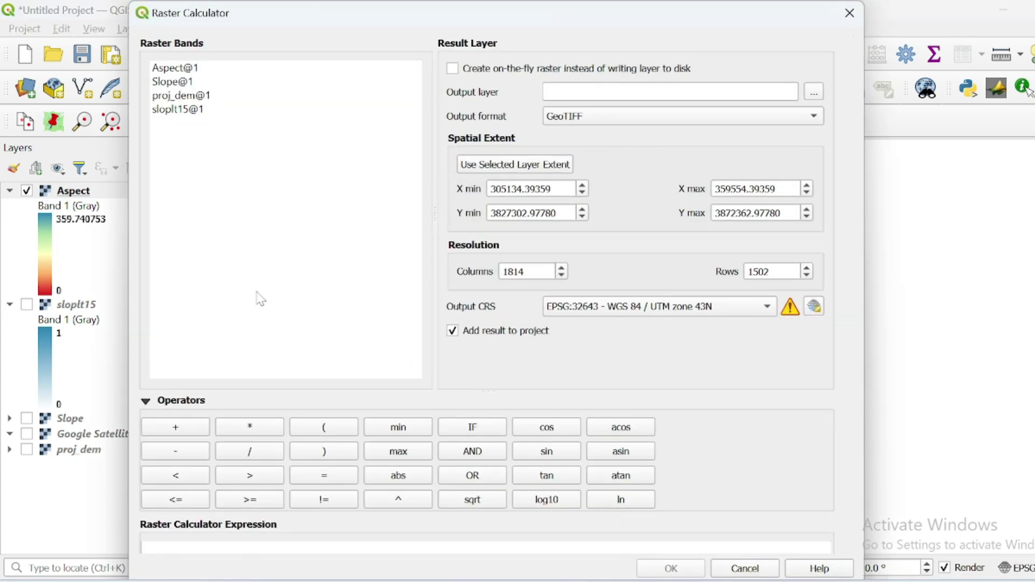
pyautogui.click(321, 430)
pyautogui.doubleClick(175, 68)
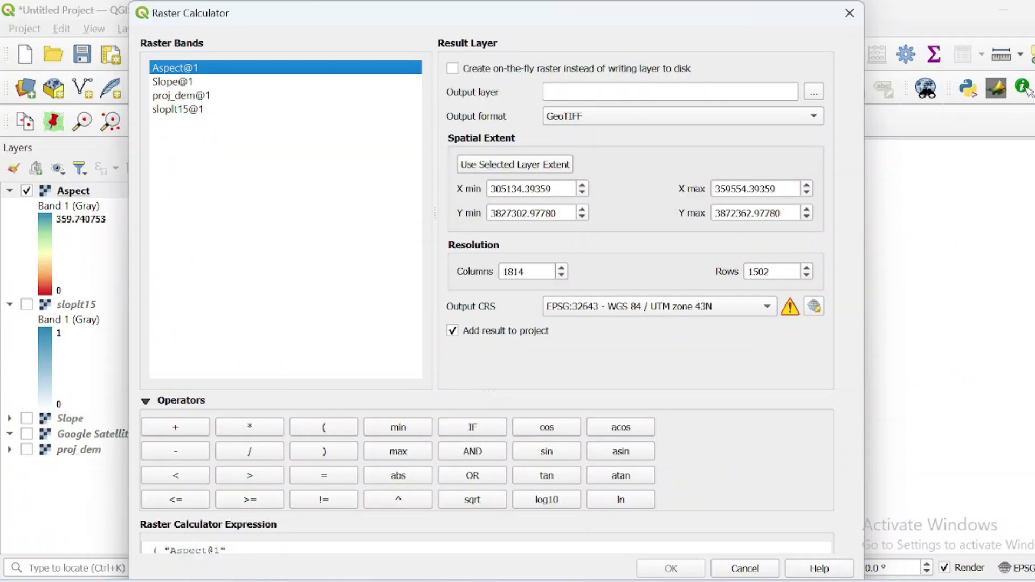
pyautogui.doubleClick(253, 503)
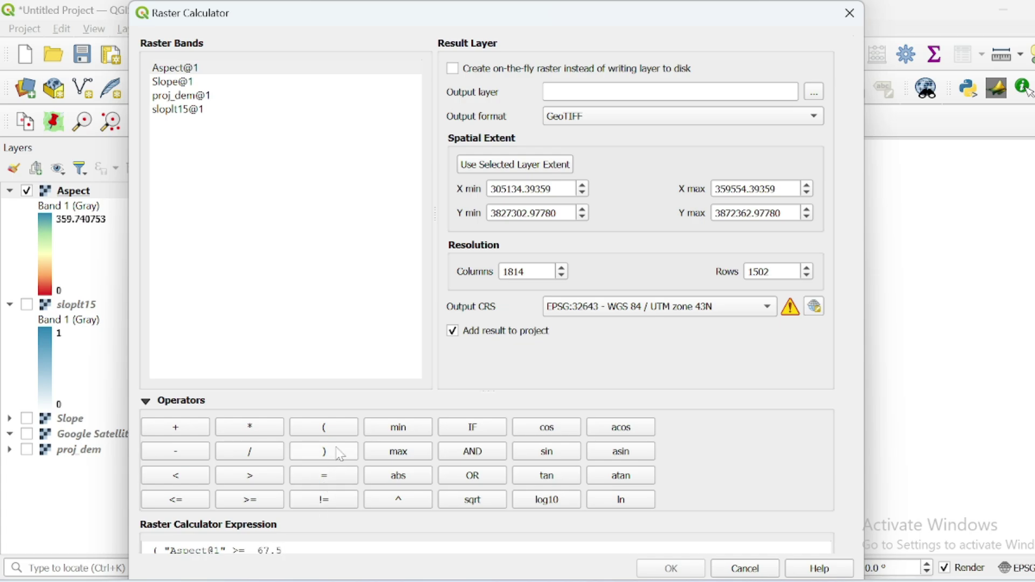
# - Extend the raster expression with the upper limit AND ( "Aspect@1" <= 112.5 )
pyautogui.click(473, 452)
pyautogui.click(324, 429)
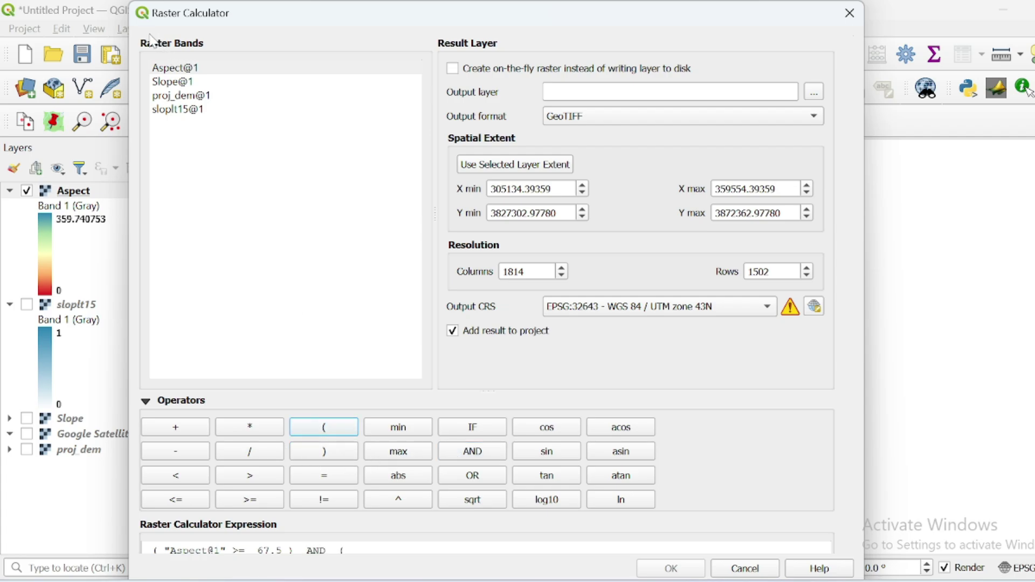
pyautogui.click(170, 69)
pyautogui.doubleClick(170, 69)
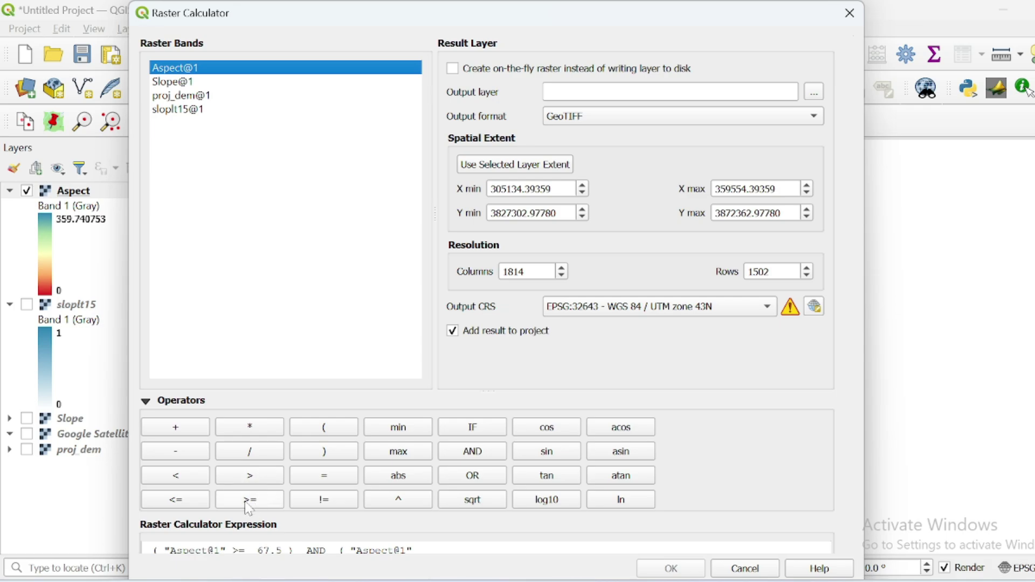
pyautogui.click(201, 504)
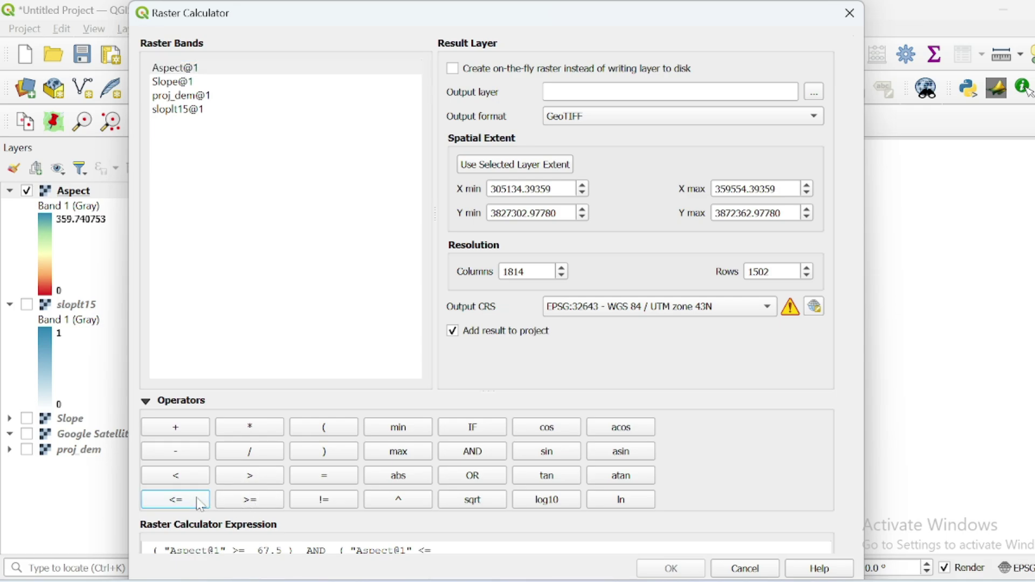
pyautogui.click(438, 550)
pyautogui.click(347, 456)
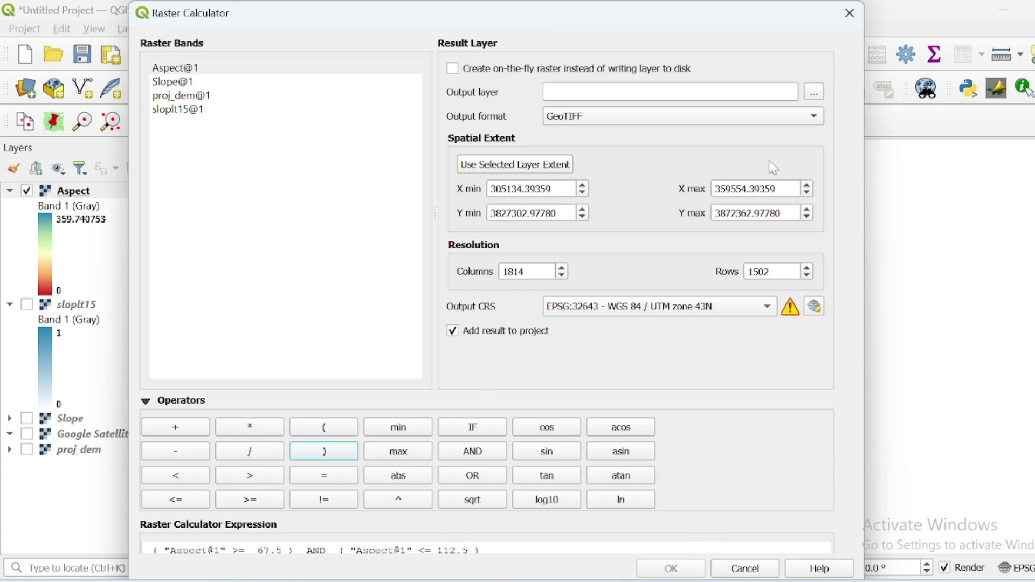
# - Save the raster calculation output as eastside in the dem folder and run it
pyautogui.click(814, 93)
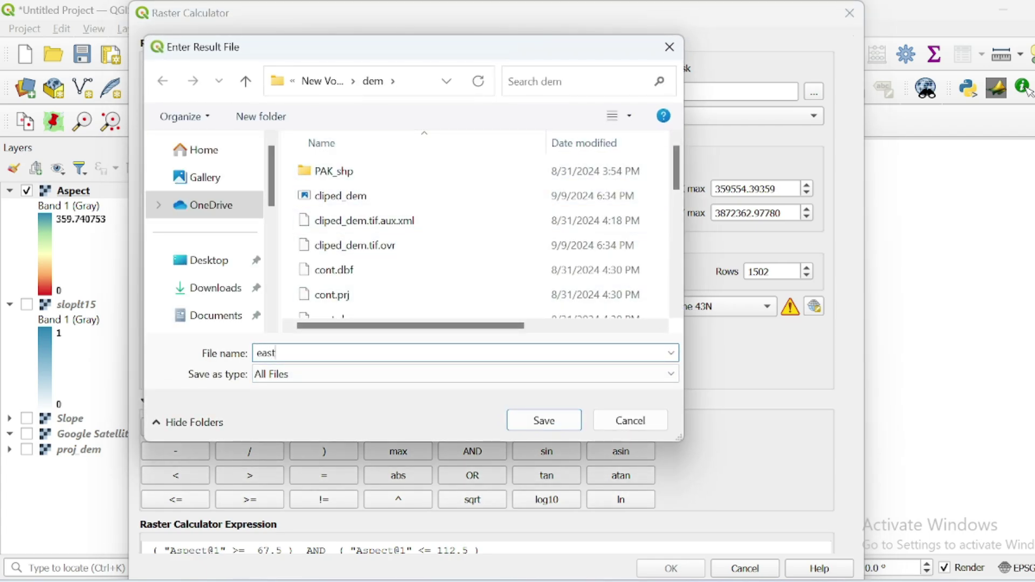
pyautogui.click(542, 420)
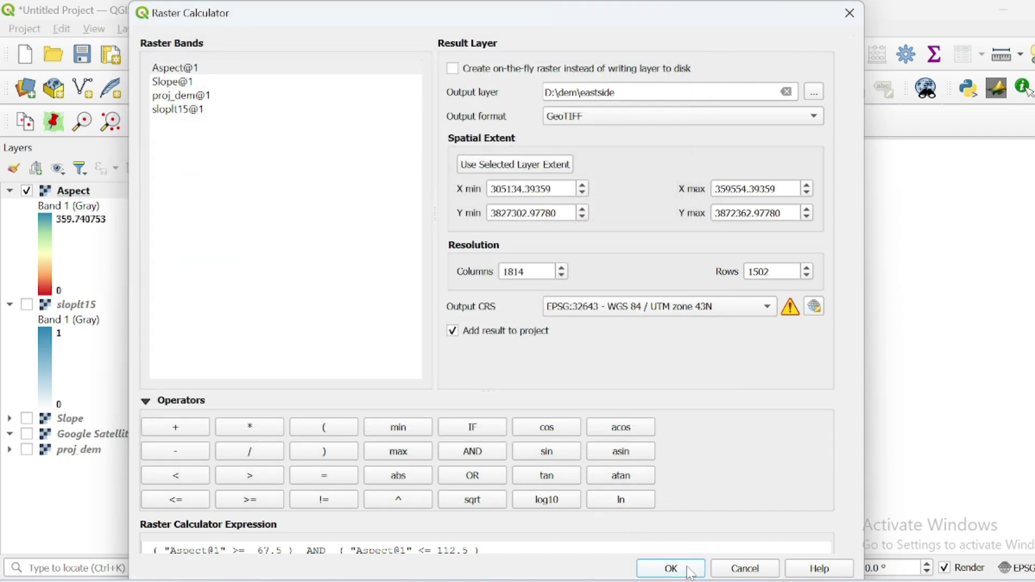
pyautogui.click(671, 568)
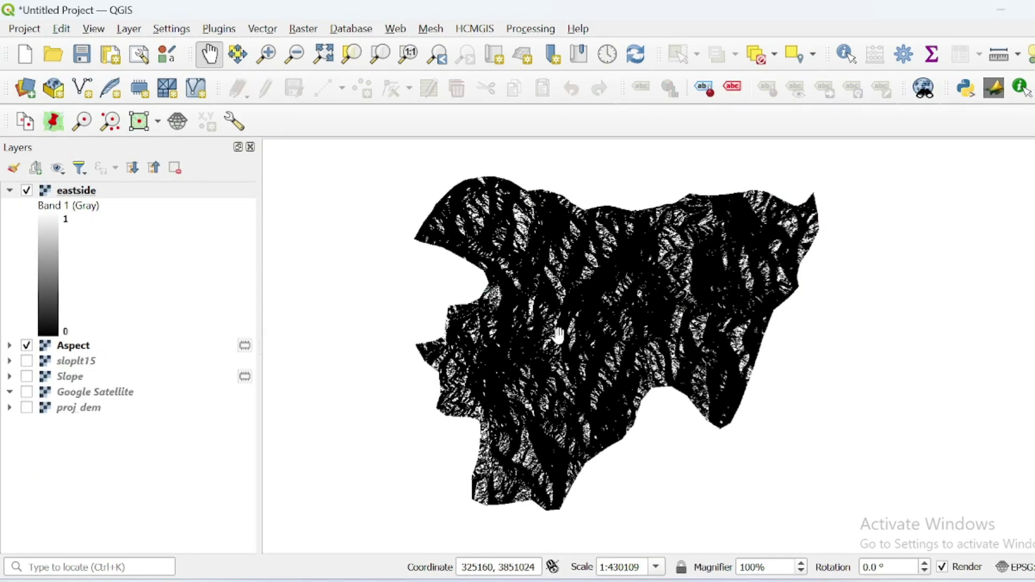
pyautogui.moveTo(557, 335); pyautogui.dragTo(568, 333)
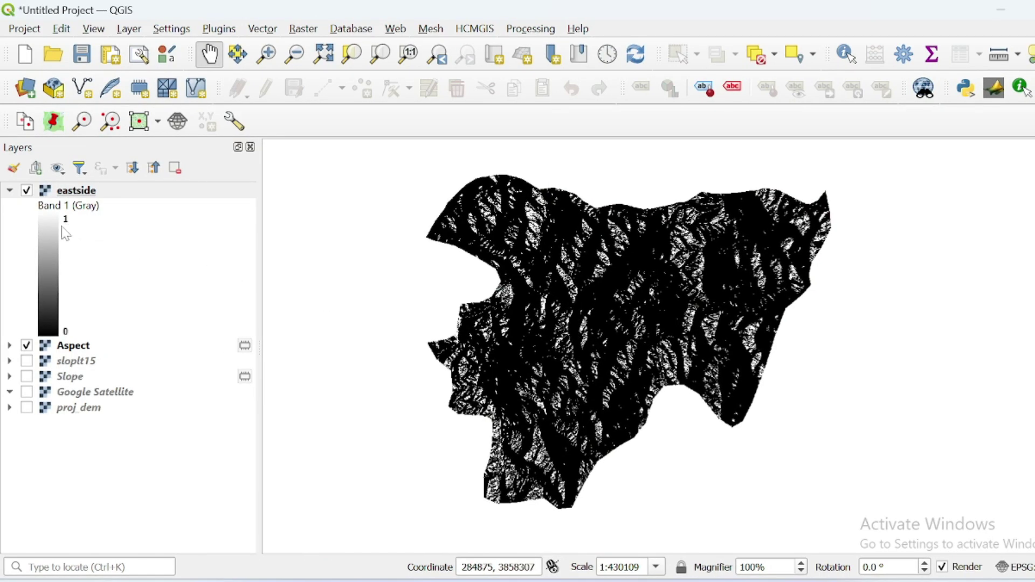
# - Style the eastside layer as singleband pseudocolor in Equal Interval mode with 2 classes
pyautogui.rightClick(71, 192)
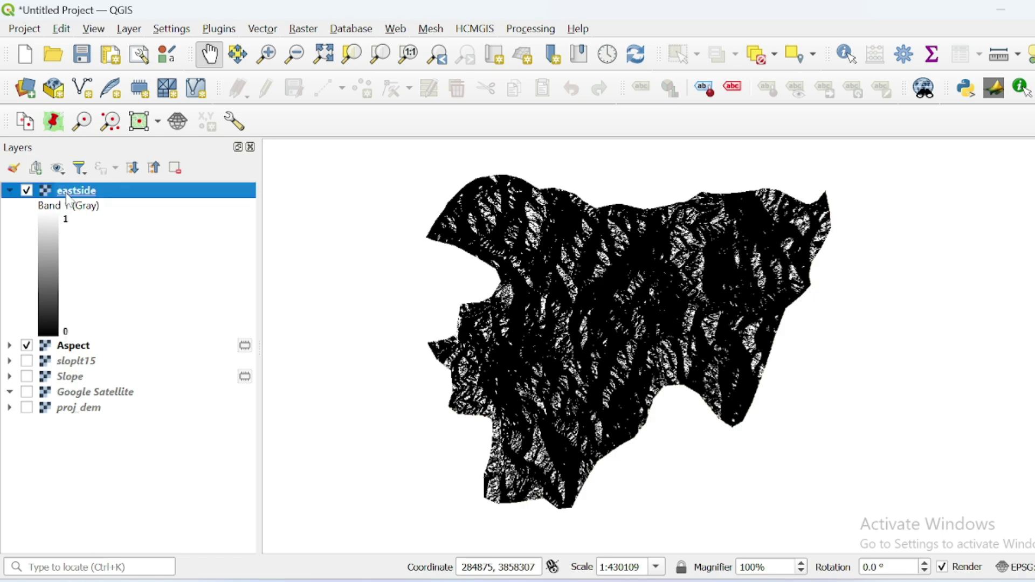
pyautogui.click(115, 542)
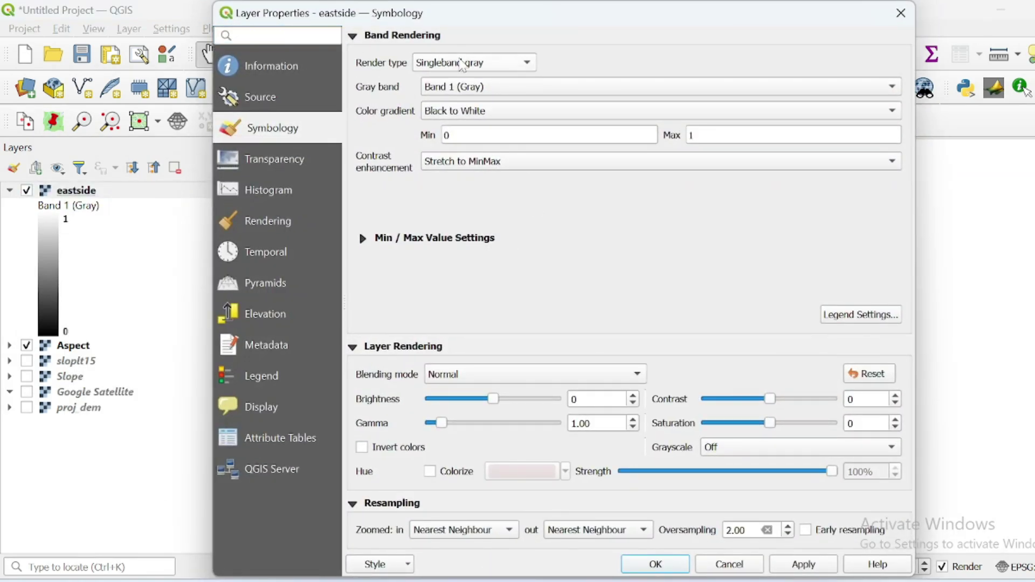
pyautogui.click(462, 63)
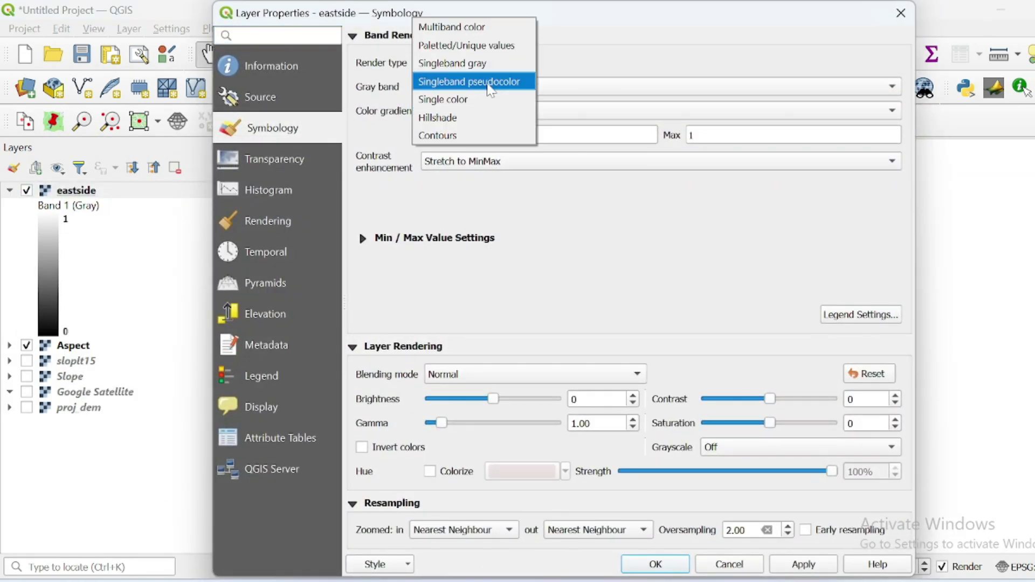
pyautogui.click(488, 85)
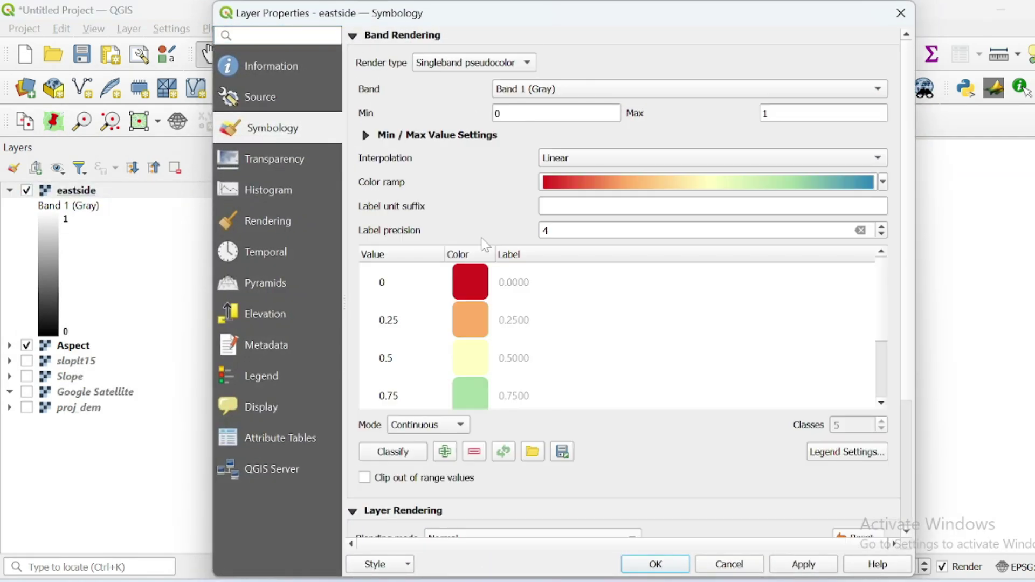
pyautogui.click(409, 431)
pyautogui.click(423, 441)
pyautogui.click(882, 429)
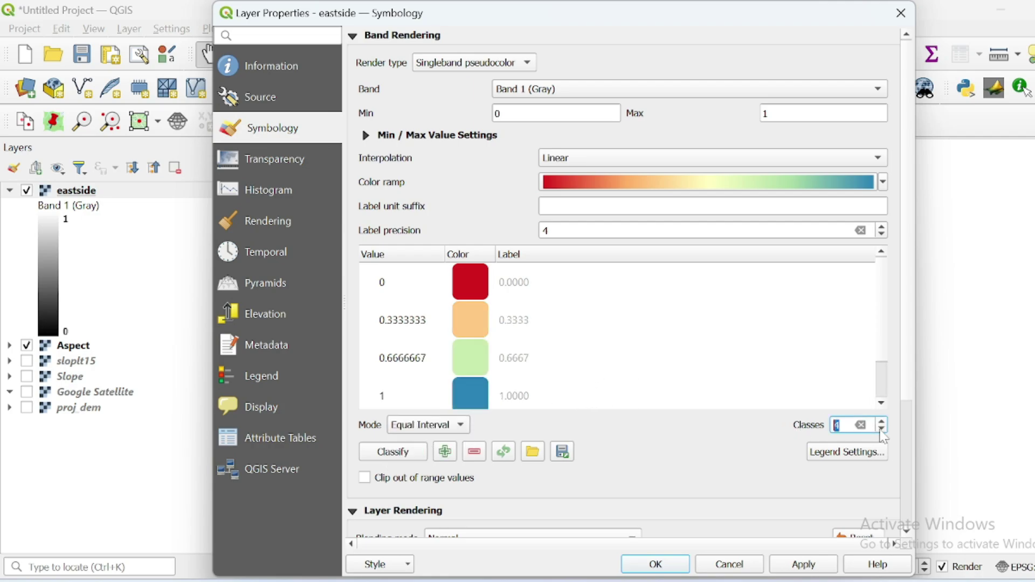
pyautogui.click(882, 430)
pyautogui.click(882, 430)
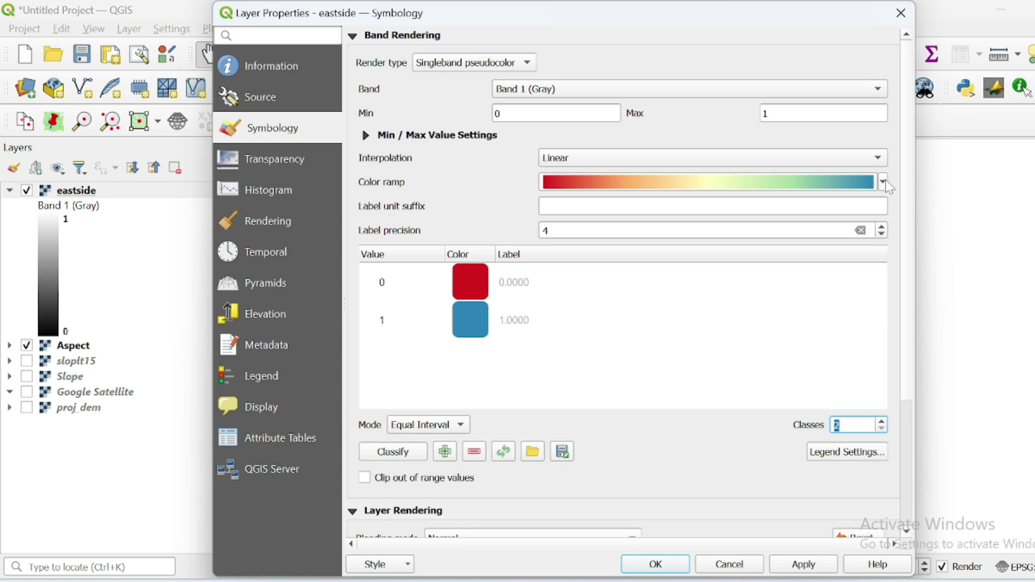
# - Invert the eastside color ramp, make its first color fully transparent, and apply the styling
pyautogui.click(883, 183)
pyautogui.click(646, 203)
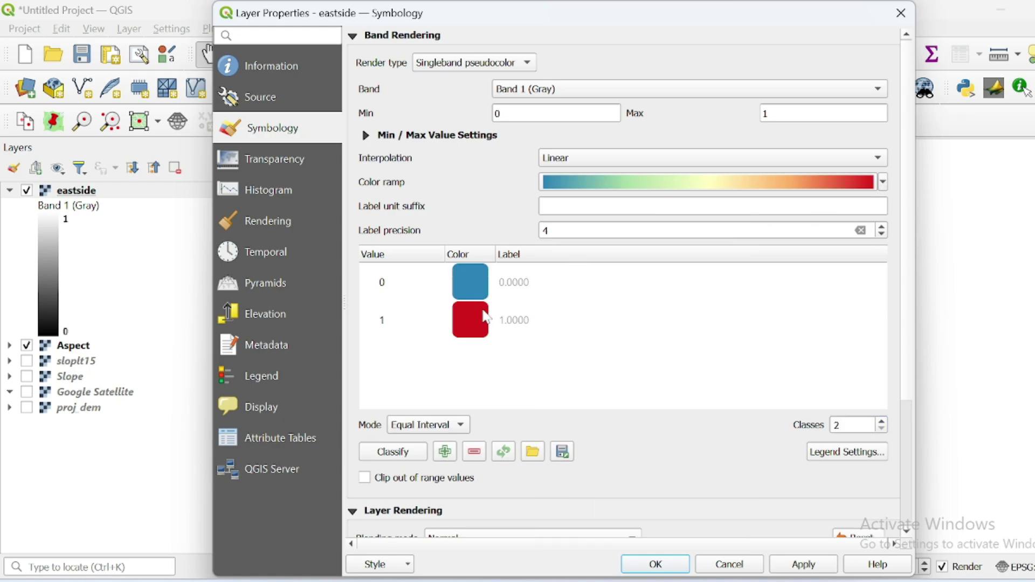
pyautogui.click(867, 183)
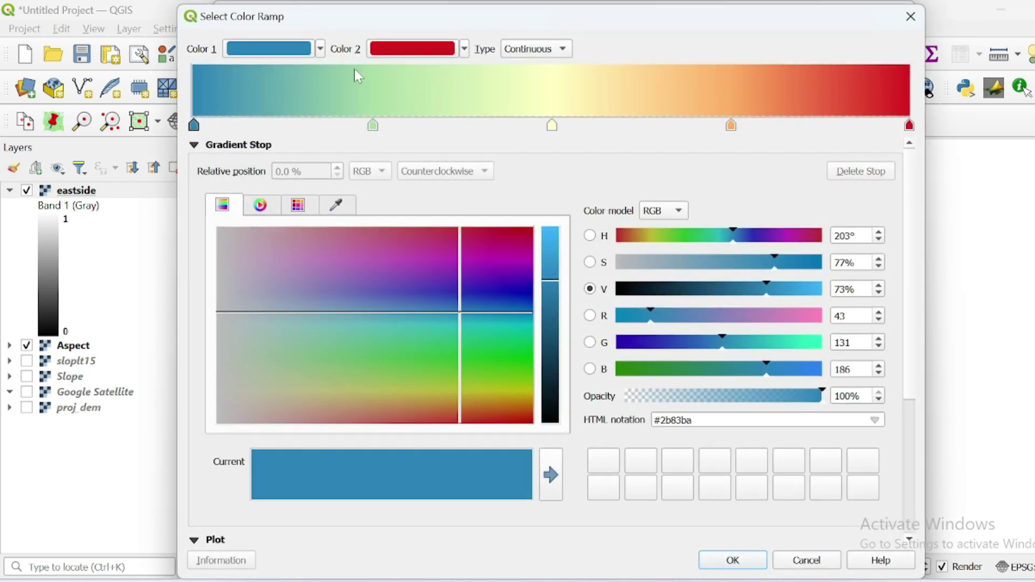
pyautogui.click(321, 49)
pyautogui.click(253, 69)
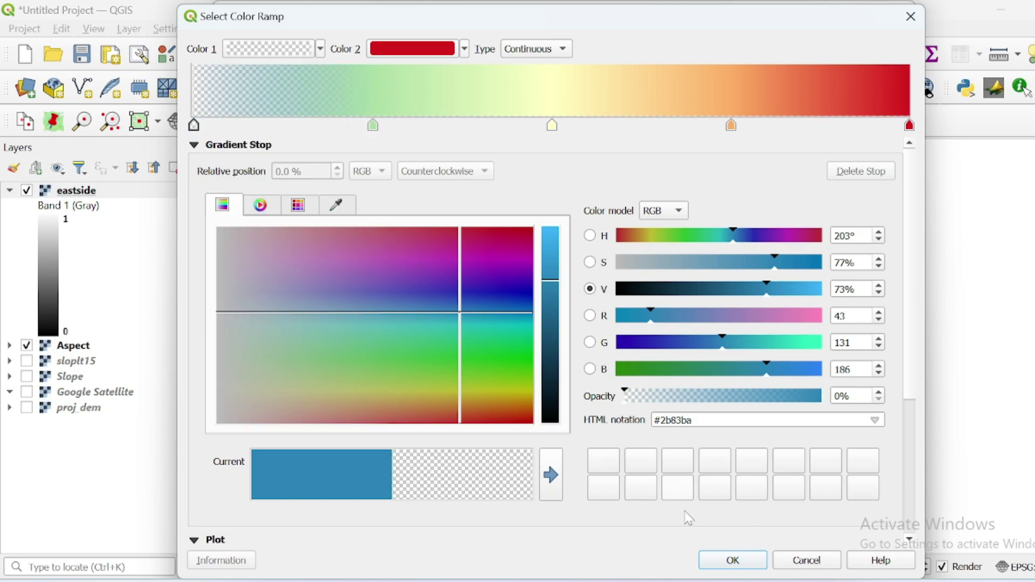
pyautogui.click(731, 560)
pyautogui.click(654, 562)
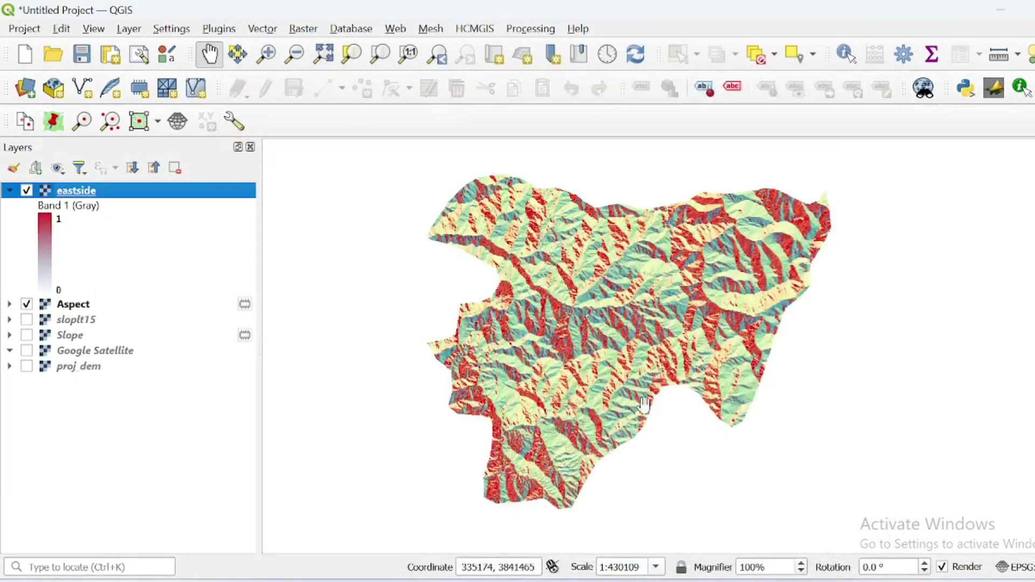
# - Hide the Aspect layer and show Google Satellite beneath the eastside raster
pyautogui.click(26, 304)
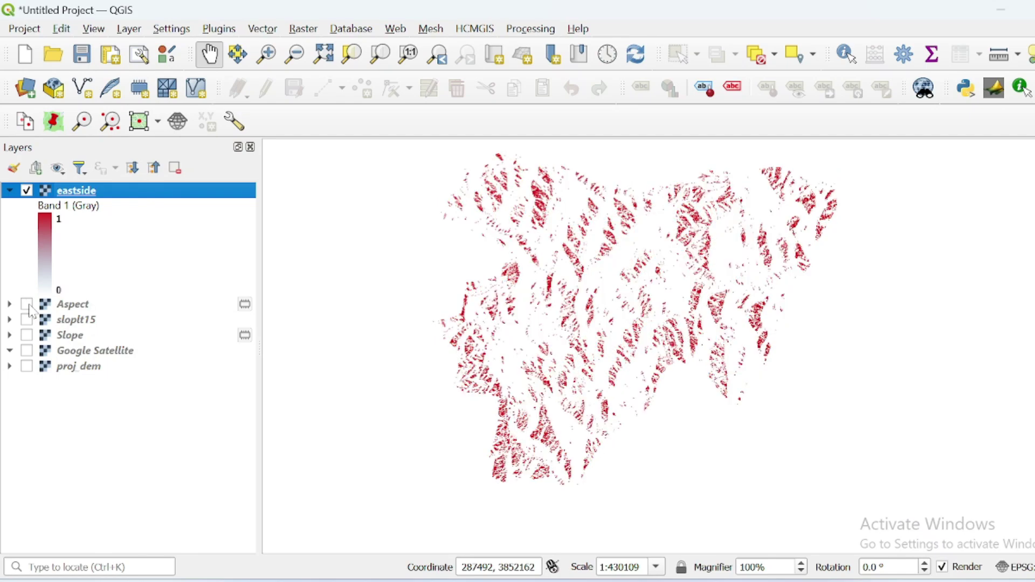
pyautogui.moveTo(468, 296); pyautogui.dragTo(426, 301)
pyautogui.moveTo(472, 335); pyautogui.dragTo(478, 318)
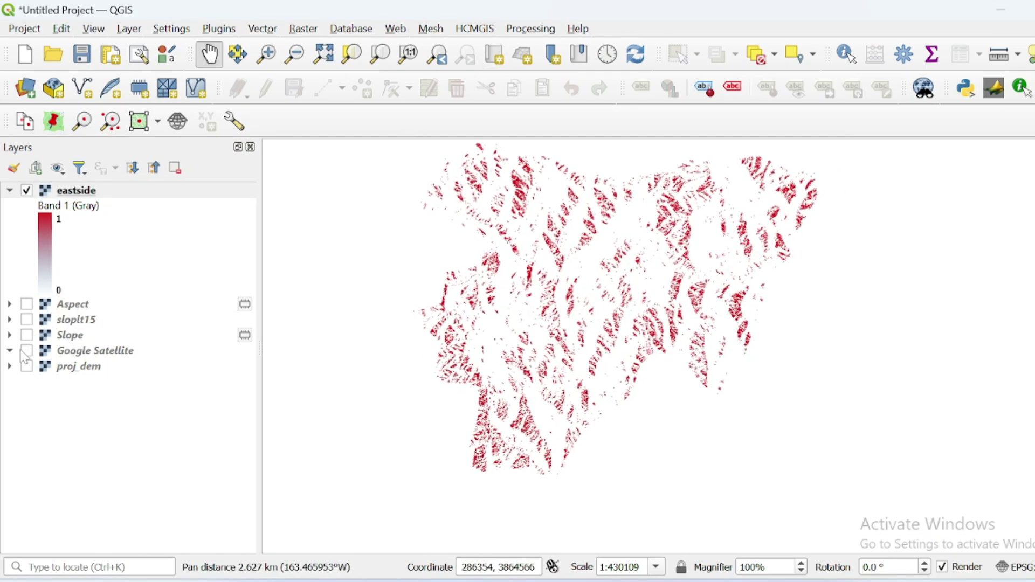
pyautogui.click(26, 351)
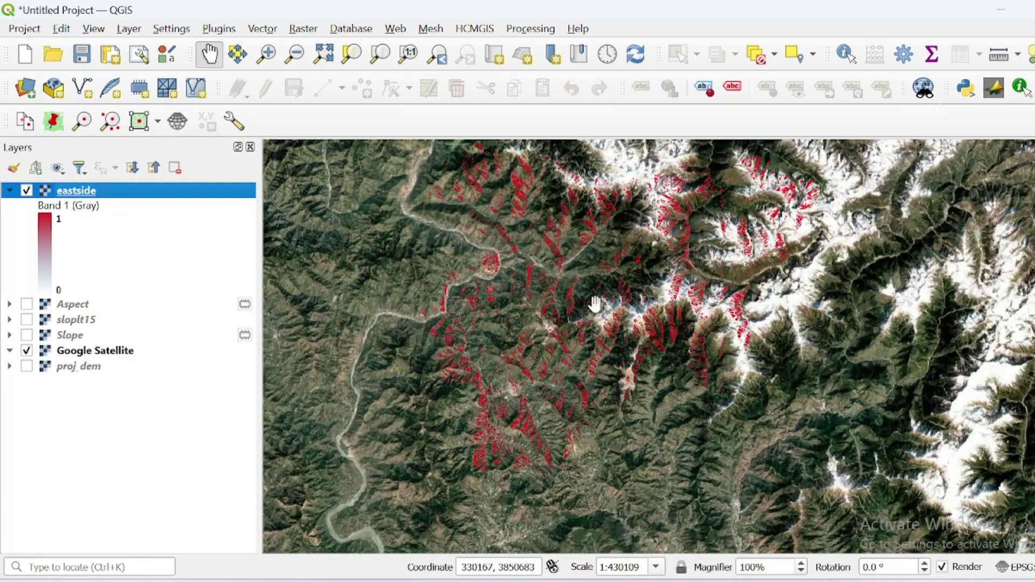
pyautogui.moveTo(595, 304); pyautogui.dragTo(588, 314)
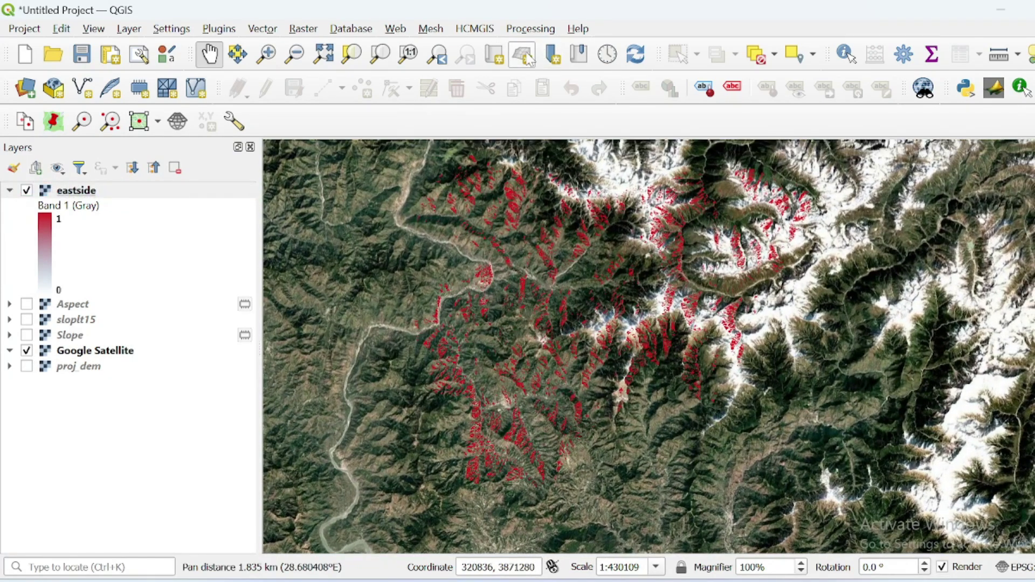
# - Open a new maximized 3D map view and set its terrain to DEM (Raster Layer) with proj_dem as elevation
pyautogui.click(528, 57)
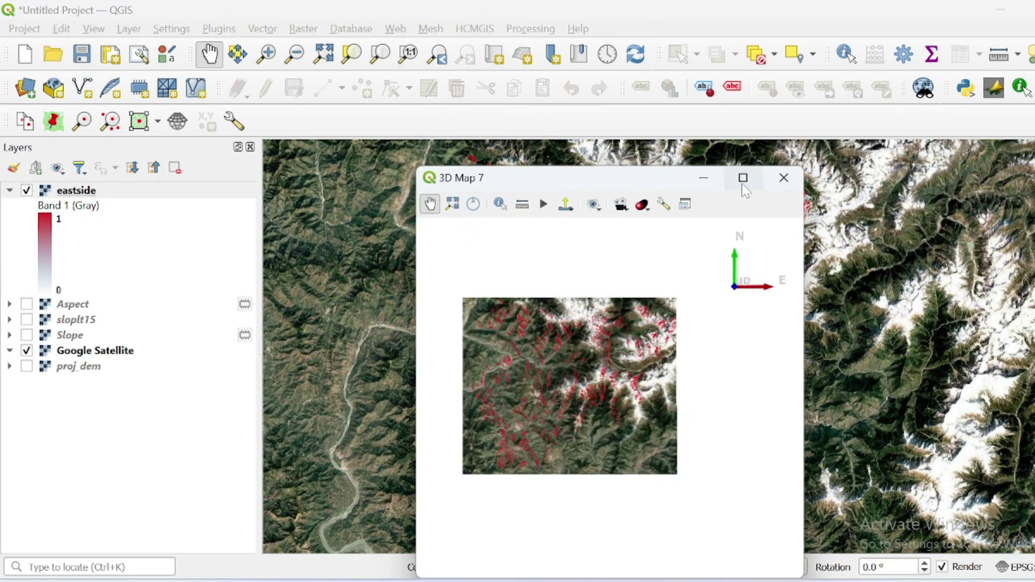
pyautogui.click(742, 179)
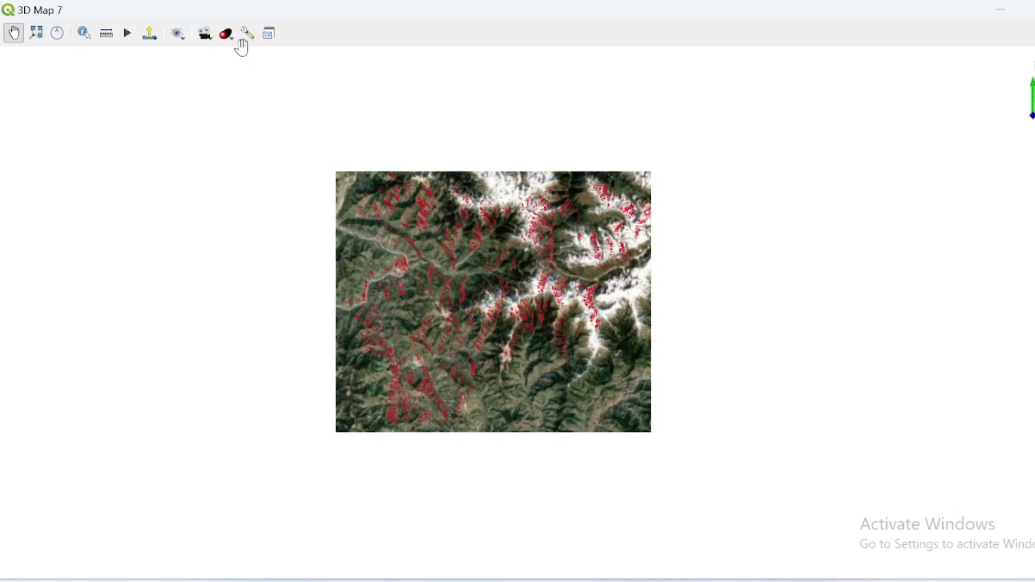
pyautogui.click(248, 33)
pyautogui.click(788, 172)
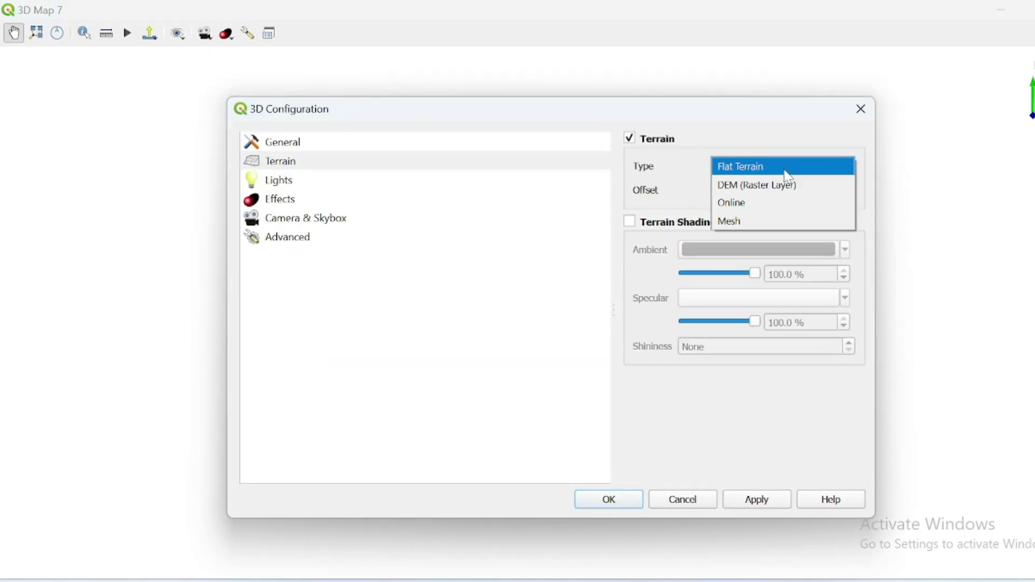
pyautogui.click(757, 185)
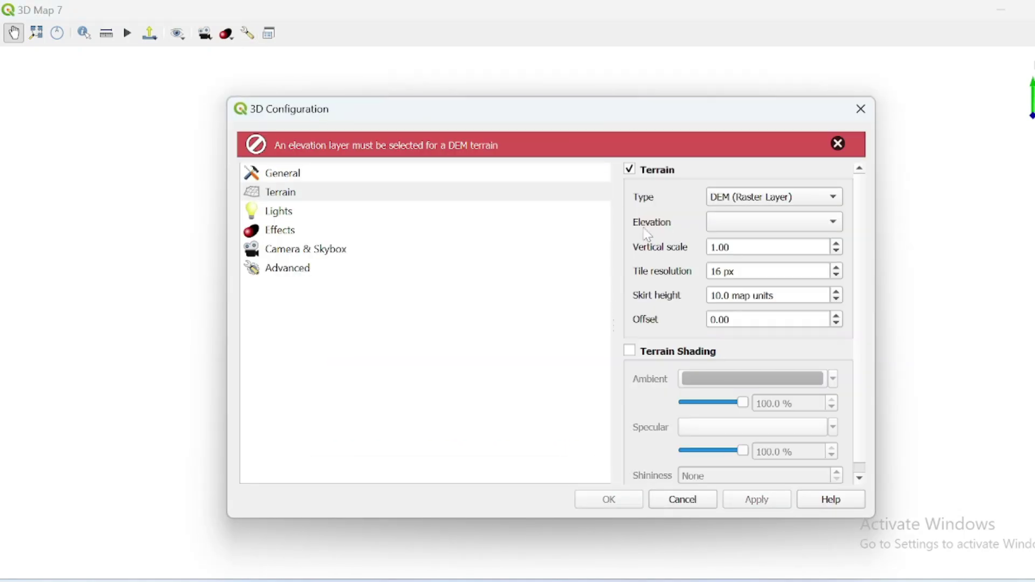
pyautogui.click(744, 222)
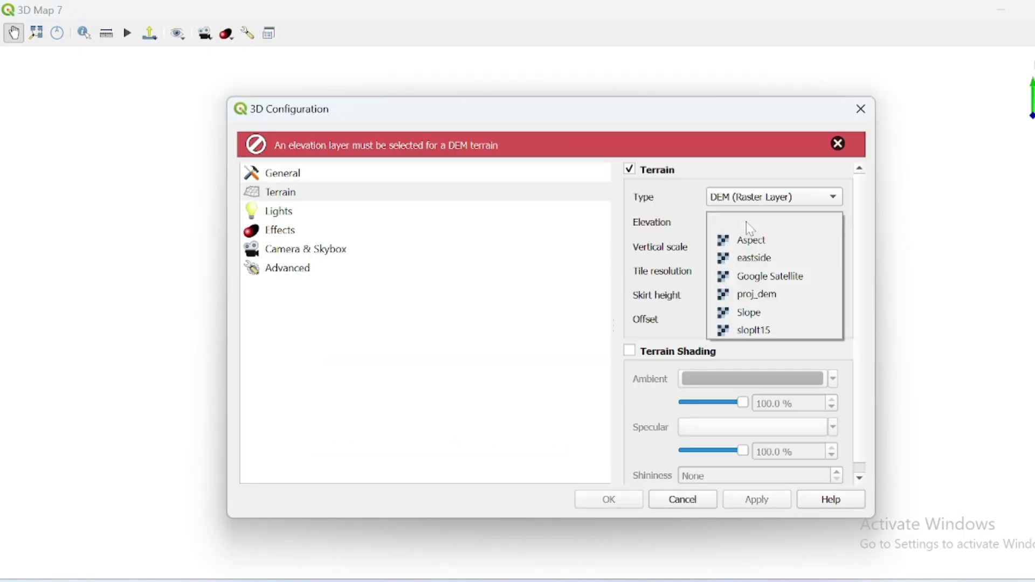
pyautogui.click(759, 301)
# - Set the terrain's tile resolution to 200 px, skirt height to 300 map units and vertical scale to 2.00, and apply the configuration
pyautogui.doubleClick(720, 240)
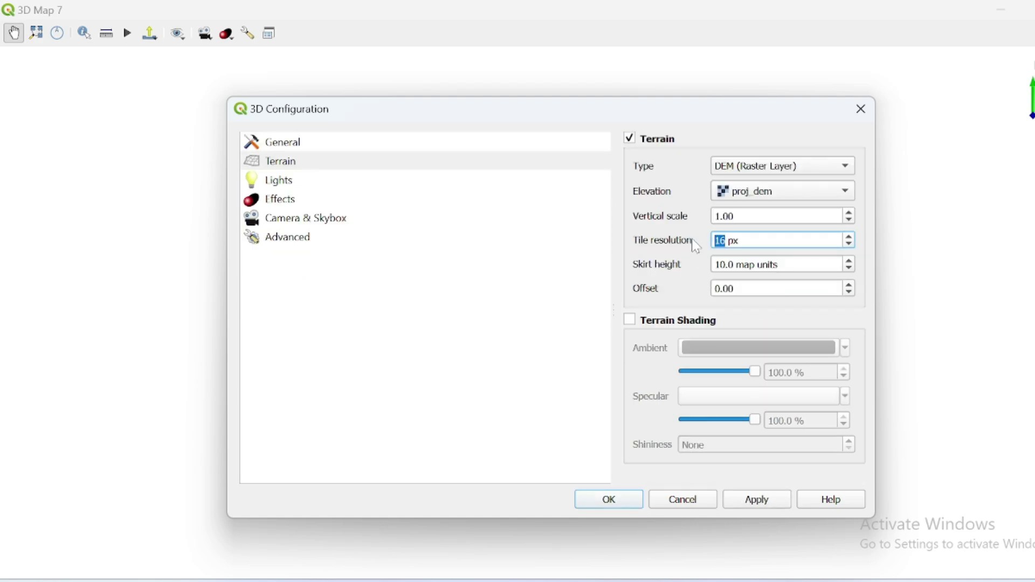
pyautogui.press('Tab')
pyautogui.write('3')
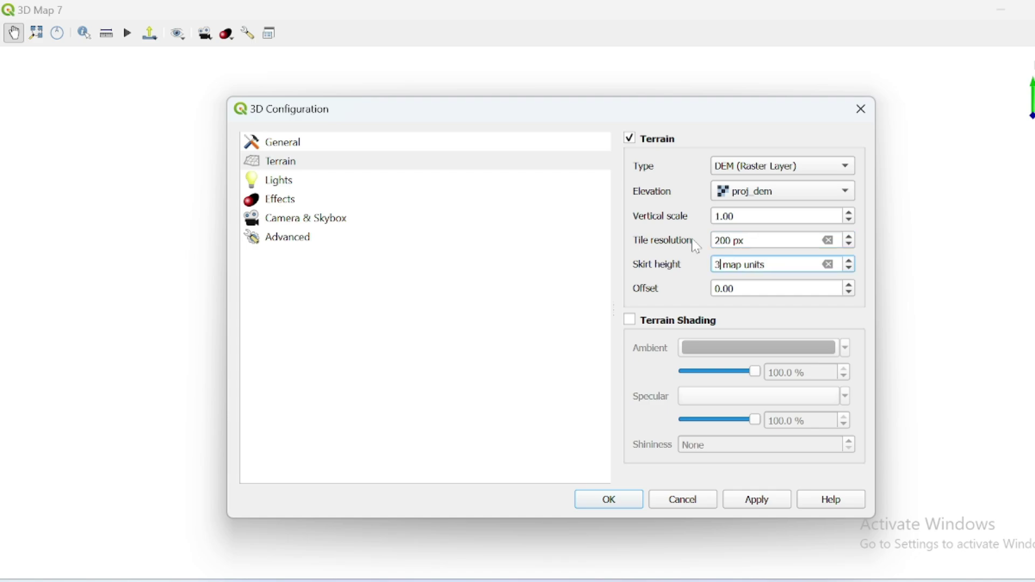
pyautogui.click(850, 213)
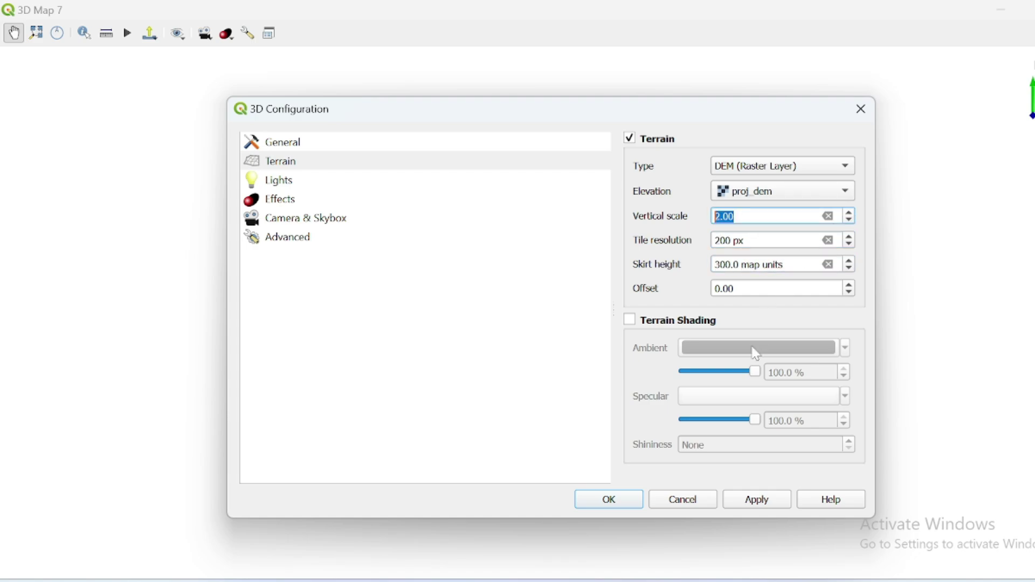
pyautogui.click(624, 503)
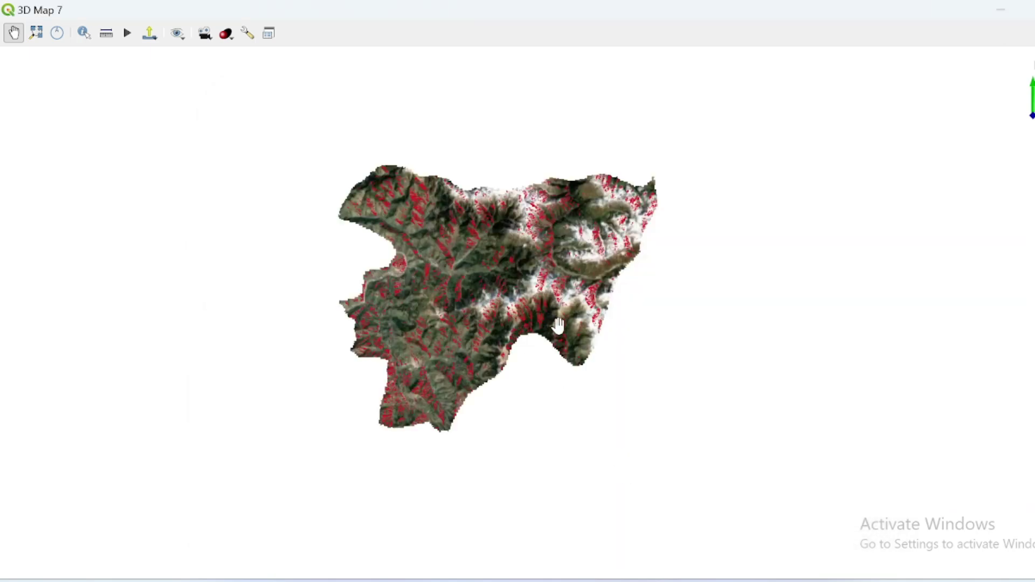
# - Examine the red east-facing slopes on the 3D satellite terrain up close across the ridges and valleys
pyautogui.scroll(5, 437, 284)
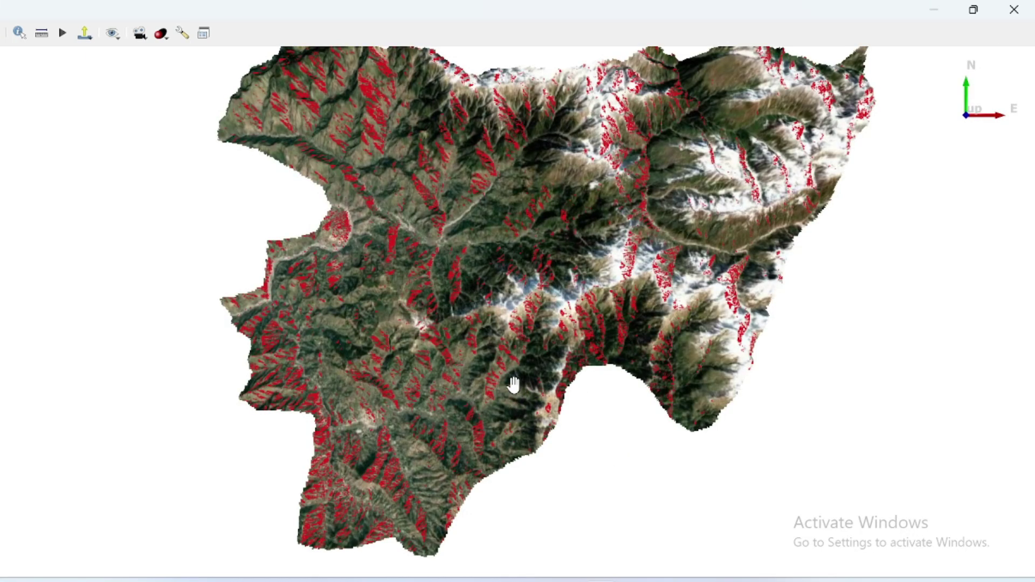
pyautogui.scroll(5, 437, 411)
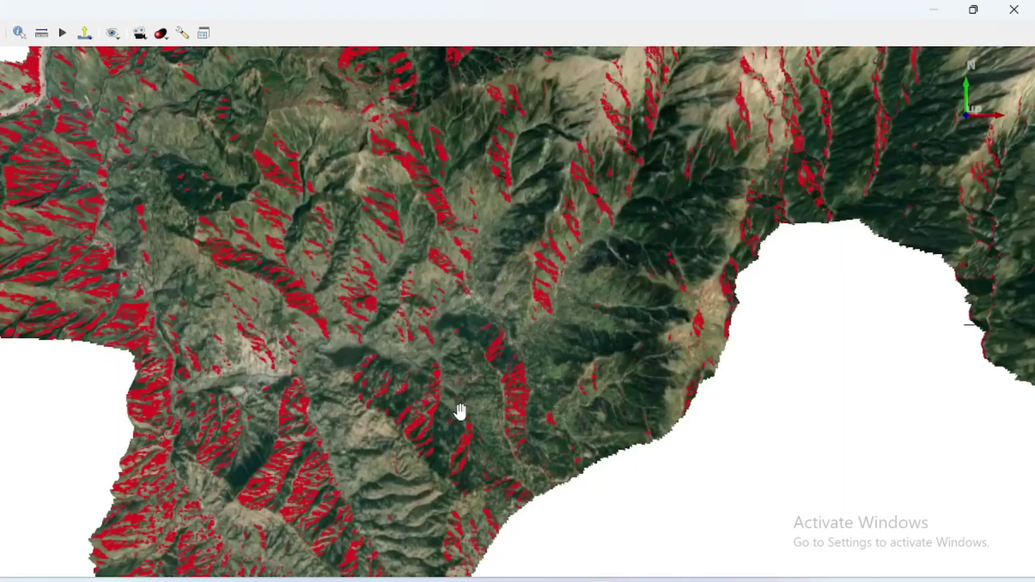
pyautogui.scroll(2, 462, 408)
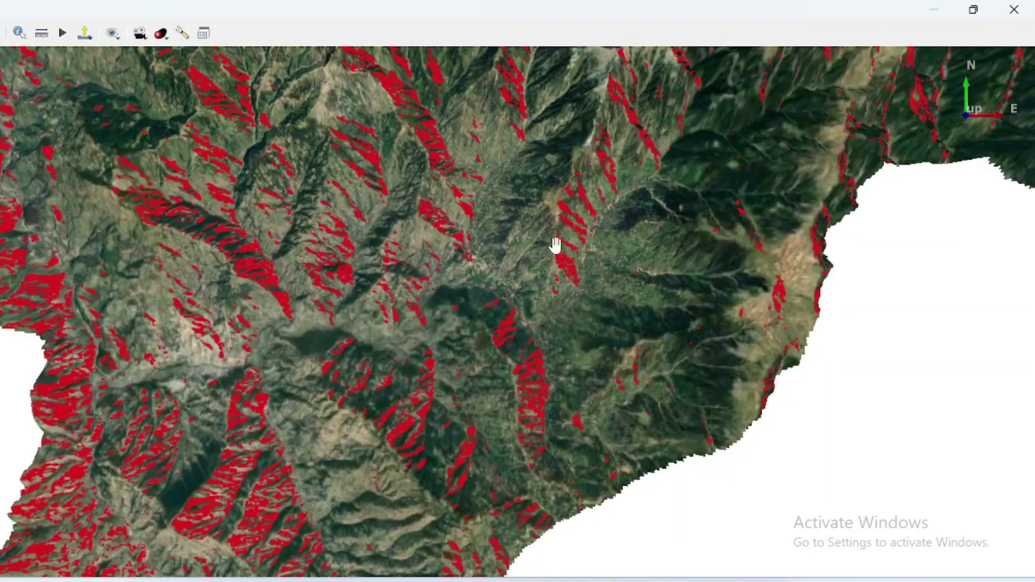
pyautogui.scroll(2, 585, 183)
pyautogui.moveTo(586, 183); pyautogui.dragTo(531, 280)
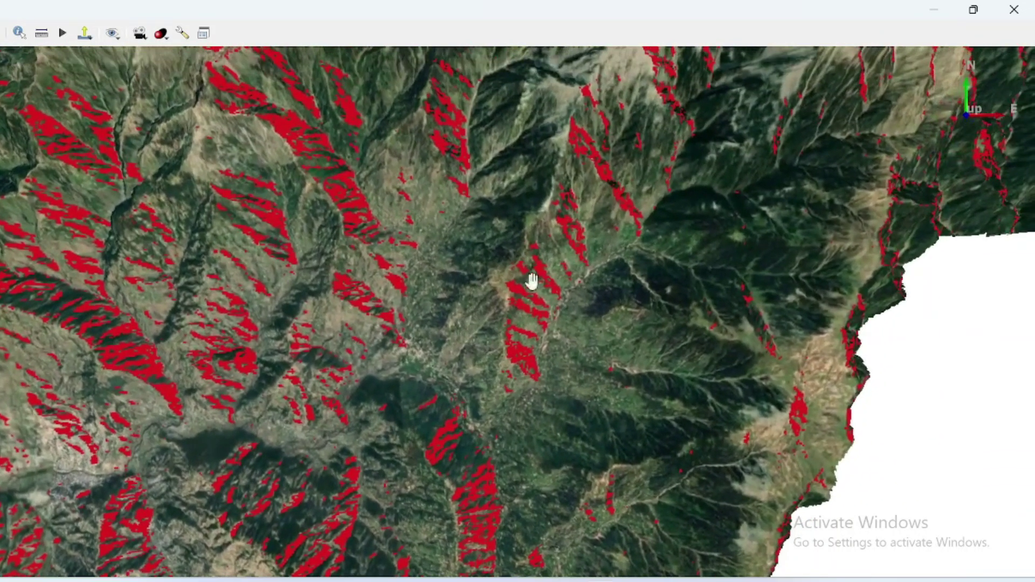
pyautogui.moveTo(436, 223); pyautogui.dragTo(429, 242)
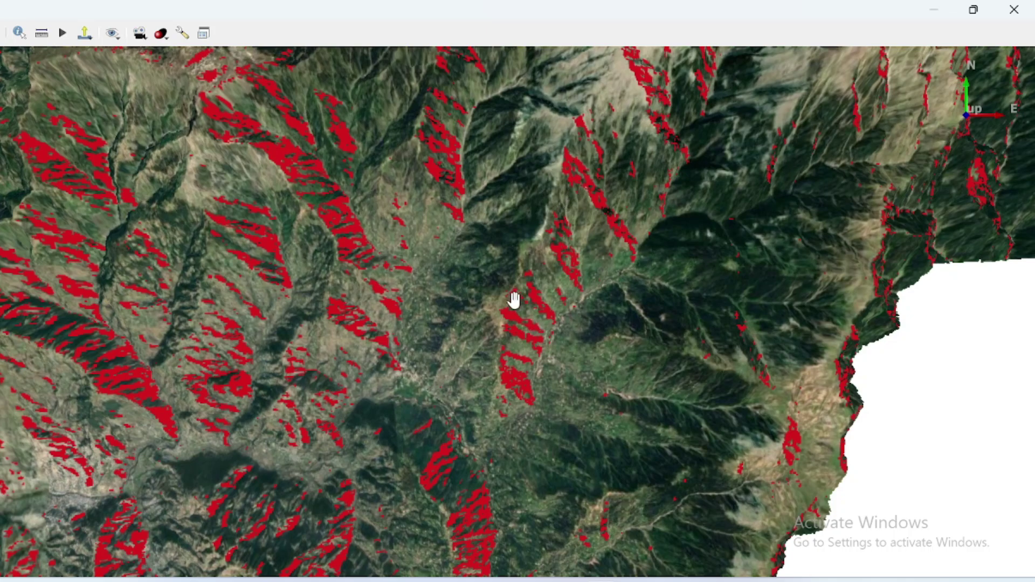
pyautogui.scroll(-5, 516, 280)
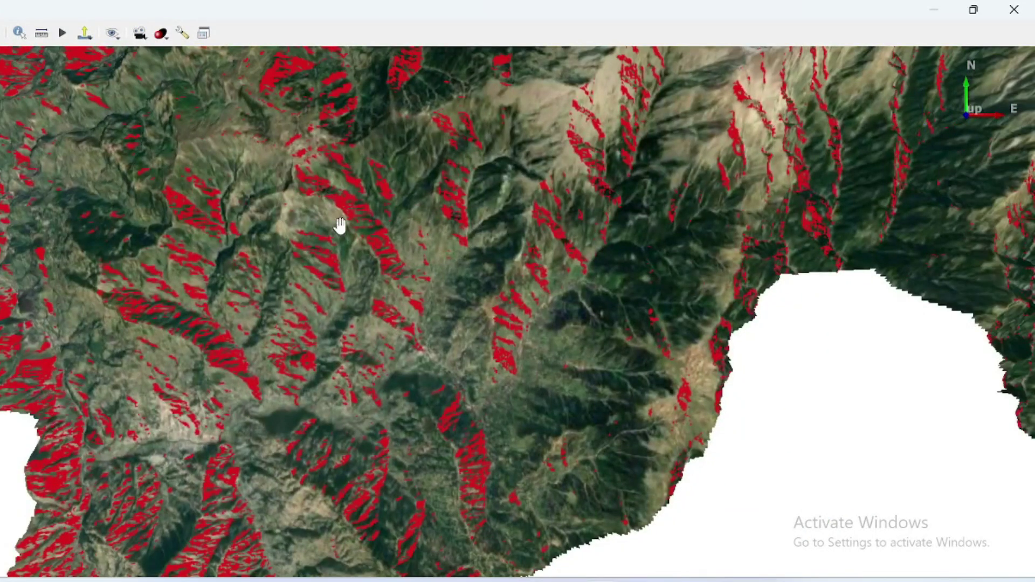
pyautogui.moveTo(340, 225)
pyautogui.mouseDown()
pyautogui.moveTo(561, 185)
pyautogui.moveTo(462, 226)
pyautogui.mouseUp()
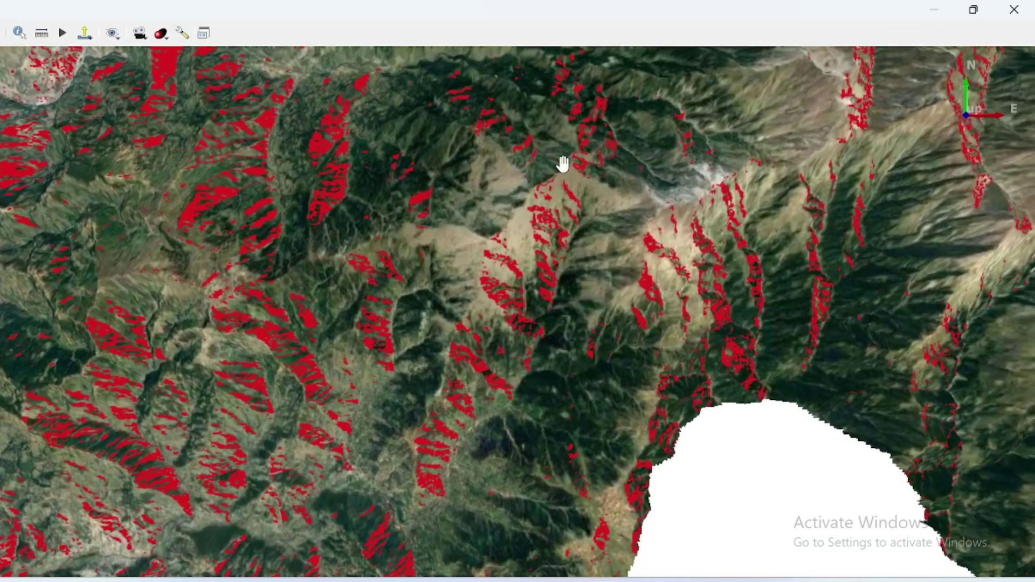
pyautogui.moveTo(561, 164); pyautogui.dragTo(458, 261)
pyautogui.moveTo(551, 187); pyautogui.dragTo(448, 212)
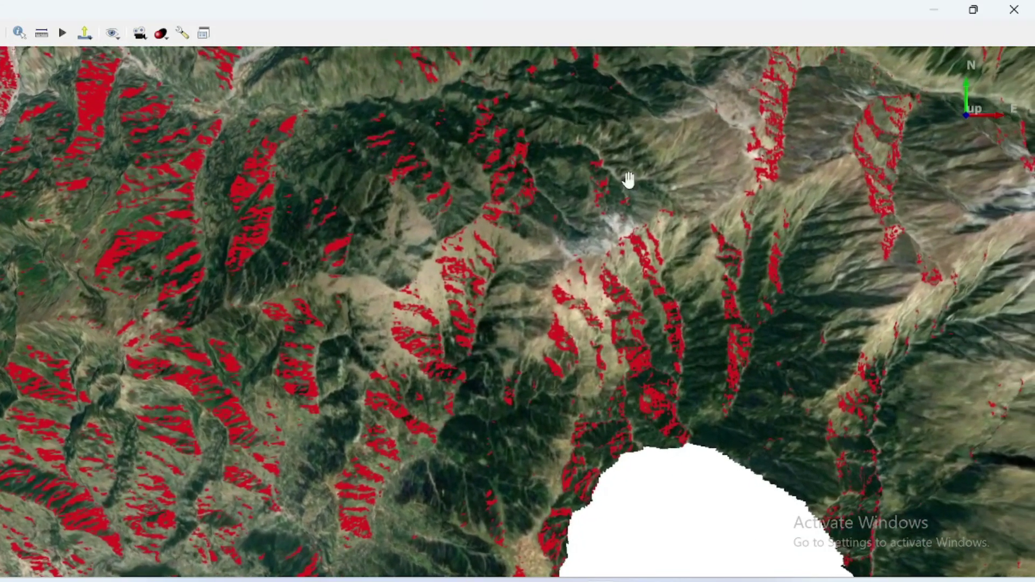
# - View the east-facing slopes across the full 3D terrain from oblique angles and from farther out
pyautogui.moveTo(625, 177); pyautogui.dragTo(495, 205)
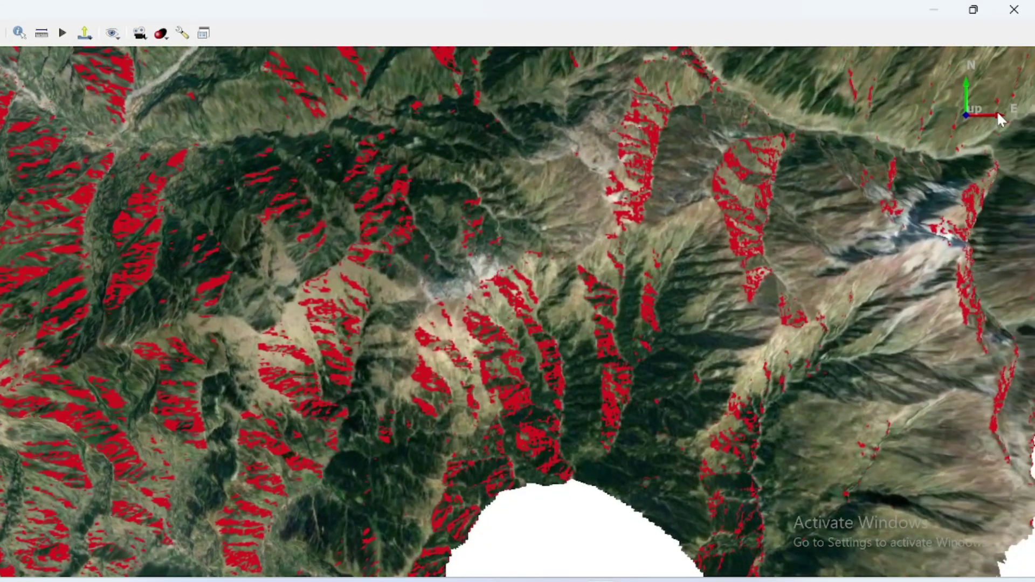
pyautogui.moveTo(684, 189); pyautogui.dragTo(512, 84)
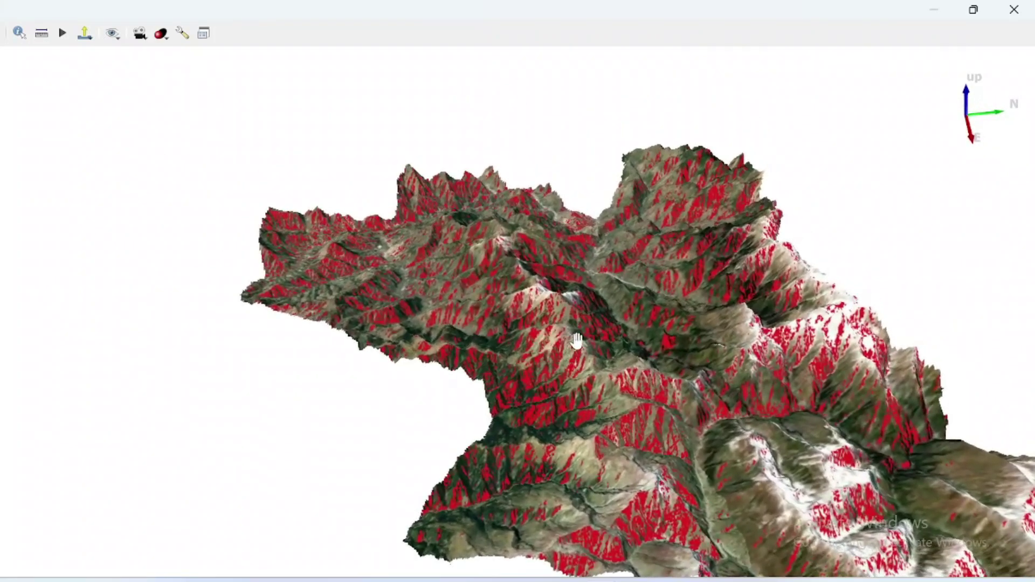
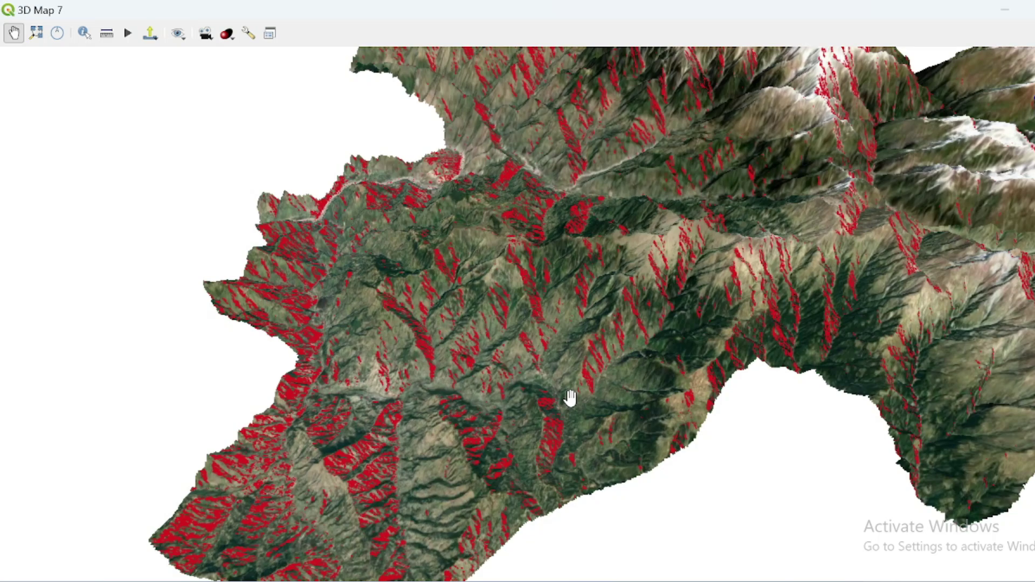
pyautogui.scroll(-2, 555, 398)
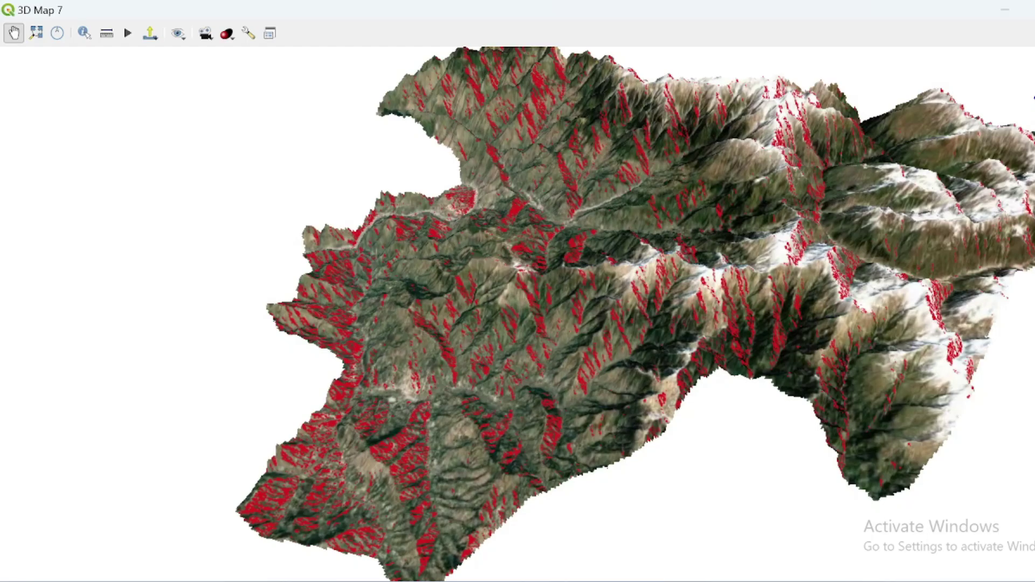
# - Return to the main map window and hide the eastside layer
pyautogui.hotkey('alt', 'Tab')
pyautogui.scroll(1, 550, 312)
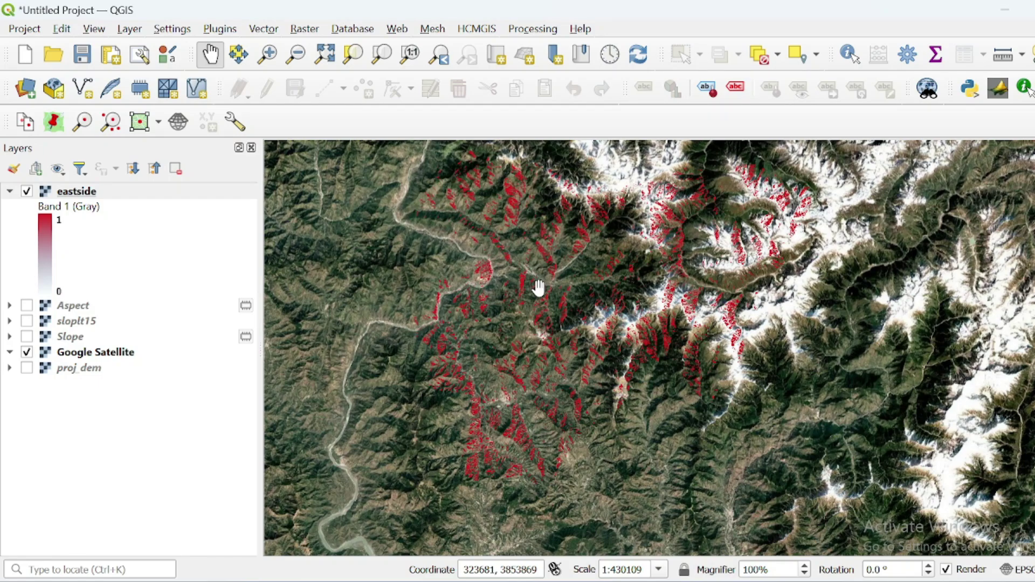
pyautogui.click(27, 191)
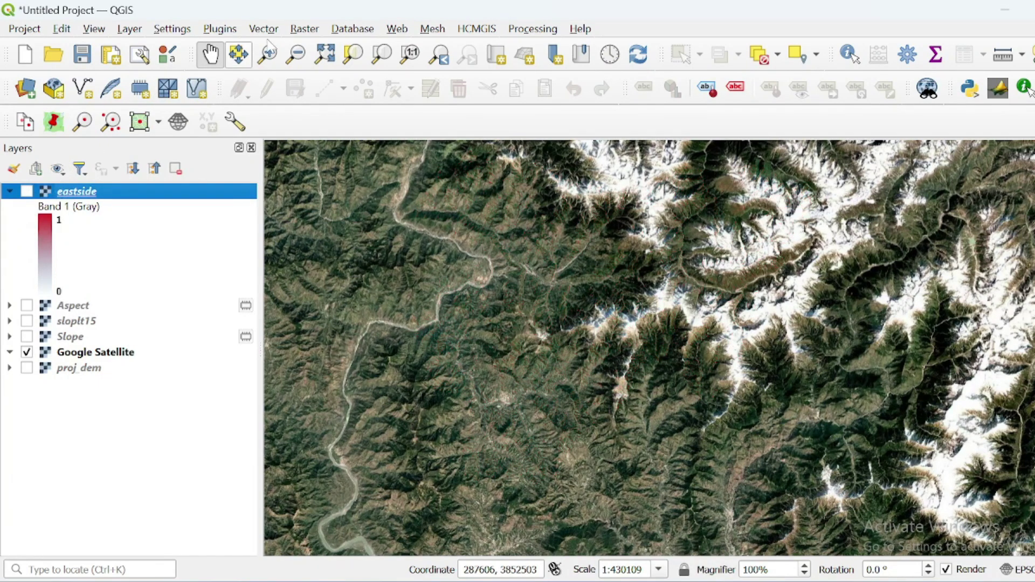
# - Start a Raster Calculator expression with the parenthesized condition Slope@1 < 15
pyautogui.click(304, 28)
pyautogui.click(342, 47)
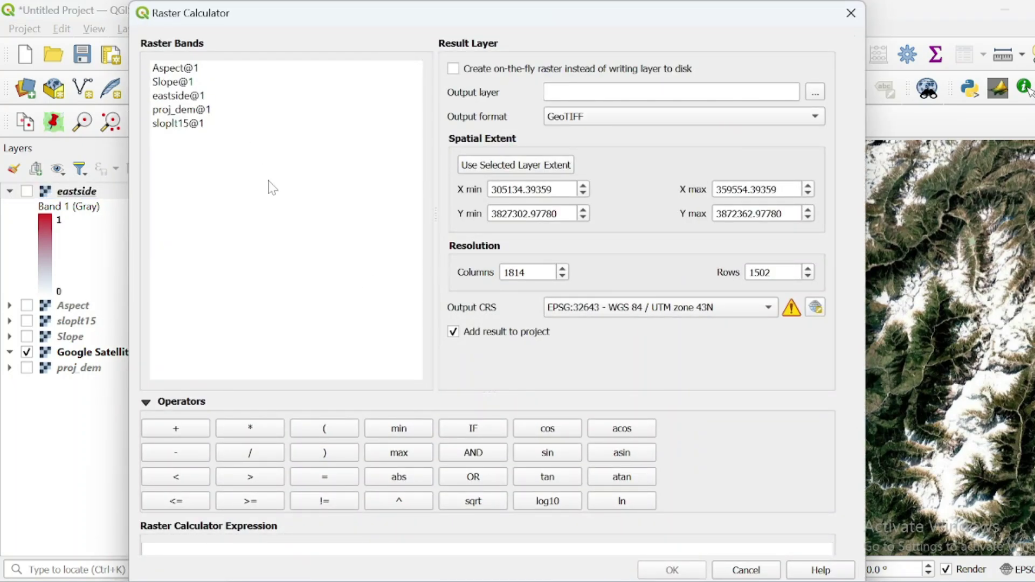
pyautogui.click(324, 433)
pyautogui.click(179, 86)
pyautogui.doubleClick(179, 86)
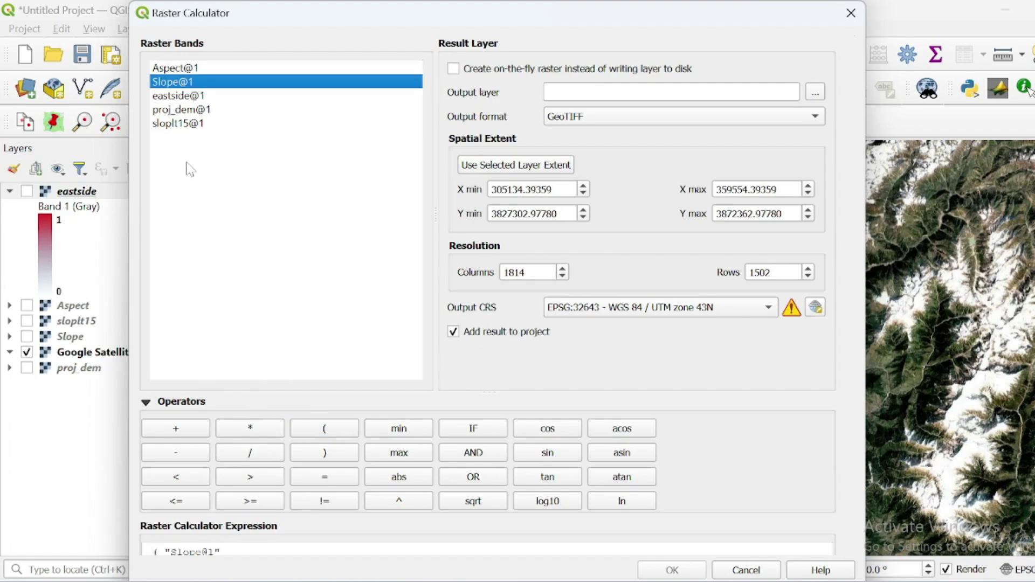
pyautogui.click(195, 485)
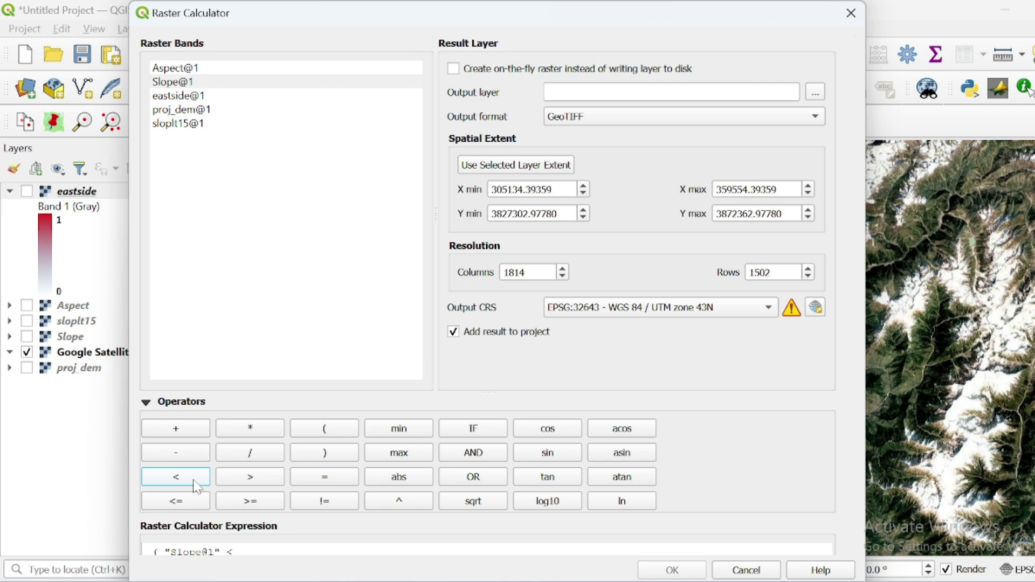
pyautogui.click(277, 548)
pyautogui.click(324, 453)
# - Extend the expression with AND and the parenthesized condition Aspect@1 >= 67.5
pyautogui.click(474, 453)
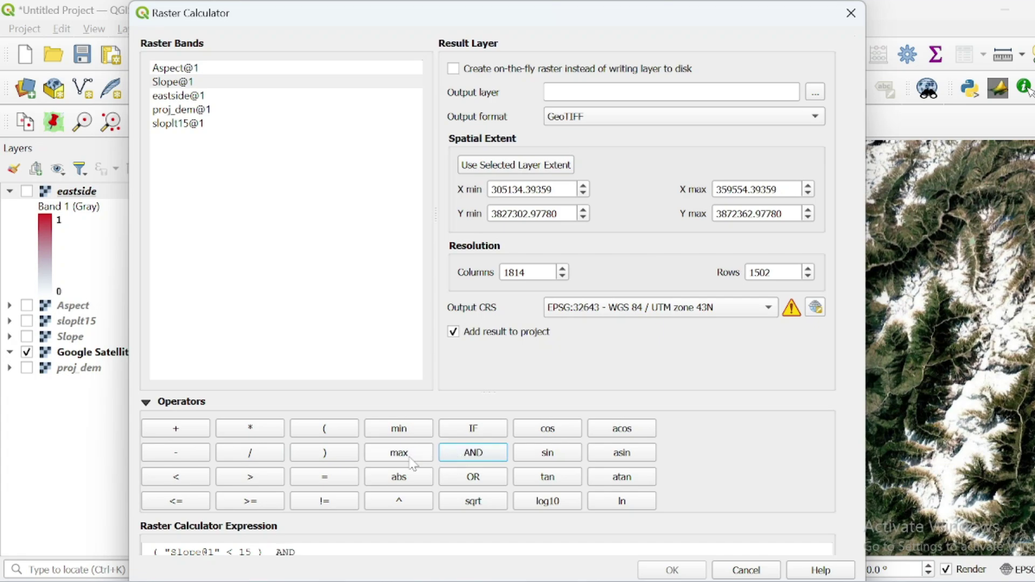
pyautogui.click(324, 429)
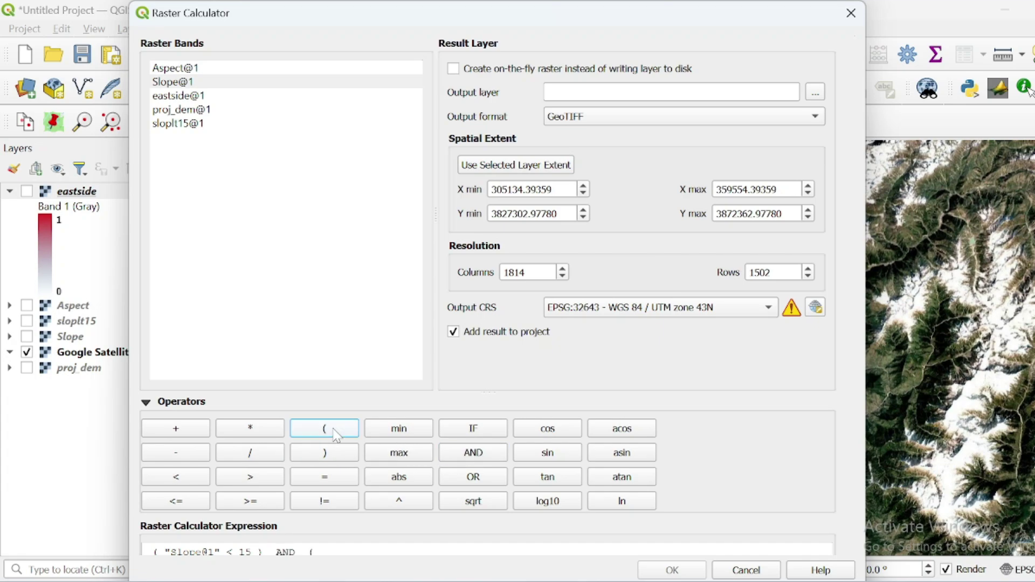
pyautogui.doubleClick(183, 70)
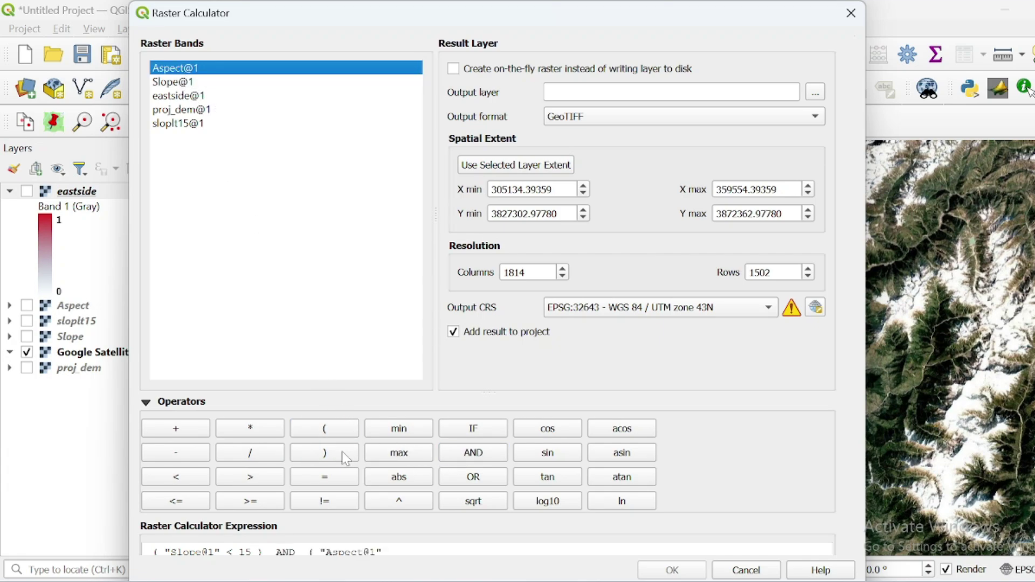
pyautogui.click(245, 502)
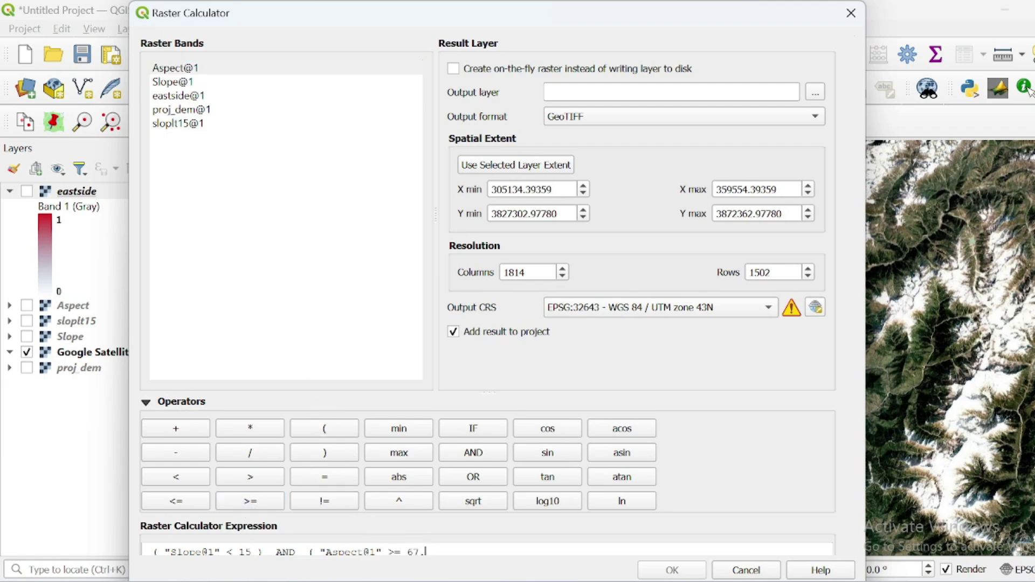
pyautogui.click(337, 453)
# - Complete the expression with AND and the parenthesized condition Aspect@1 <= 112.5
pyautogui.click(498, 463)
pyautogui.click(330, 436)
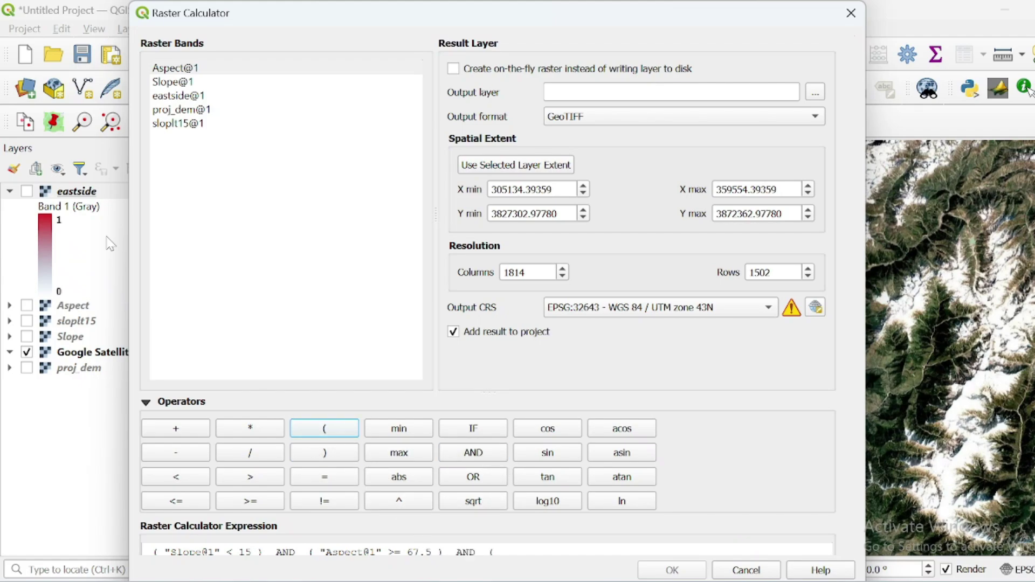
pyautogui.doubleClick(186, 69)
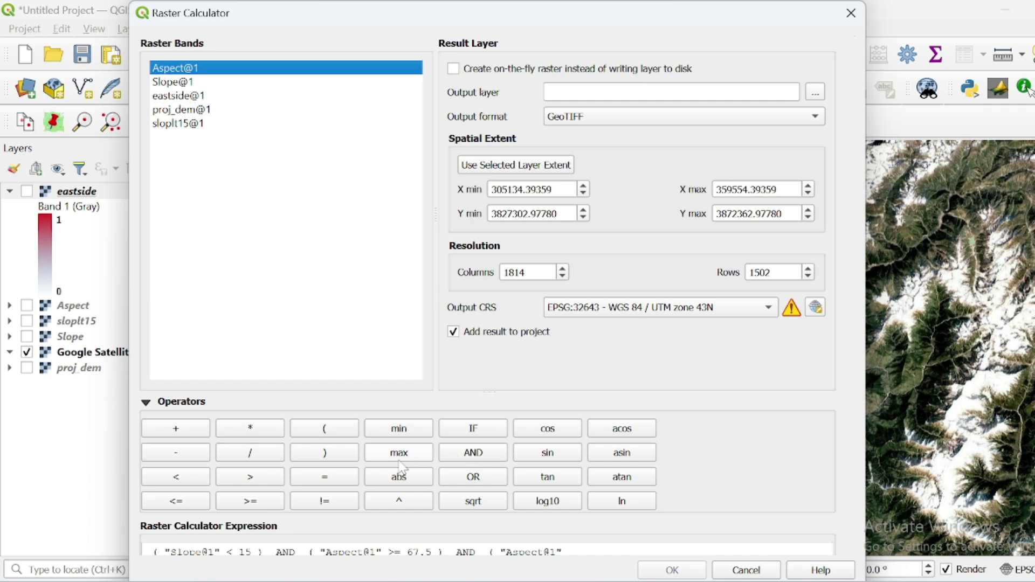
pyautogui.click(185, 500)
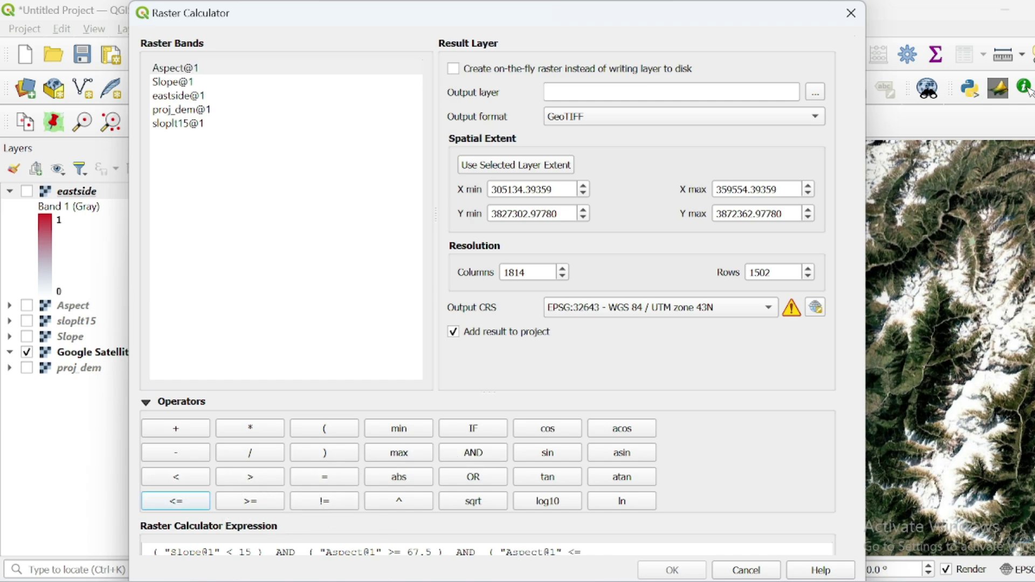
pyautogui.click(588, 551)
pyautogui.click(330, 454)
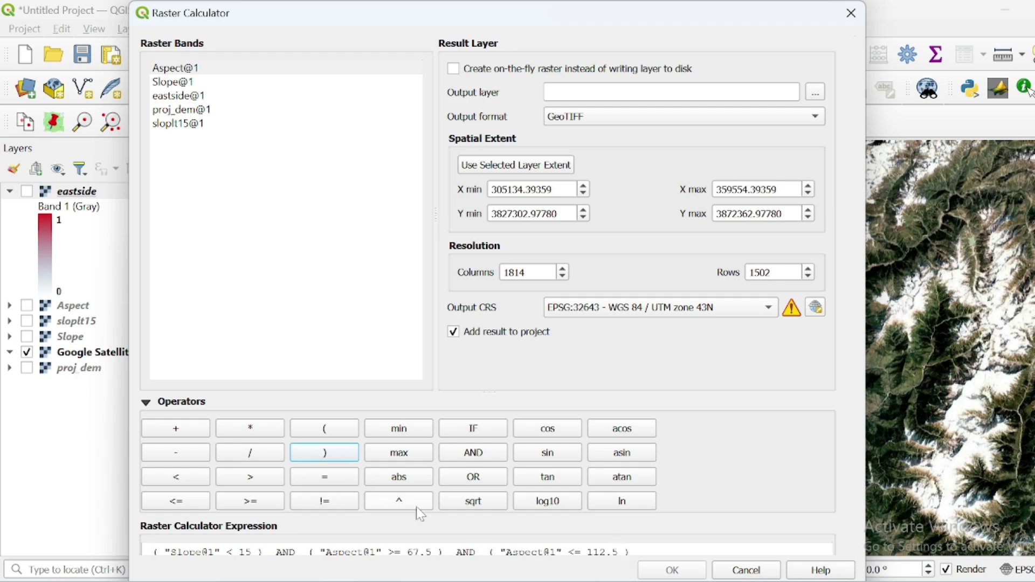
# - Set the output layer to a GeoTIFF named interested in the dem folder and run the raster calculation
pyautogui.click(815, 93)
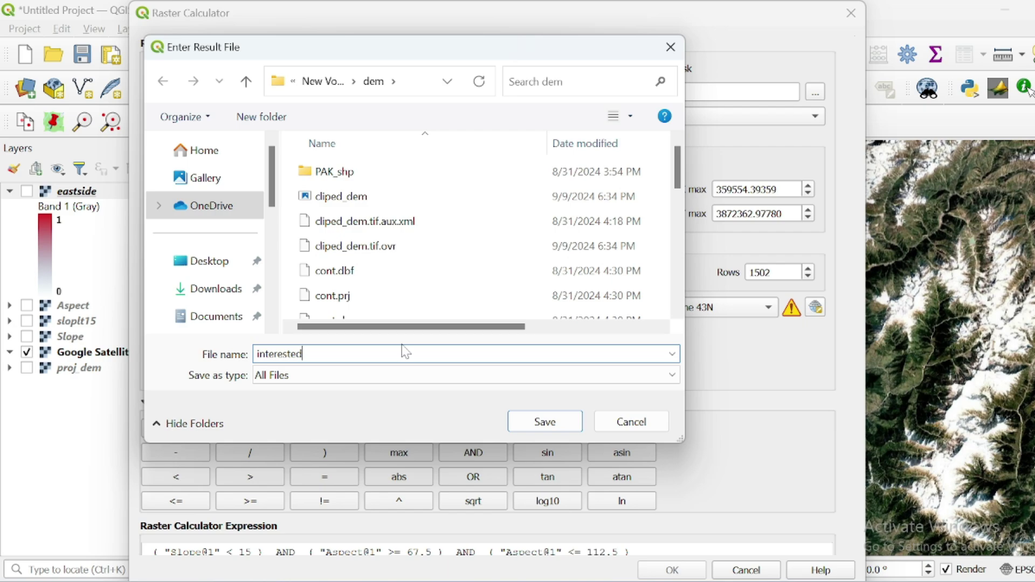
pyautogui.click(547, 422)
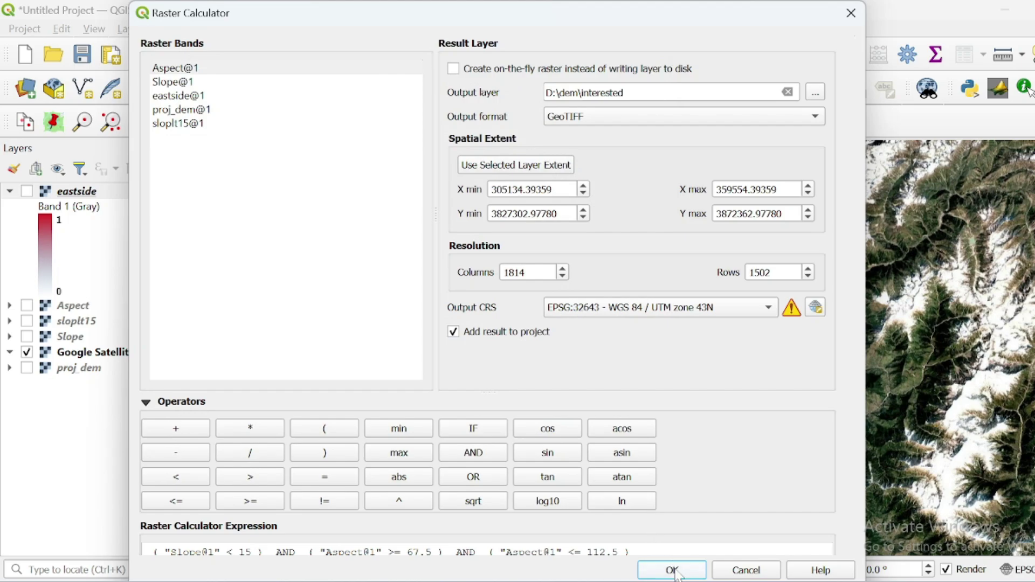
pyautogui.click(675, 573)
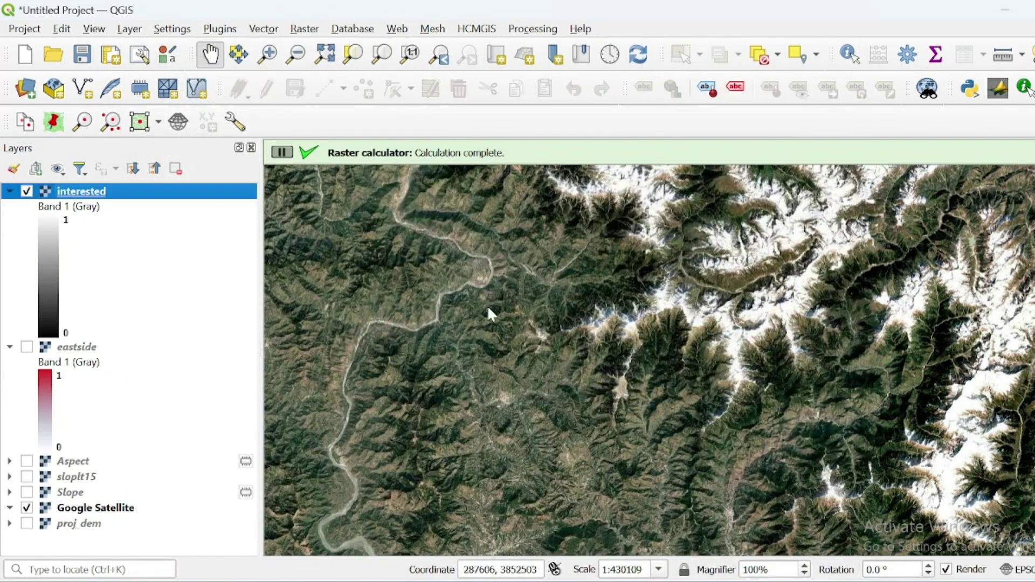
# - Open the interested layer's symbology and set its render type to Singleband pseudocolor
pyautogui.moveTo(484, 322); pyautogui.dragTo(510, 372)
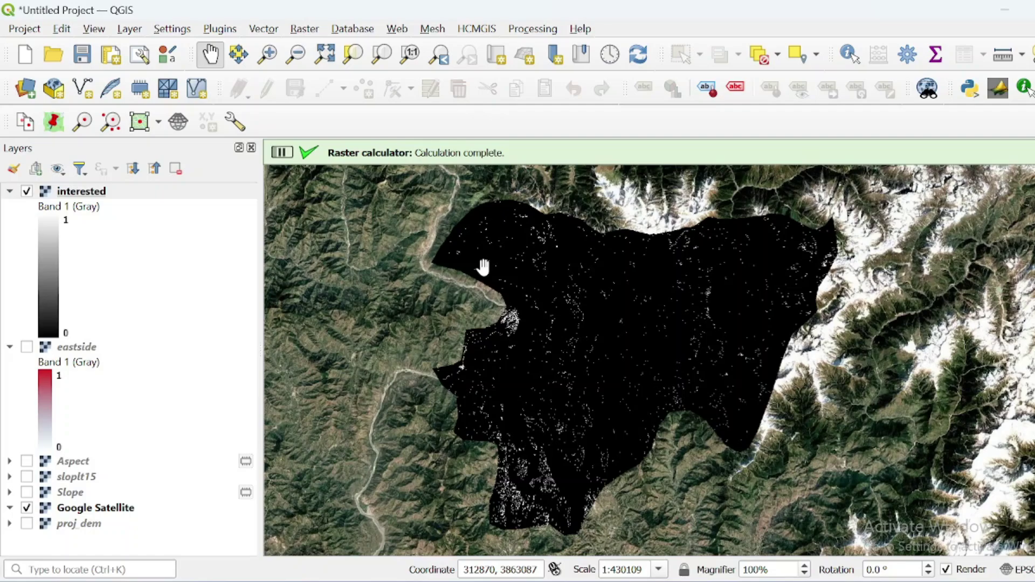
pyautogui.rightClick(75, 192)
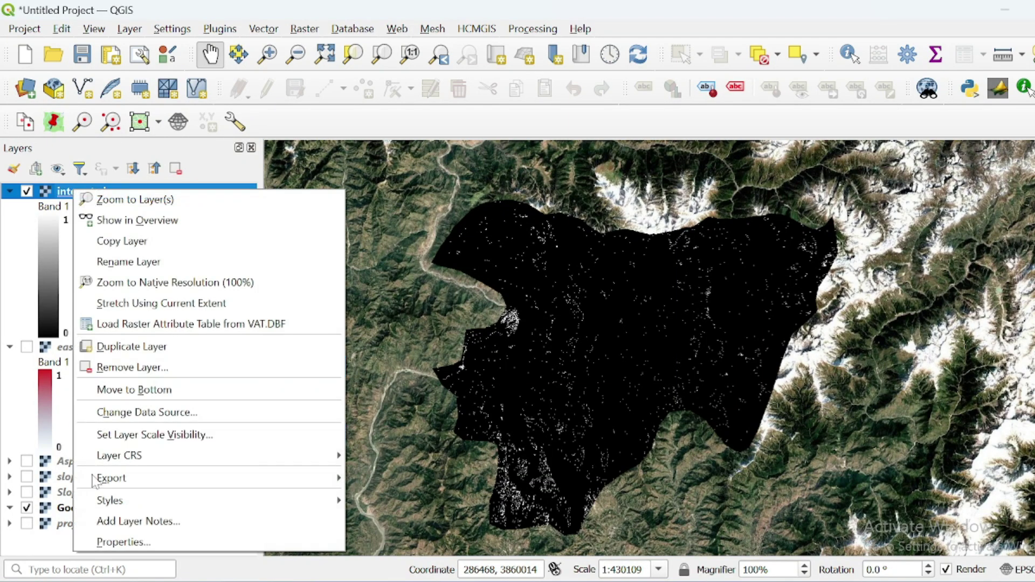
pyautogui.click(139, 536)
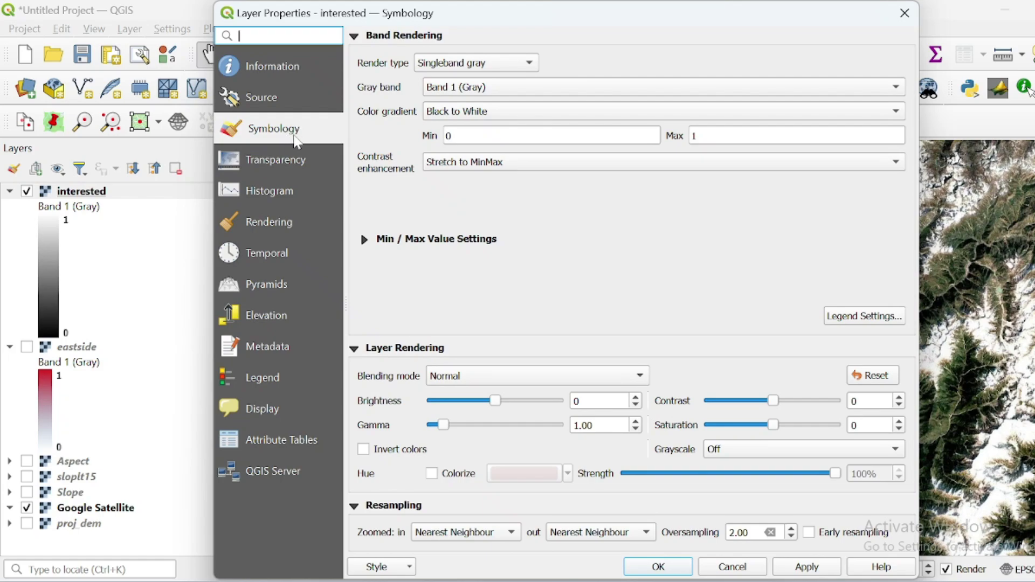
pyautogui.click(484, 65)
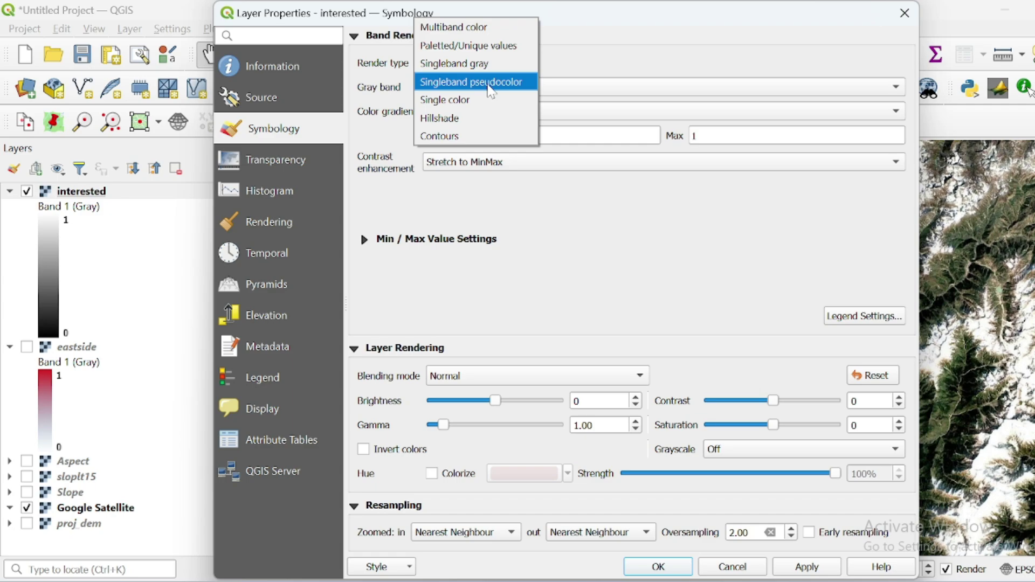
pyautogui.click(488, 85)
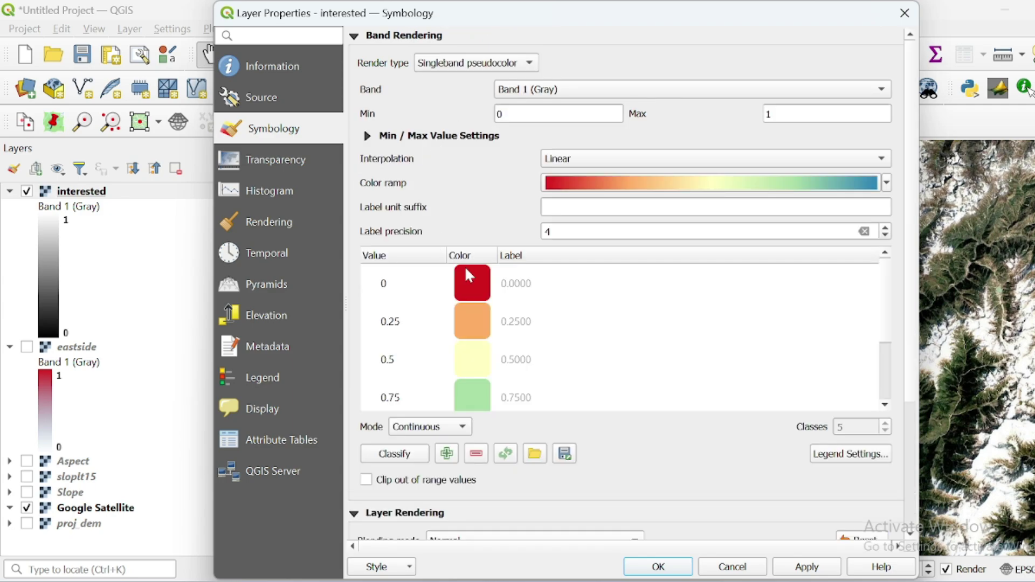
# - Classify the interested layer by Equal Interval into 2 classes
pyautogui.click(431, 431)
pyautogui.click(425, 462)
pyautogui.click(429, 426)
pyautogui.click(423, 409)
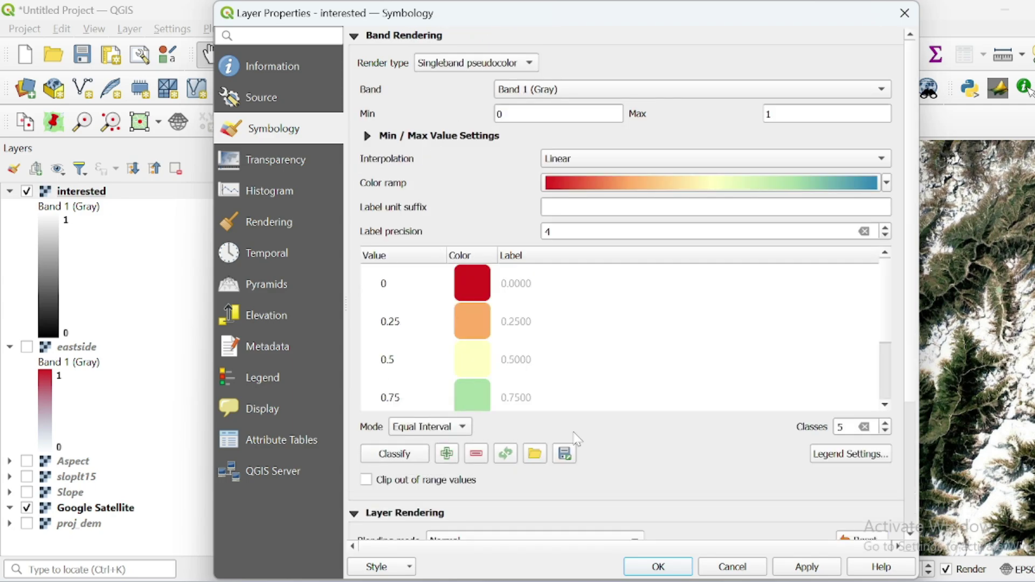
pyautogui.click(884, 432)
pyautogui.click(884, 431)
pyautogui.click(884, 431)
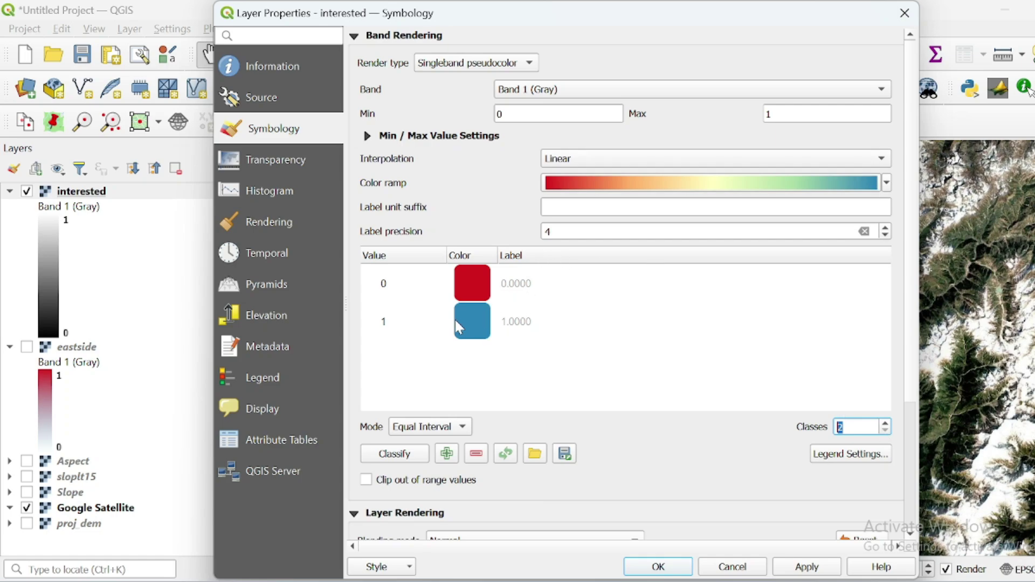
# - Invert the interested layer's color ramp, make its first color transparent, and apply the symbology
pyautogui.click(886, 183)
pyautogui.click(723, 205)
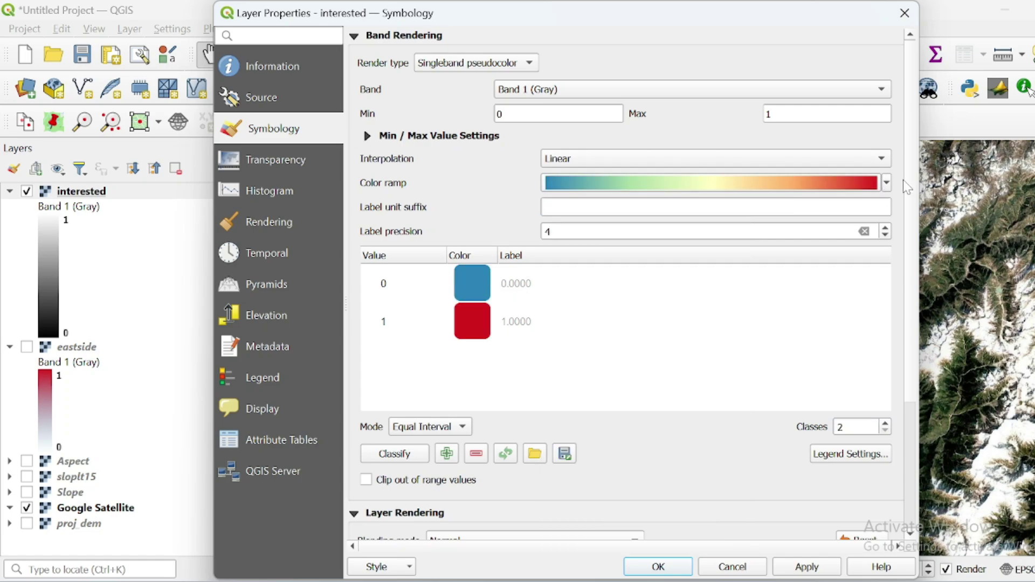
pyautogui.click(794, 189)
pyautogui.click(322, 49)
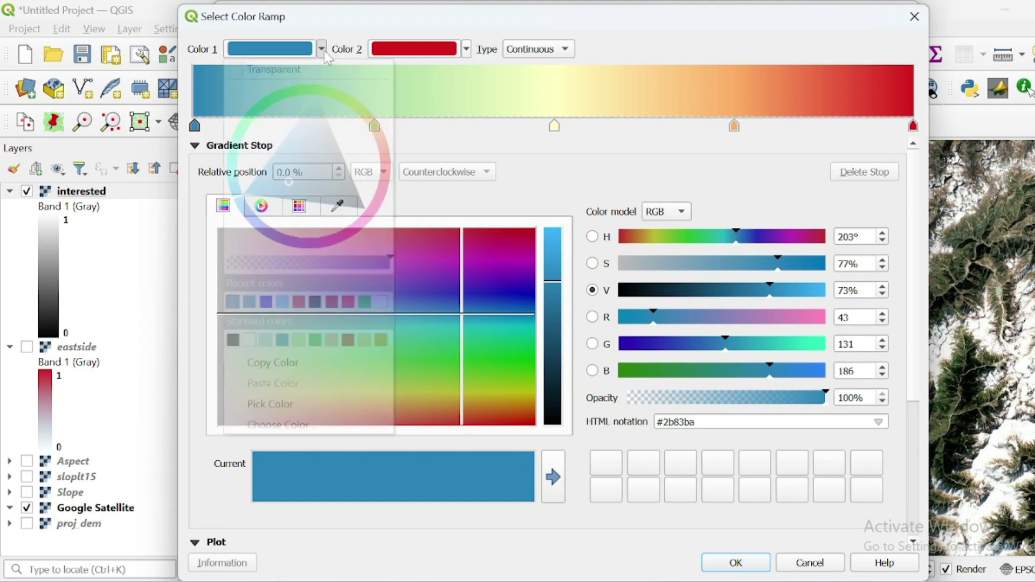
pyautogui.click(273, 70)
pyautogui.click(736, 563)
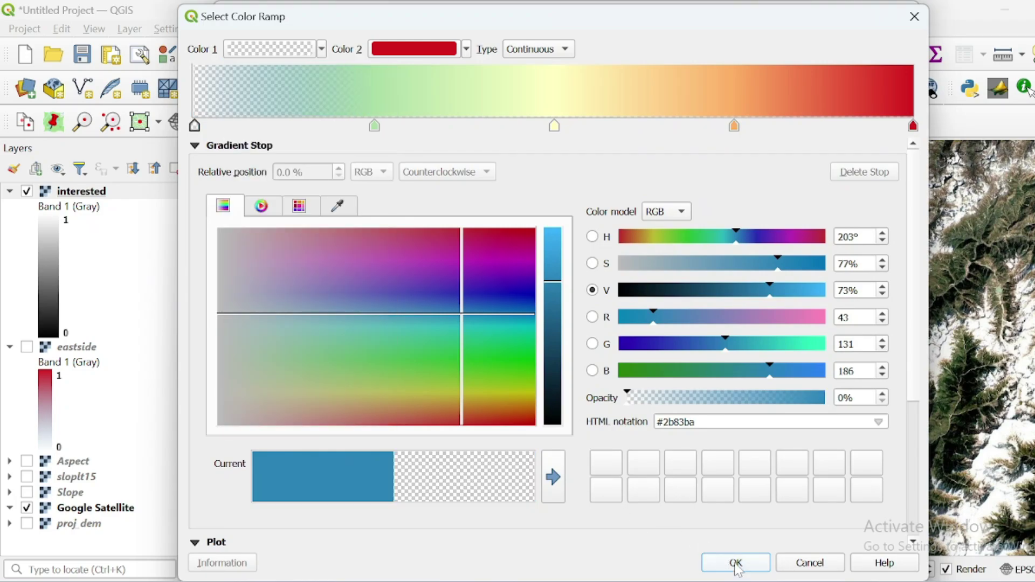
pyautogui.click(674, 567)
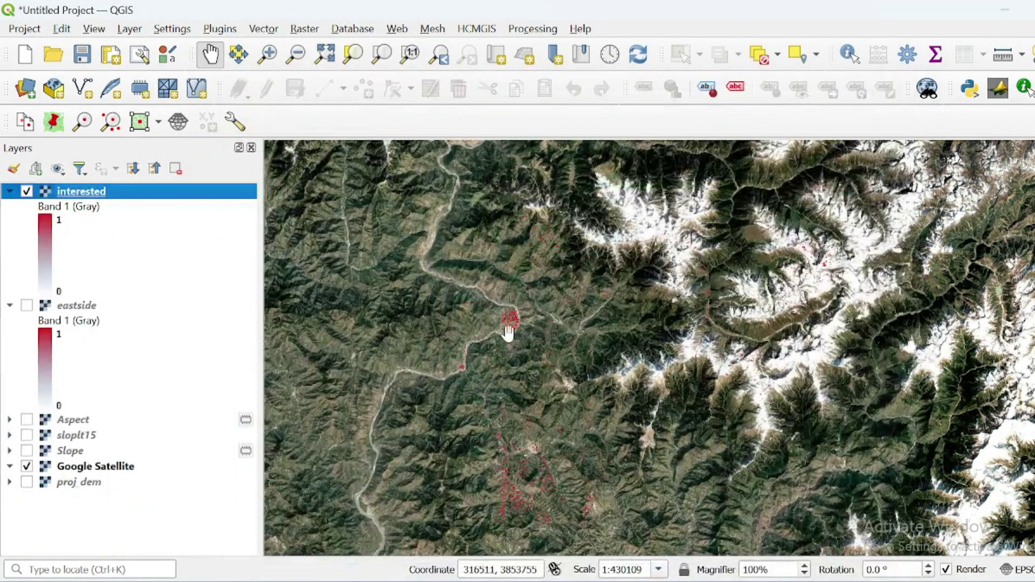
# - Move the Aspect and Slope layers below Google Satellite in the layer order and select Google Satellite
pyautogui.moveTo(506, 331); pyautogui.dragTo(511, 317)
pyautogui.scroll(3, 511, 317)
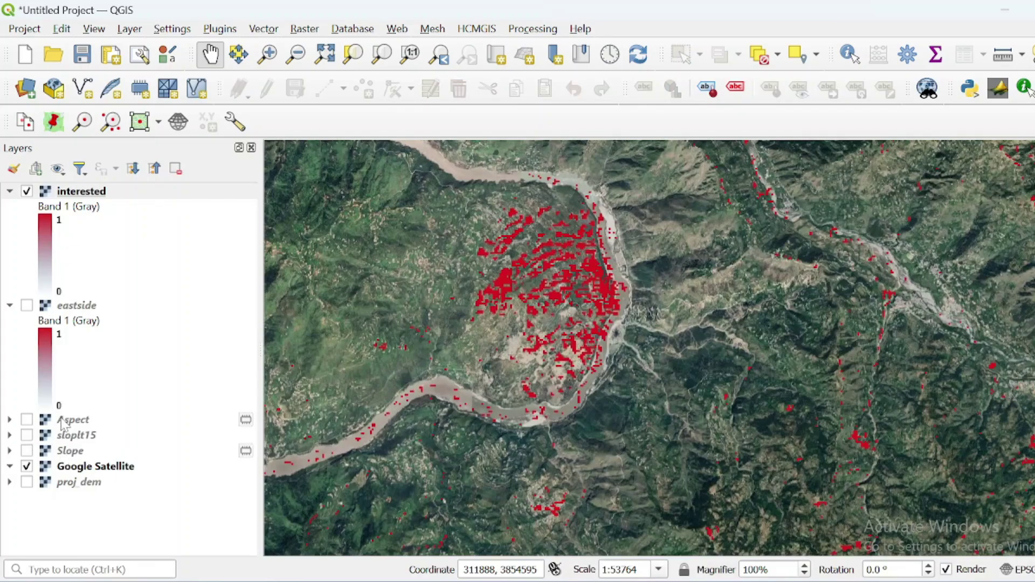
pyautogui.moveTo(62, 422); pyautogui.dragTo(80, 475)
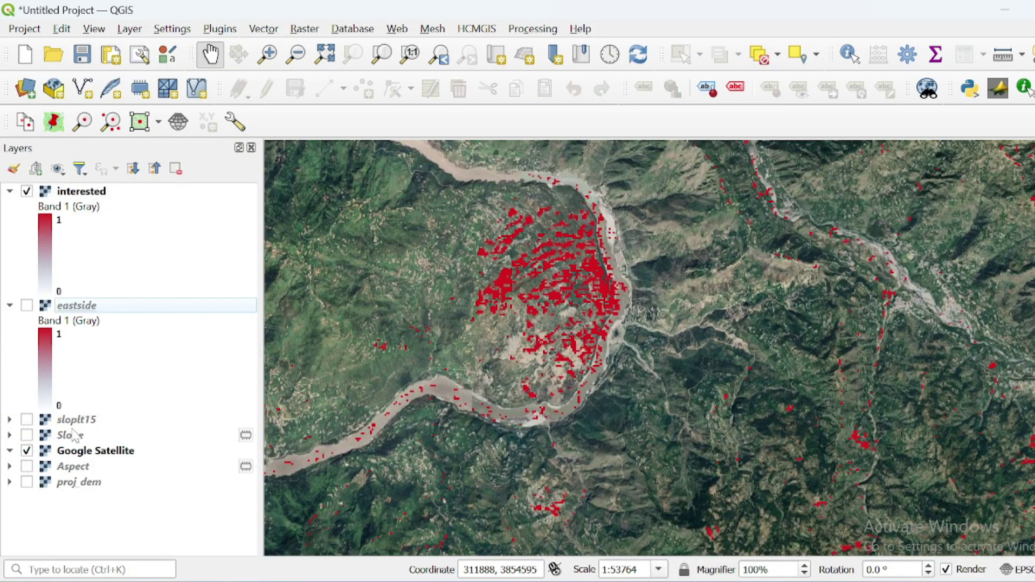
pyautogui.moveTo(76, 435); pyautogui.dragTo(73, 474)
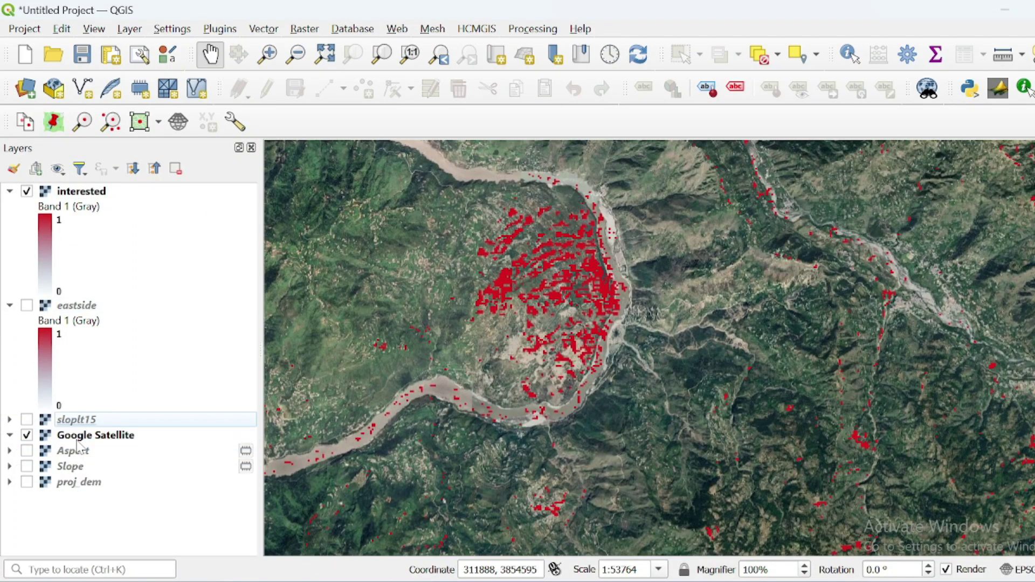
pyautogui.click(88, 435)
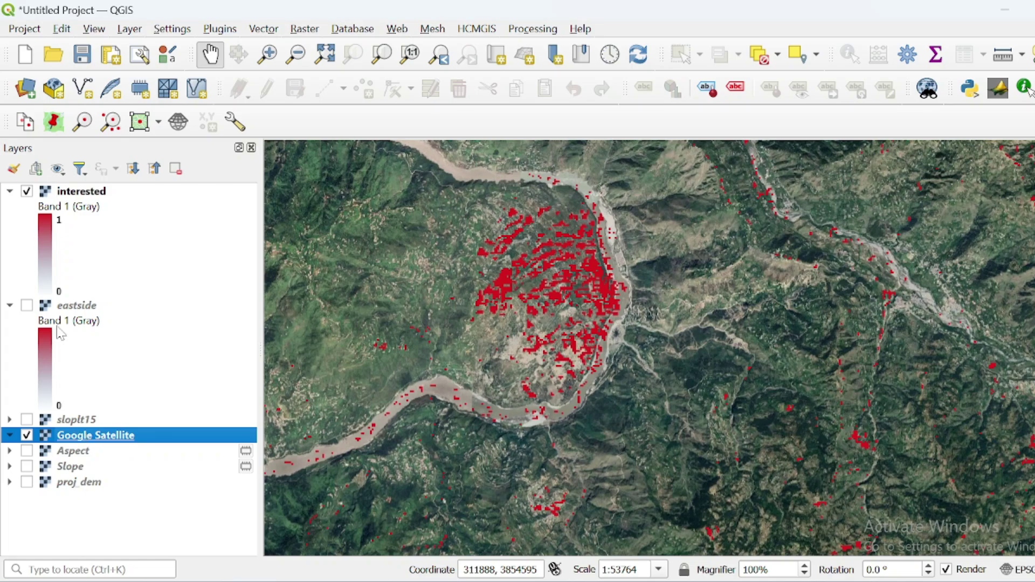
# - Show the Value Tool panel and make the Aspect and Slope layers visible so their pixel values are listed
pyautogui.rightClick(376, 129)
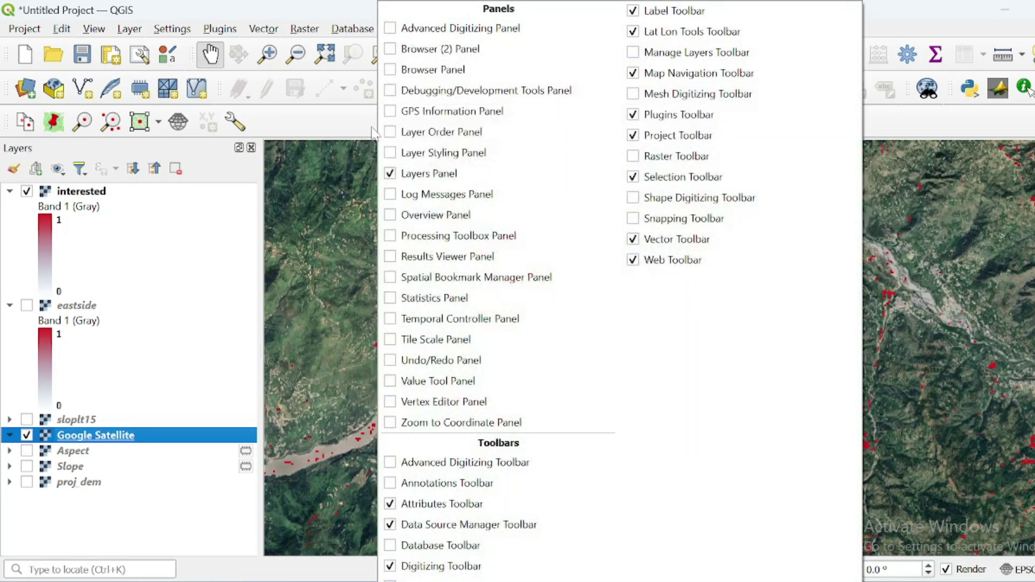
pyautogui.click(420, 380)
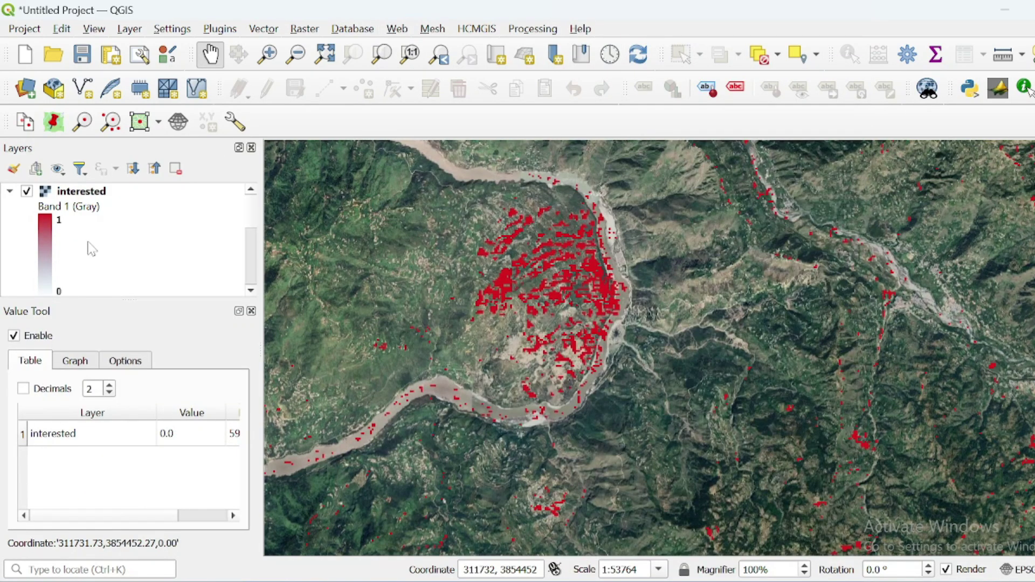
pyautogui.scroll(-3, 91, 249)
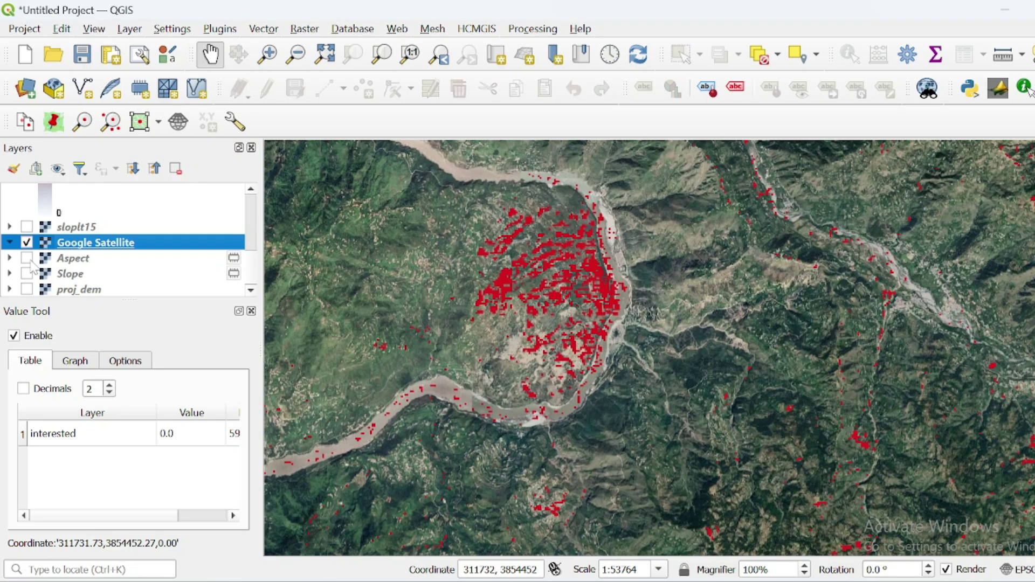
pyautogui.click(26, 258)
pyautogui.click(26, 273)
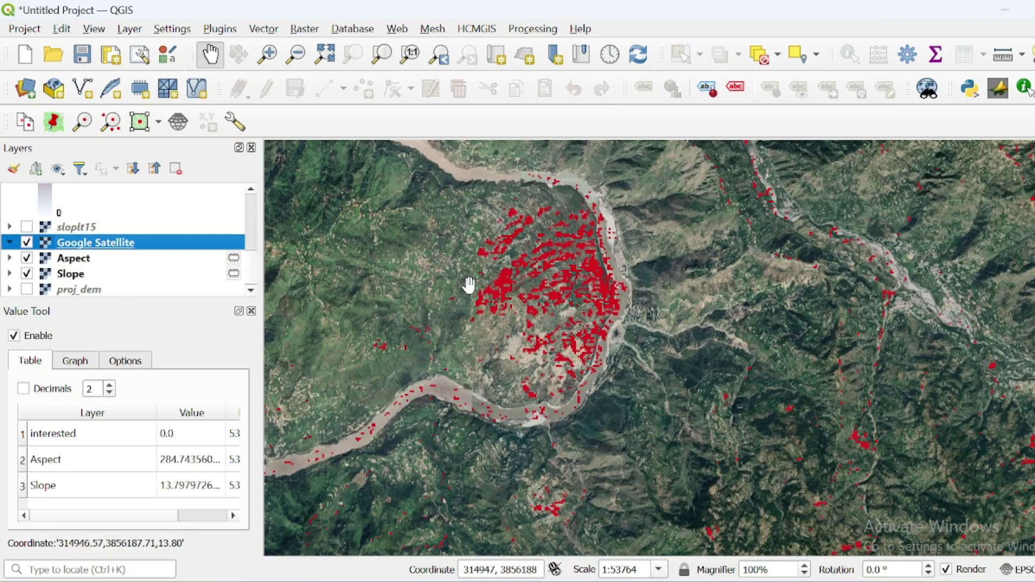
# - Inspect the interested, Aspect and Slope pixel values around the red areas by the river bend, and close the Value Tool
pyautogui.scroll(2, 468, 284)
pyautogui.moveTo(737, 275); pyautogui.dragTo(497, 325)
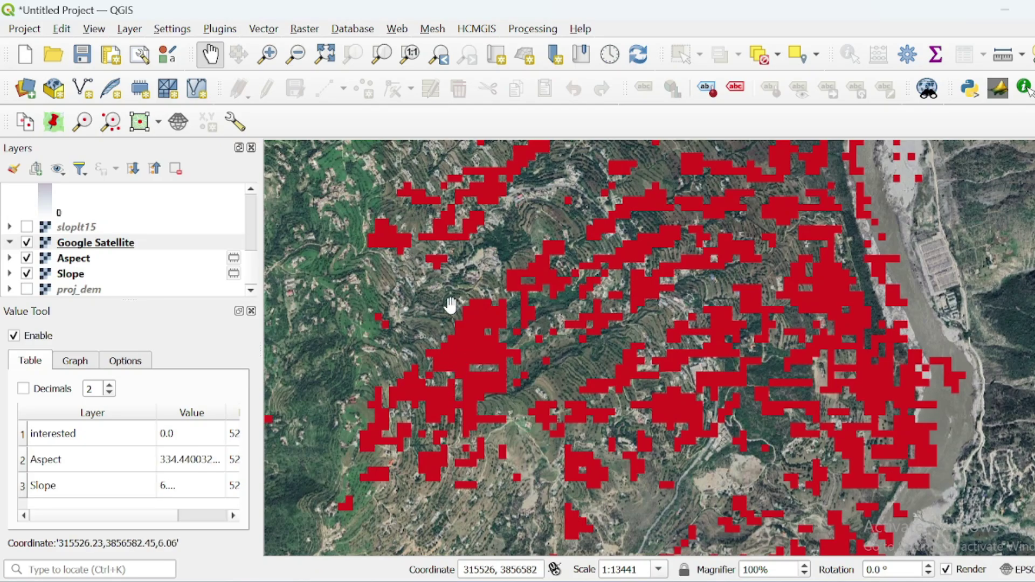
pyautogui.scroll(-2, 450, 305)
pyautogui.scroll(-2, 542, 342)
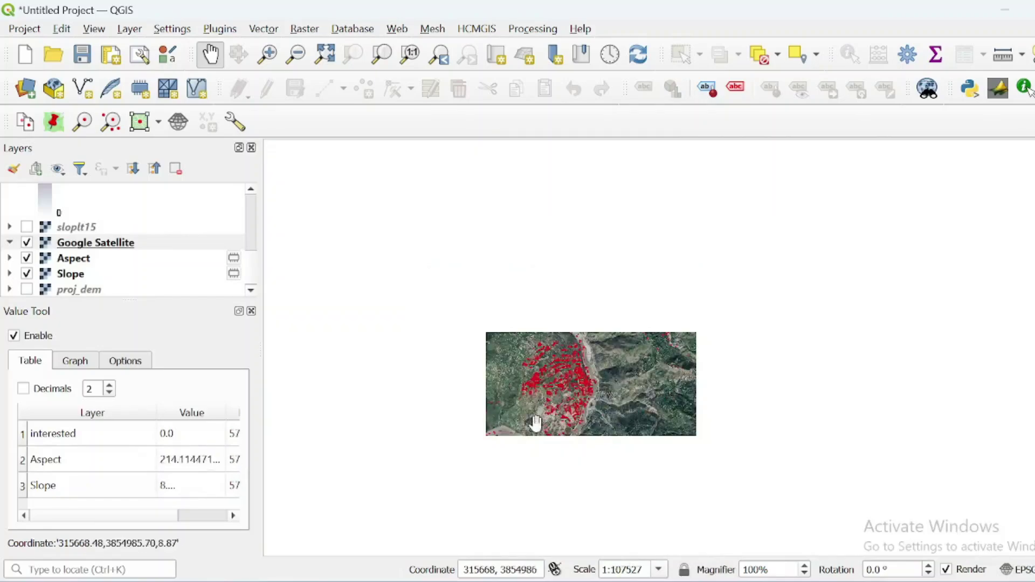
pyautogui.moveTo(537, 416); pyautogui.dragTo(547, 285)
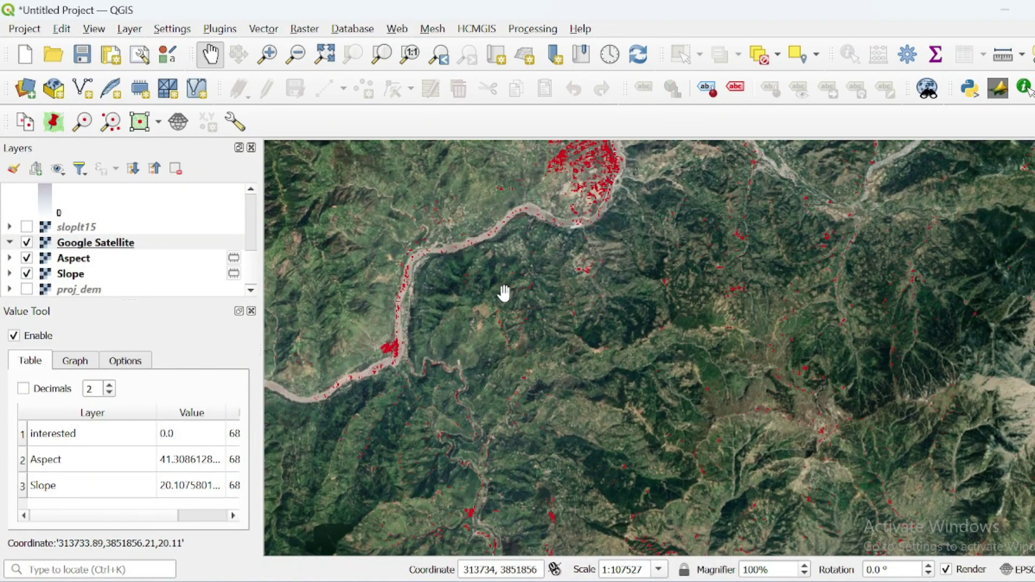
pyautogui.moveTo(567, 273); pyautogui.dragTo(464, 439)
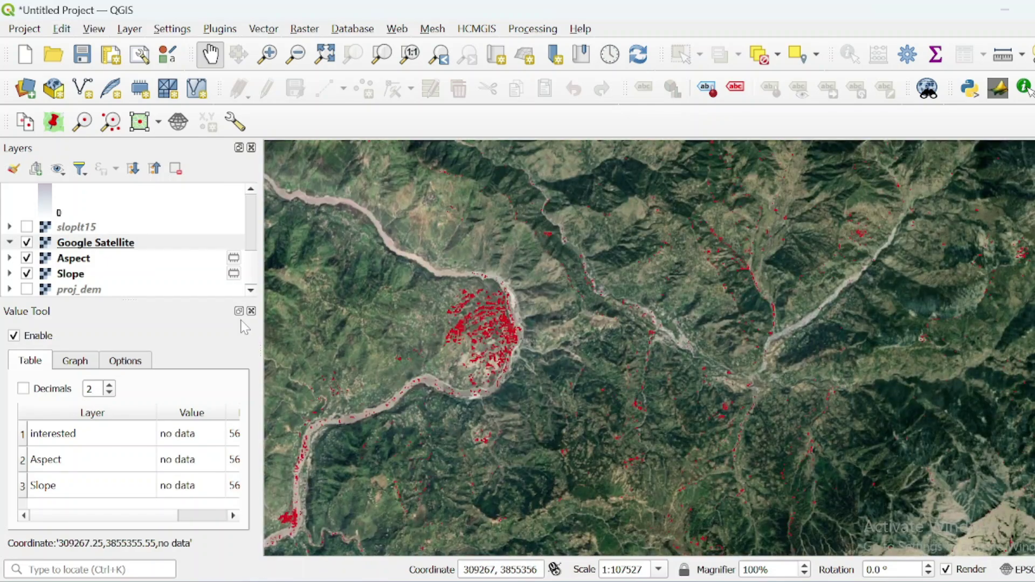
pyautogui.click(251, 311)
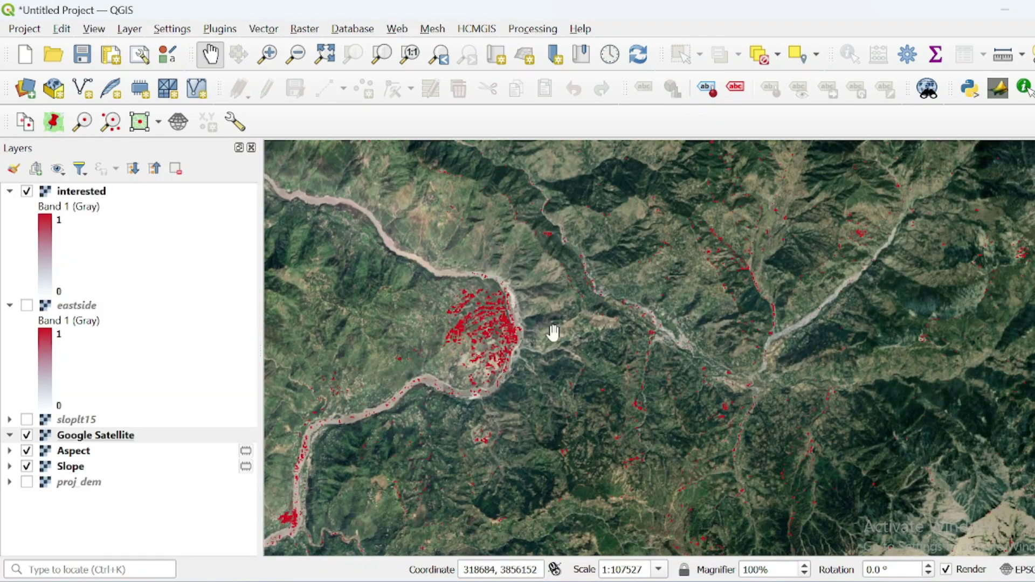
# - Examine the distribution of the red interested areas over the satellite imagery, especially inside the river bend
pyautogui.scroll(-1, 555, 331)
pyautogui.moveTo(537, 363); pyautogui.dragTo(536, 335)
pyautogui.scroll(1, 540, 351)
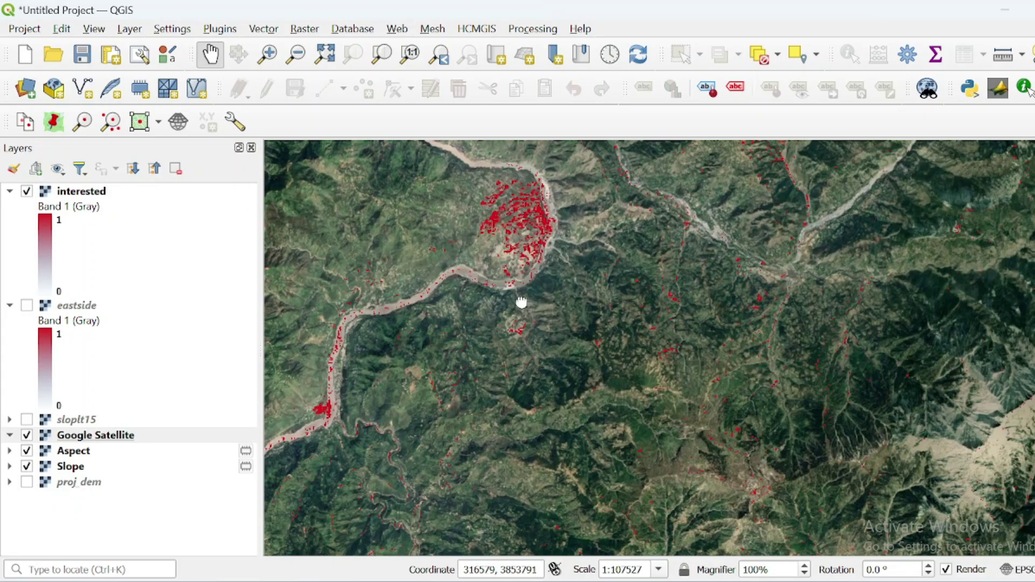
pyautogui.moveTo(520, 302); pyautogui.dragTo(505, 327)
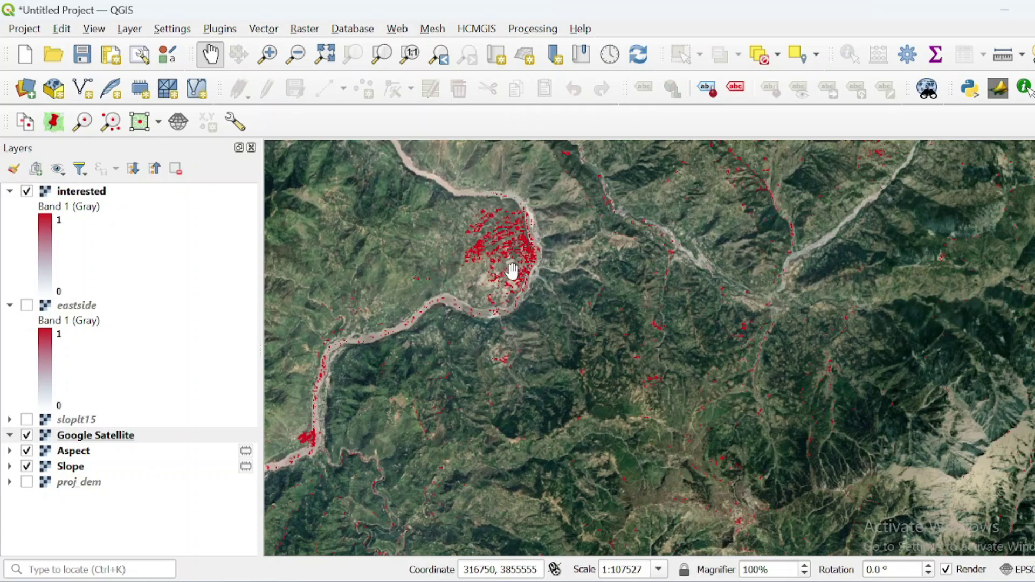
pyautogui.scroll(1, 492, 264)
pyautogui.moveTo(566, 247); pyautogui.dragTo(552, 293)
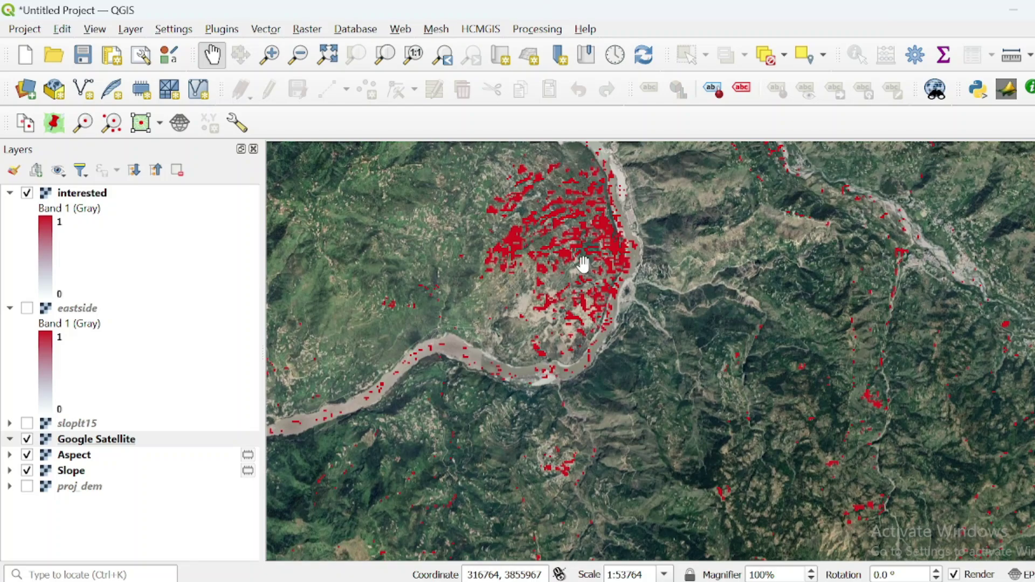
pyautogui.moveTo(582, 264); pyautogui.dragTo(558, 289)
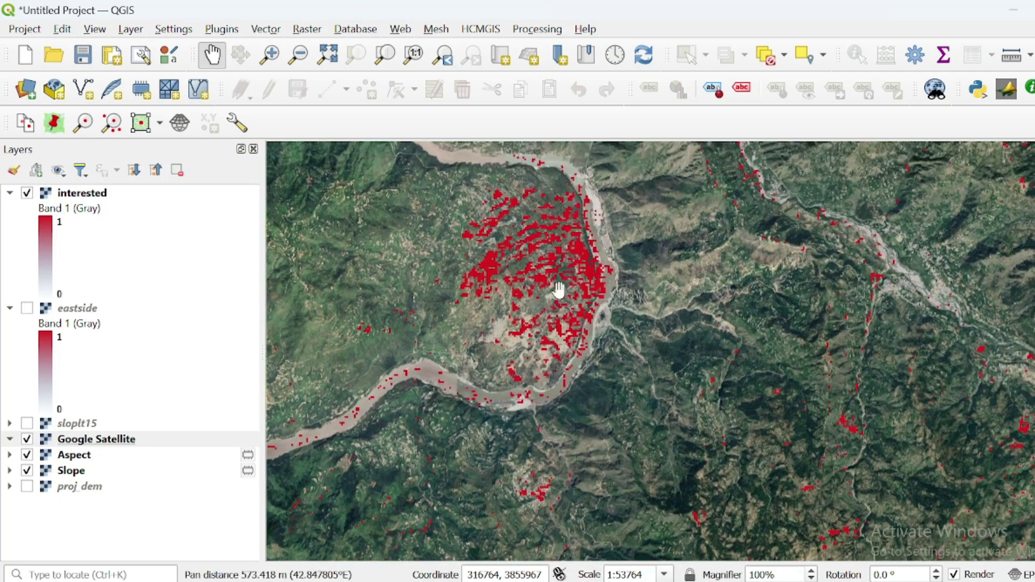